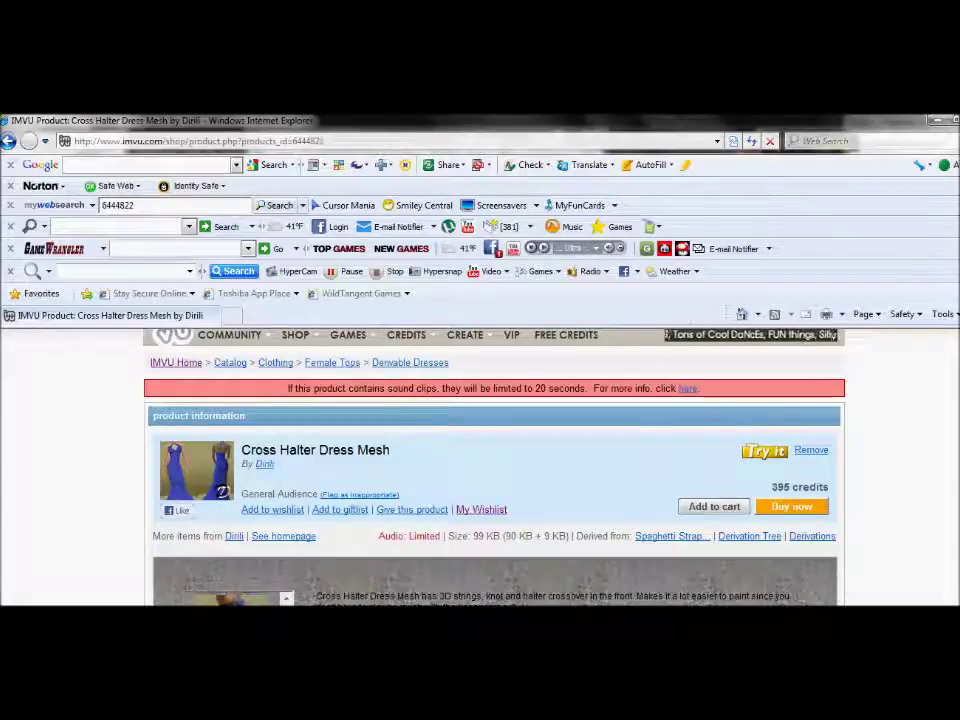
# Step: Examine the wireframe texture maps and their picture options on the Cross Halter Dress Mesh product page
pyautogui.scroll(-3, 490, 465)
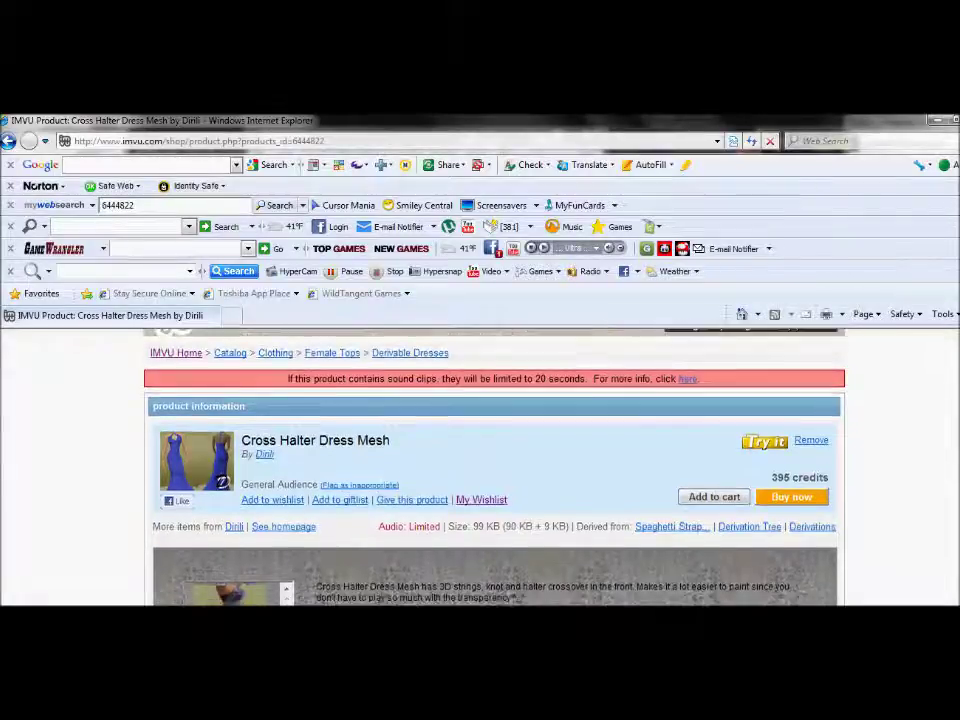
pyautogui.scroll(-8, 490, 465)
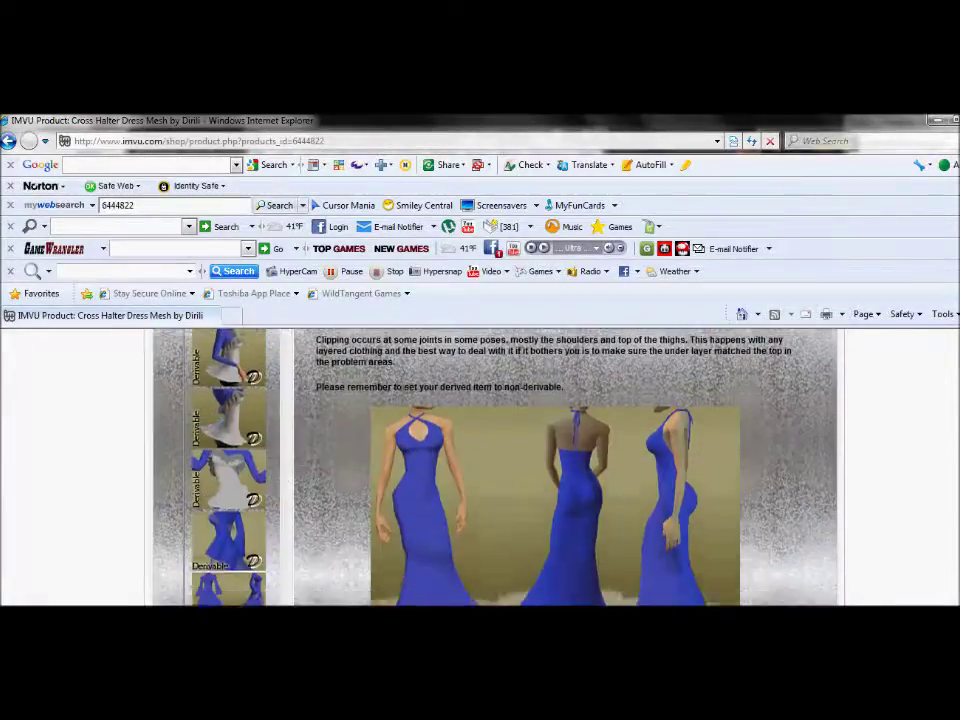
pyautogui.scroll(1, 683, 458)
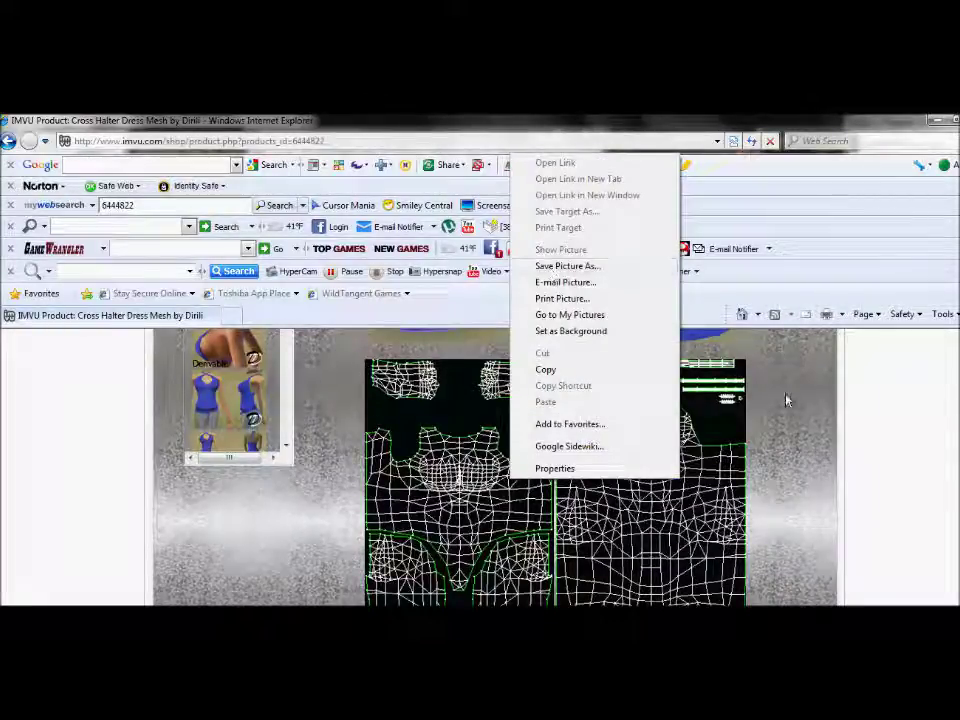
pyautogui.click(785, 418)
pyautogui.rightClick(666, 425)
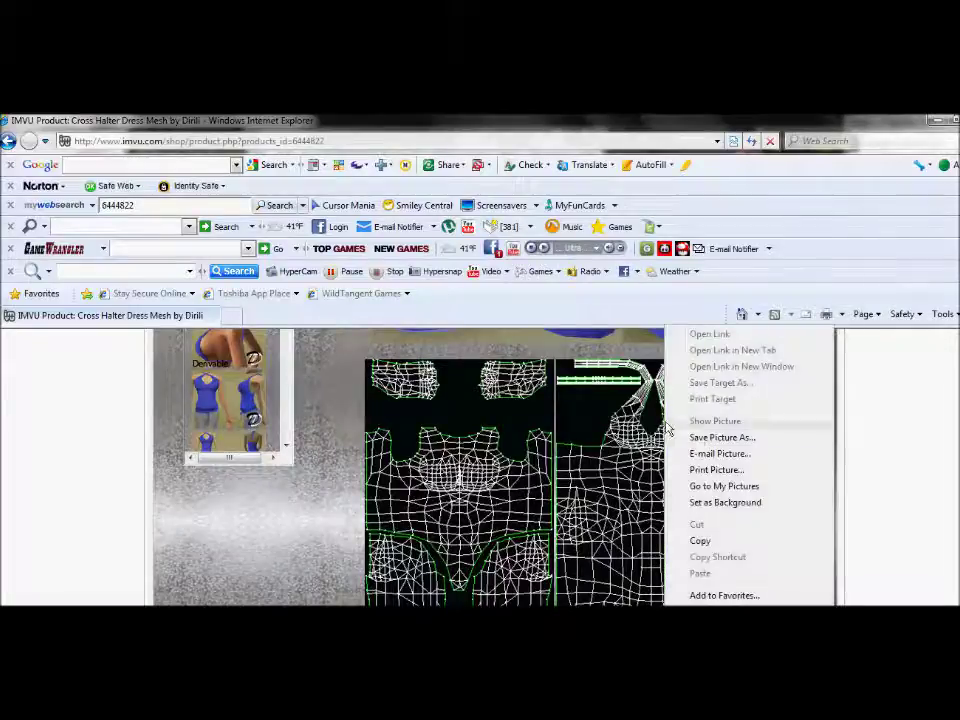
pyautogui.click(574, 358)
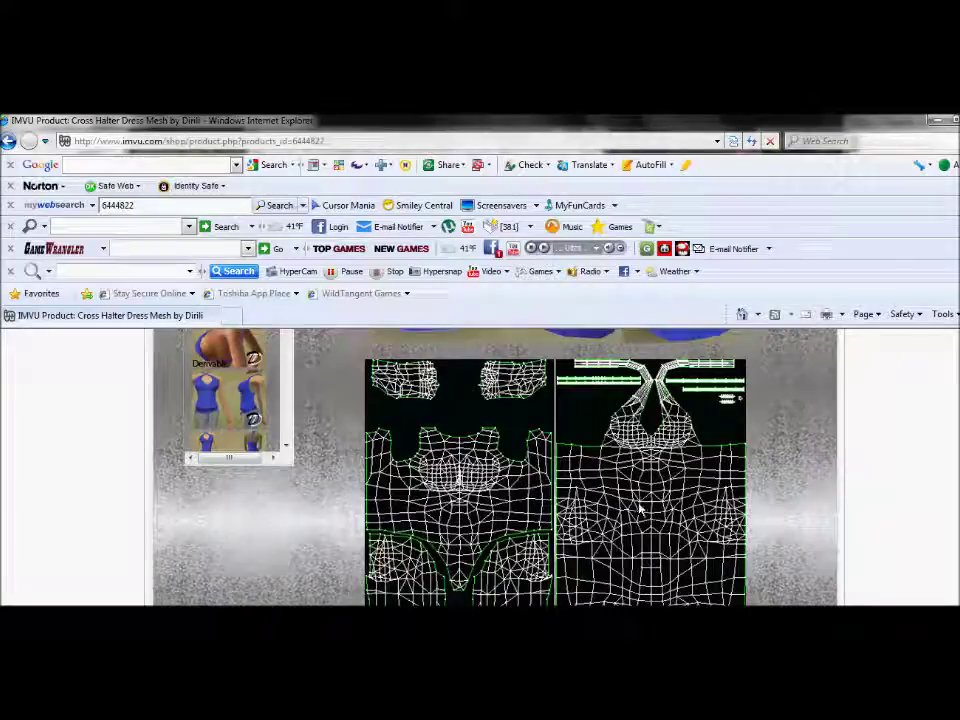
# Step: Switch to GIMP and add a transparent 257 × 512 px layer to crosshalterdressmap.jpg
pyautogui.click(382, 604)
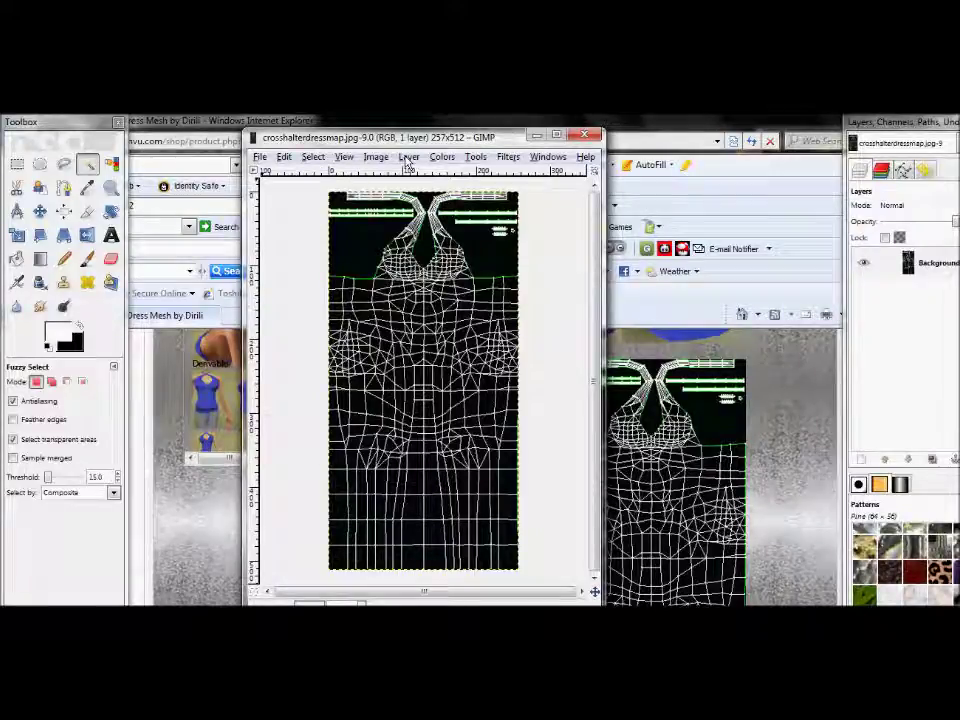
pyautogui.click(408, 160)
pyautogui.click(422, 176)
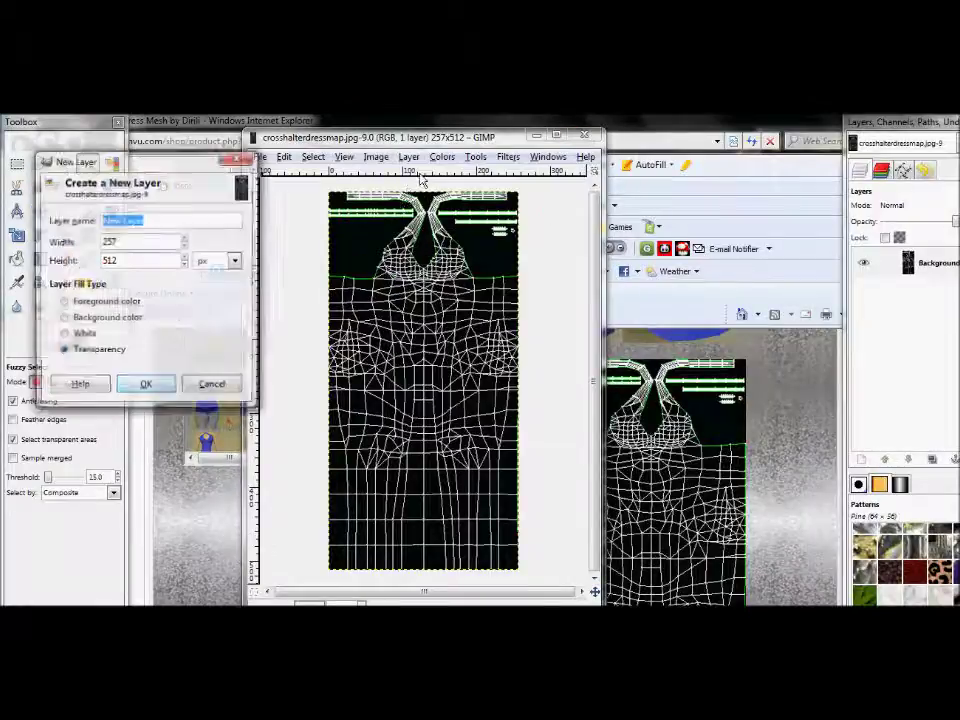
pyautogui.click(140, 385)
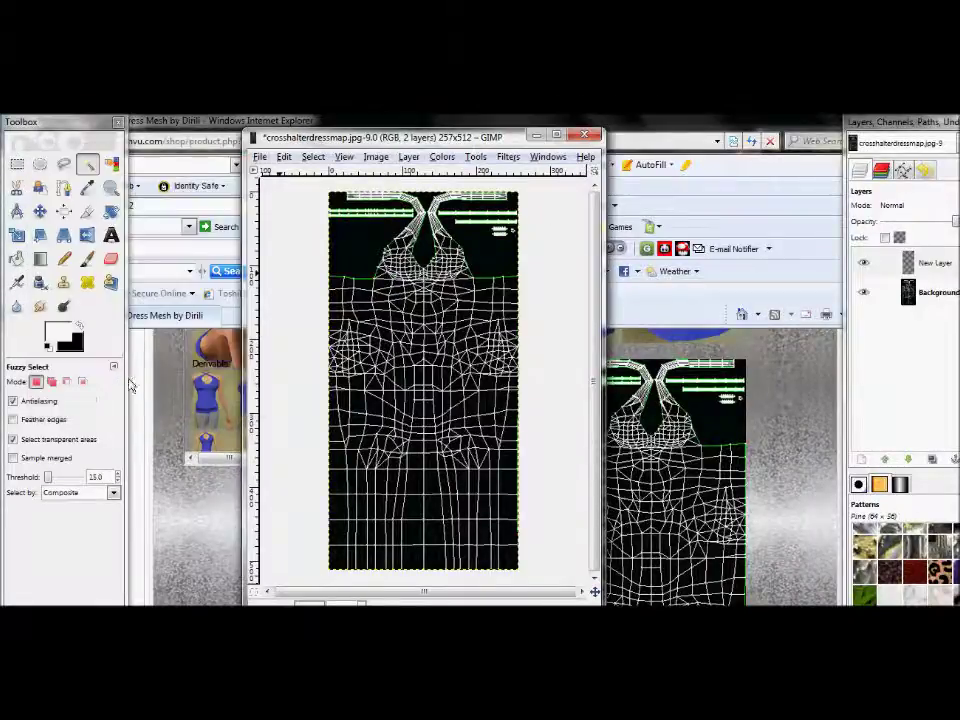
# Step: Fill the new layer with the black background color and lower its opacity to 68
pyautogui.click(284, 160)
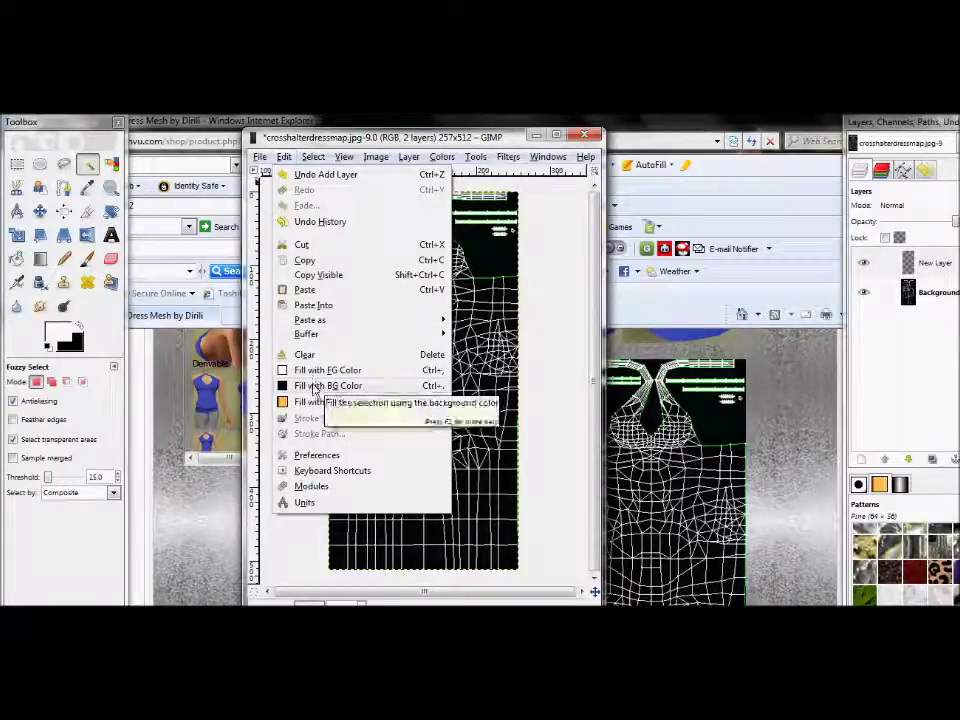
pyautogui.click(316, 386)
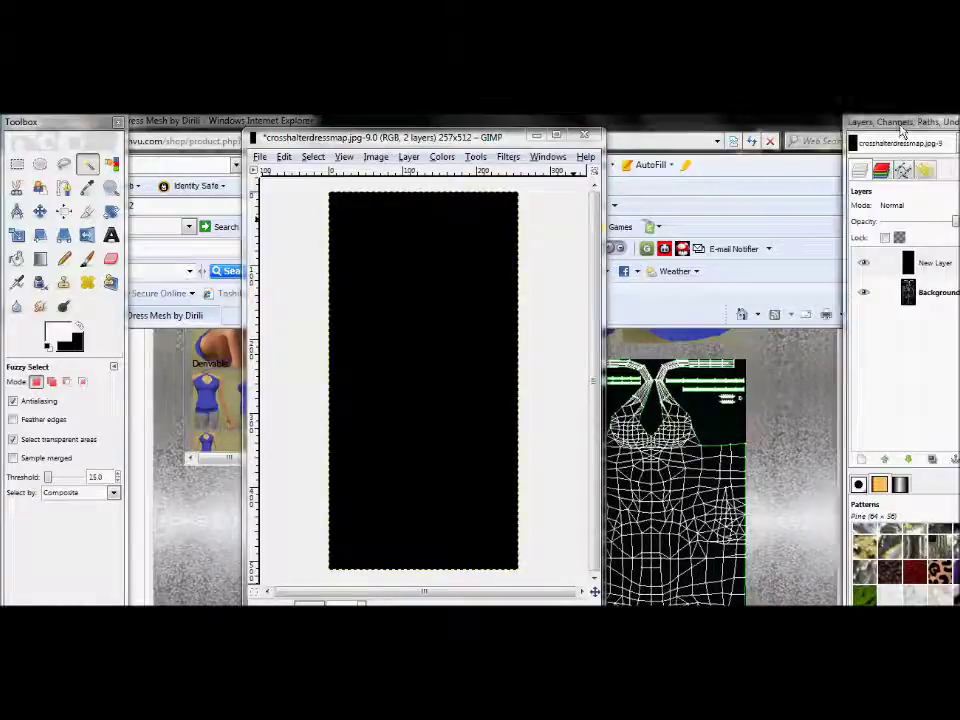
pyautogui.moveTo(901, 130); pyautogui.dragTo(853, 133)
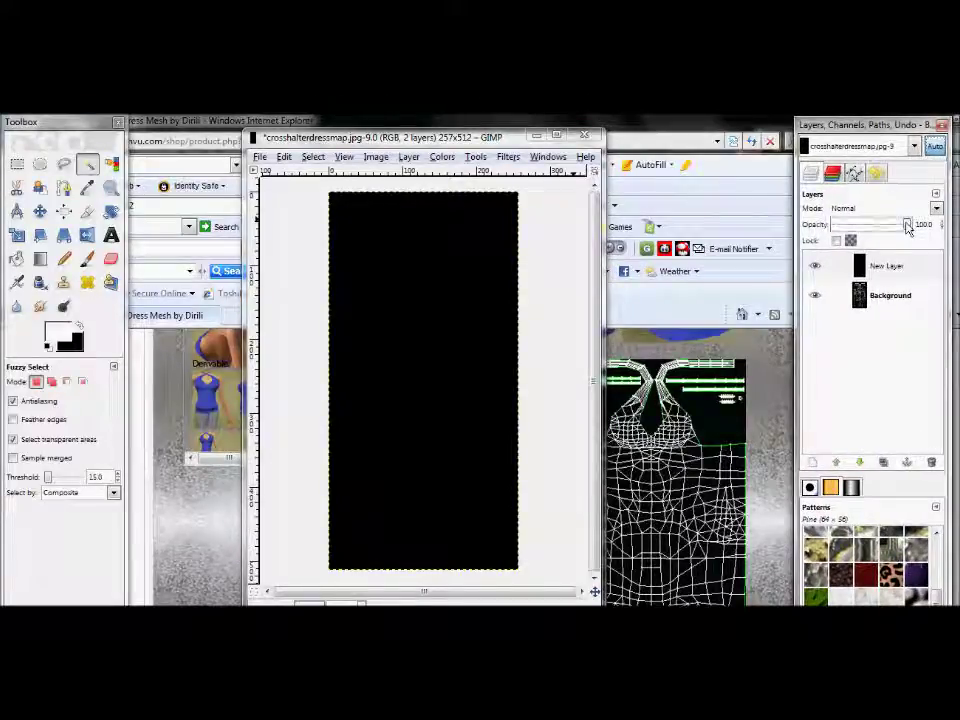
pyautogui.moveTo(907, 227); pyautogui.dragTo(884, 227)
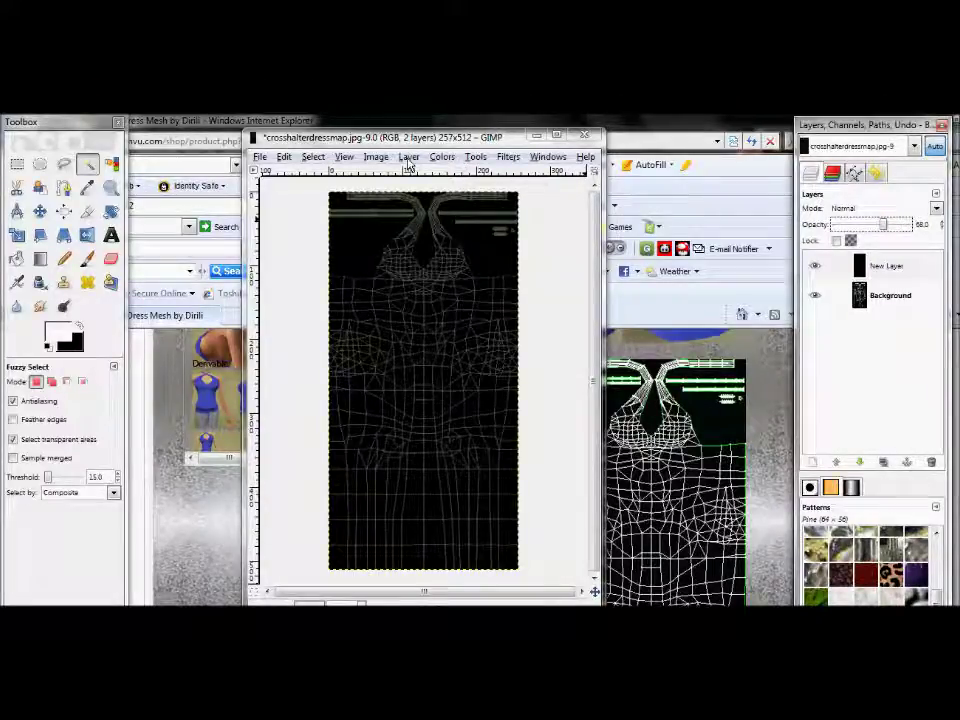
# Step: Add a second transparent 257 × 512 px layer above the black one
pyautogui.click(409, 160)
pyautogui.click(420, 175)
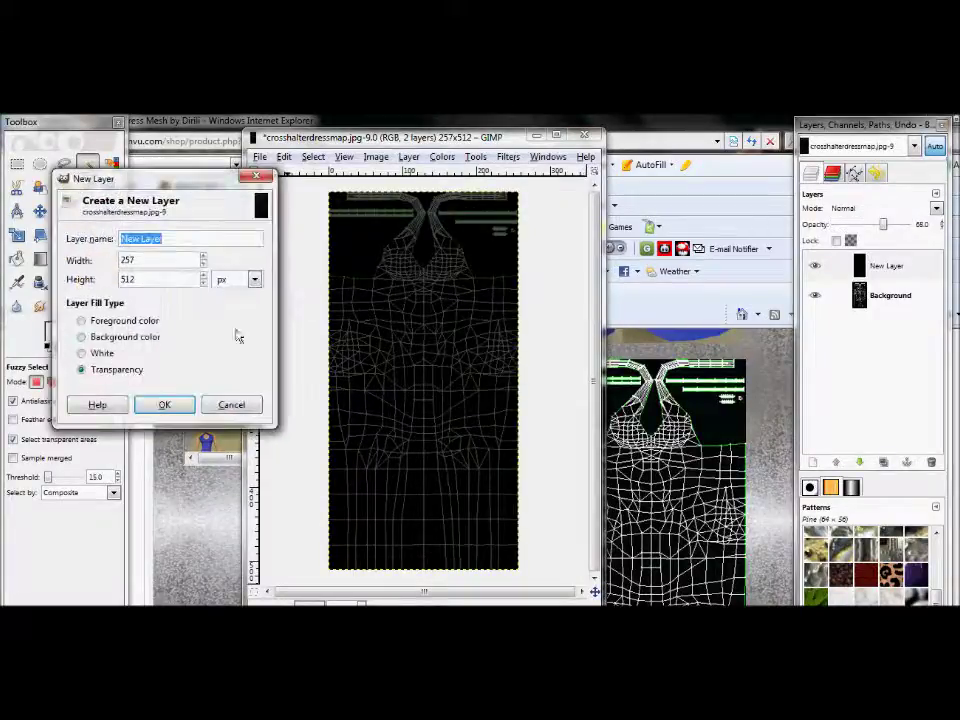
pyautogui.click(181, 404)
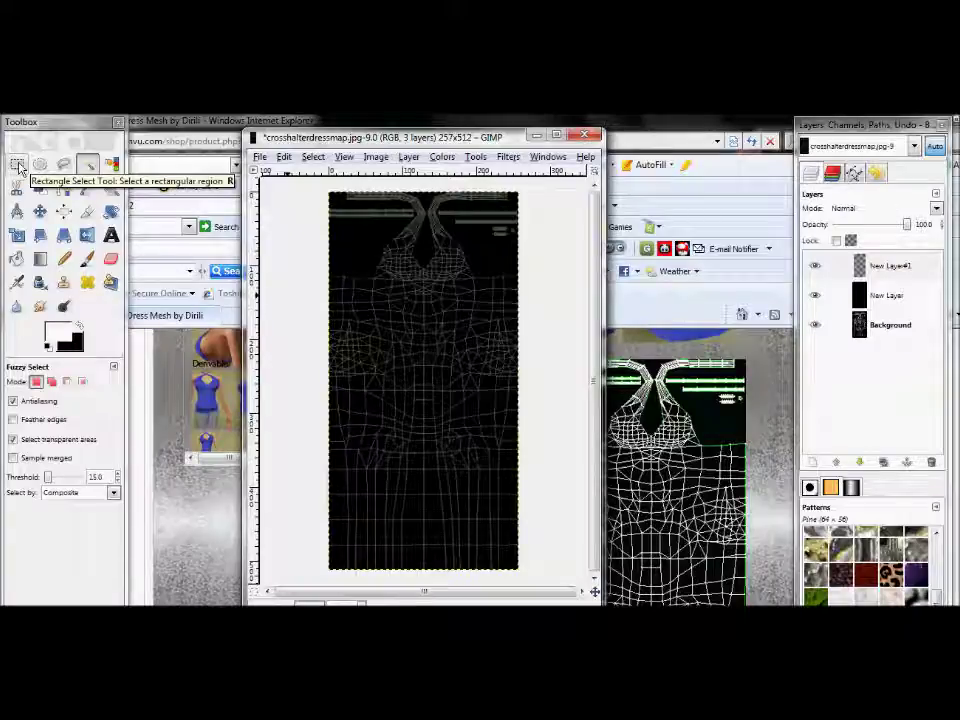
# Step: Choose the Paintbrush tool with the Circle (19) brush
pyautogui.click(87, 258)
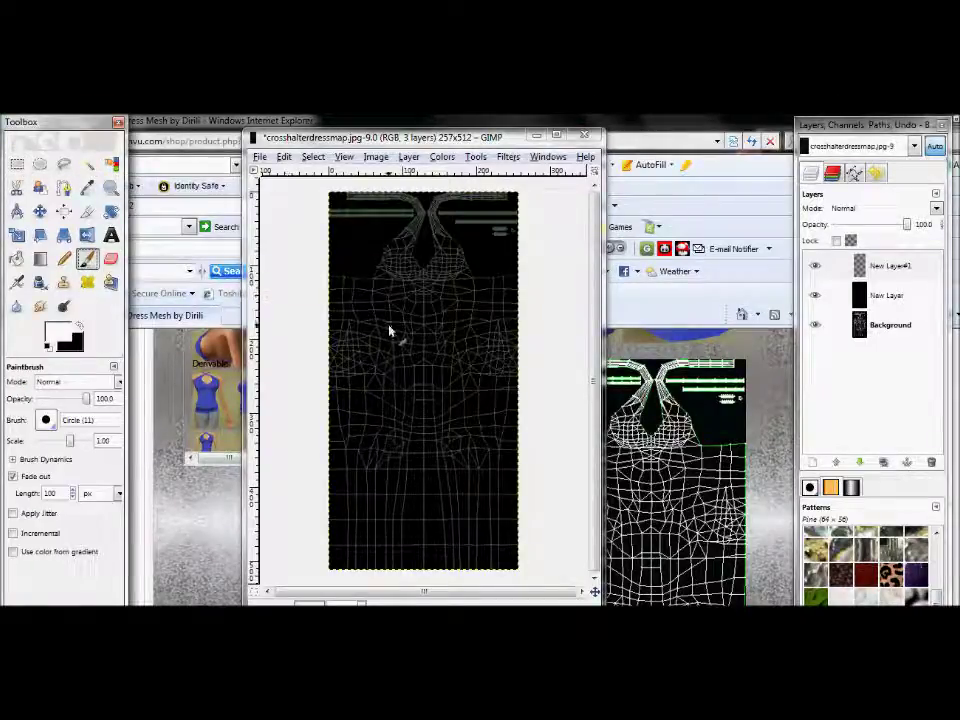
pyautogui.click(47, 420)
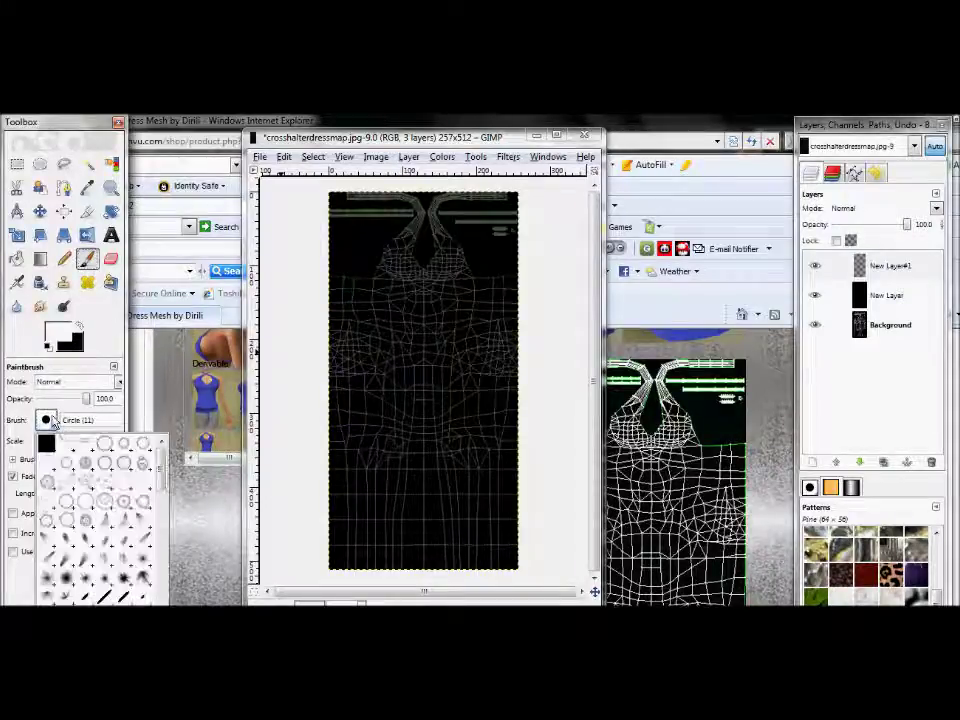
pyautogui.moveTo(163, 472); pyautogui.dragTo(164, 497)
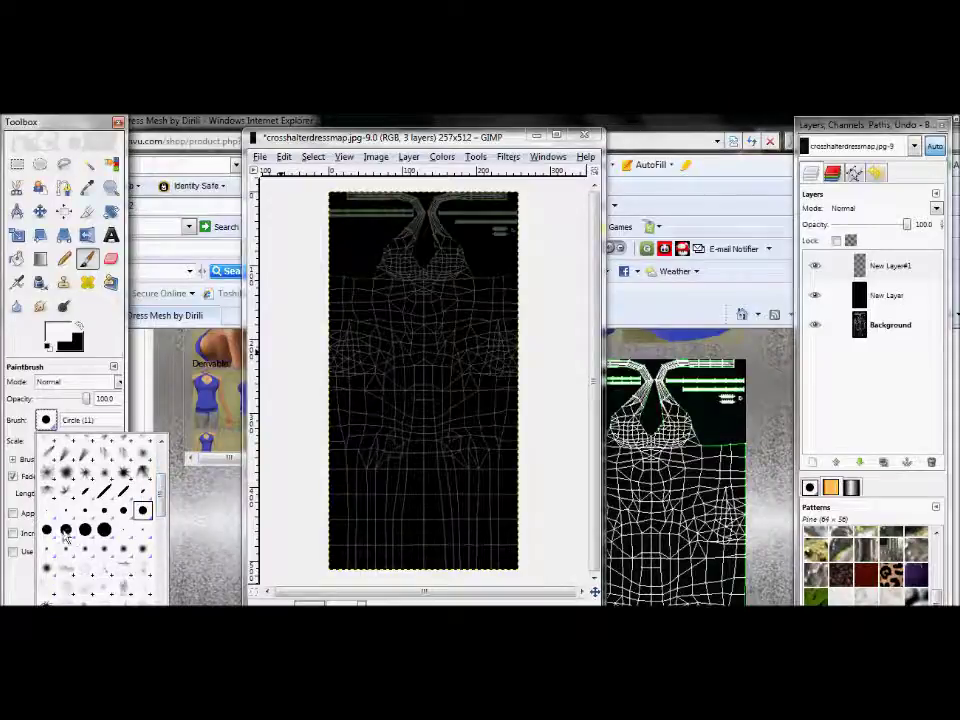
pyautogui.click(65, 531)
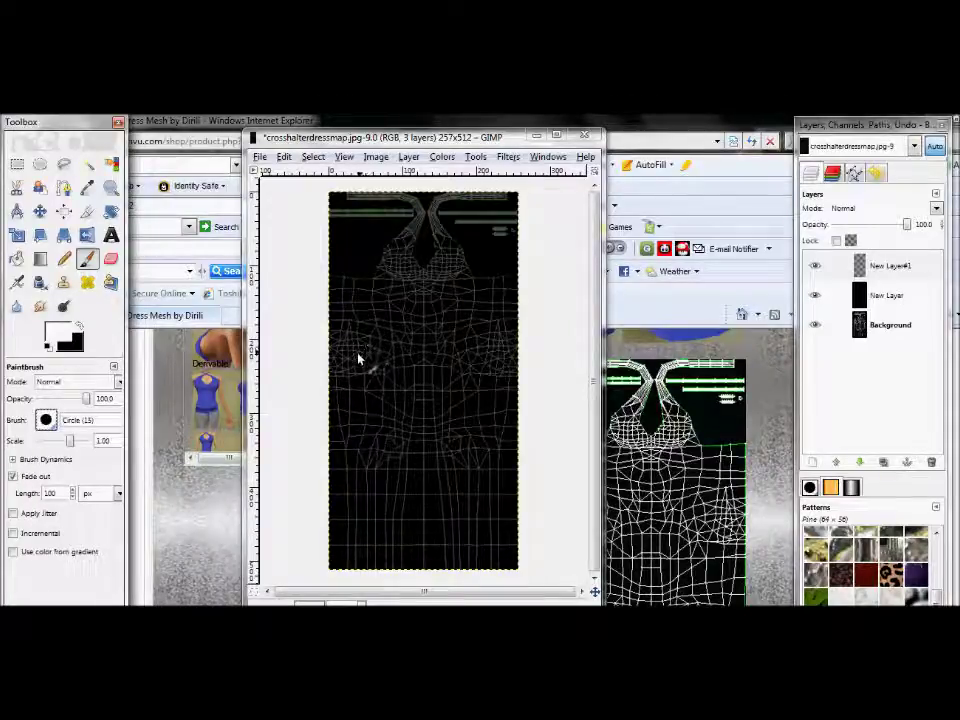
pyautogui.click(46, 424)
pyautogui.click(109, 598)
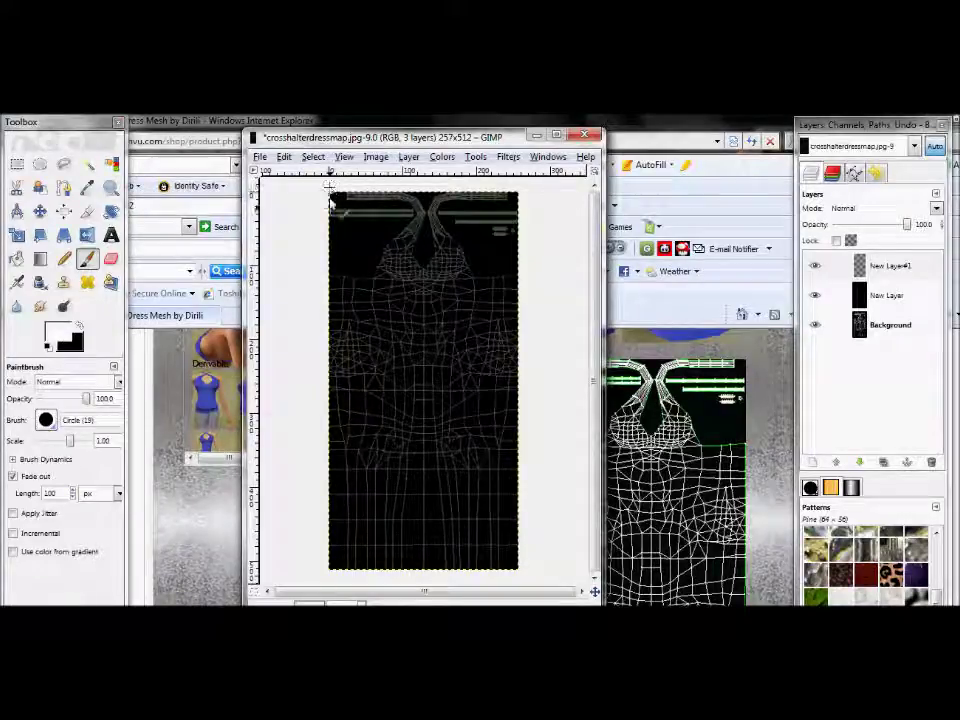
pyautogui.keyDown('shift'); pyautogui.click(330, 577); pyautogui.keyUp('shift')
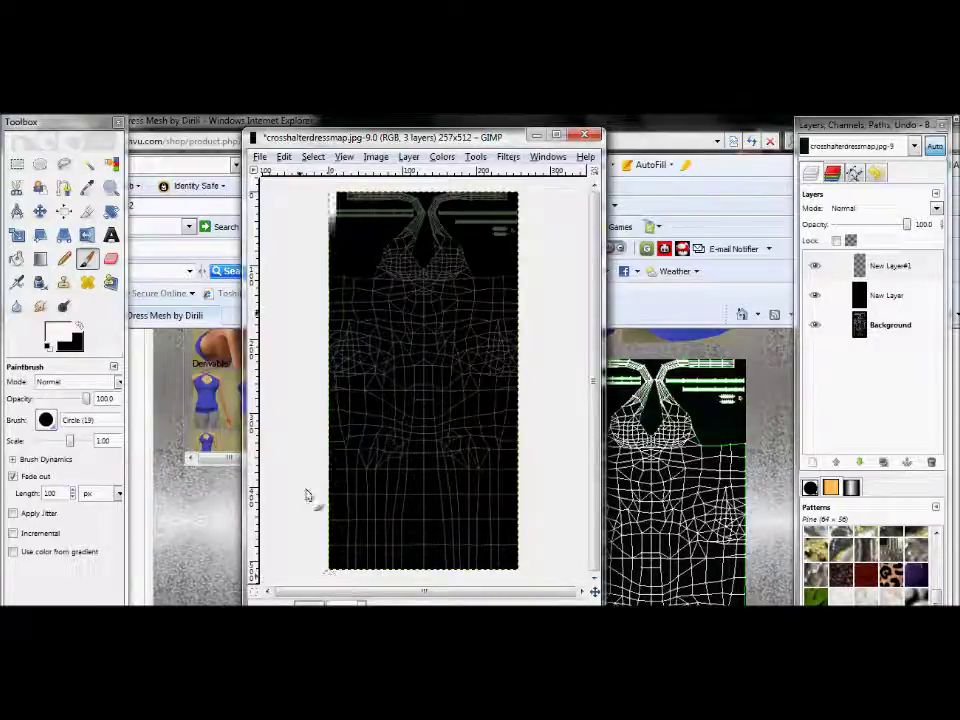
pyautogui.click(284, 157)
pyautogui.click(300, 172)
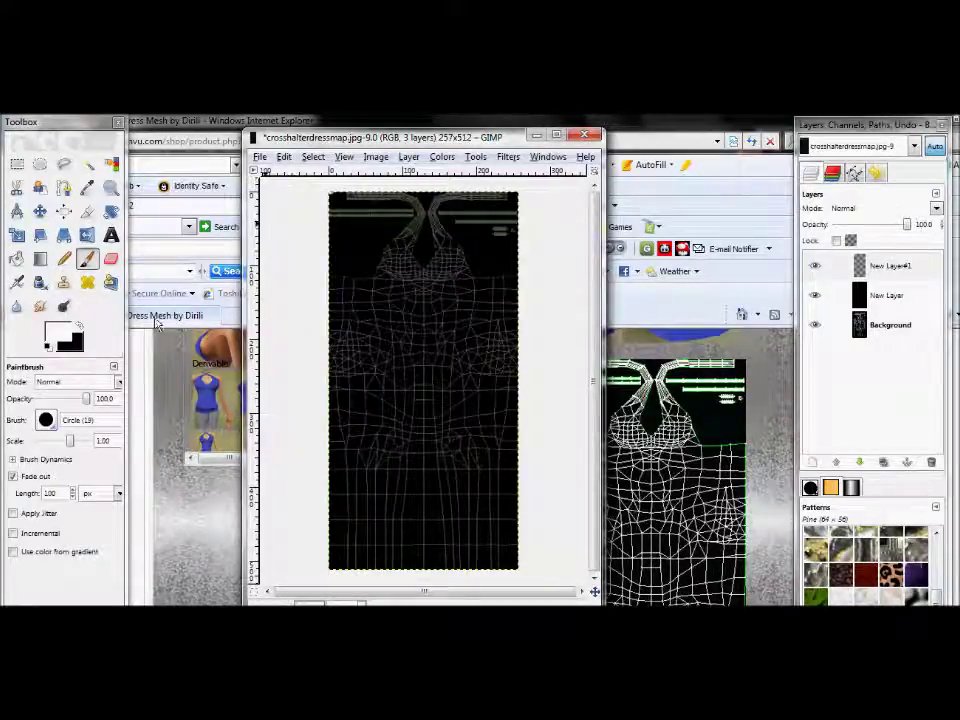
# Step: Turn off the brush's Fade out and paint straight white vertical stripes along the left and right edges of the dress map
pyautogui.click(13, 476)
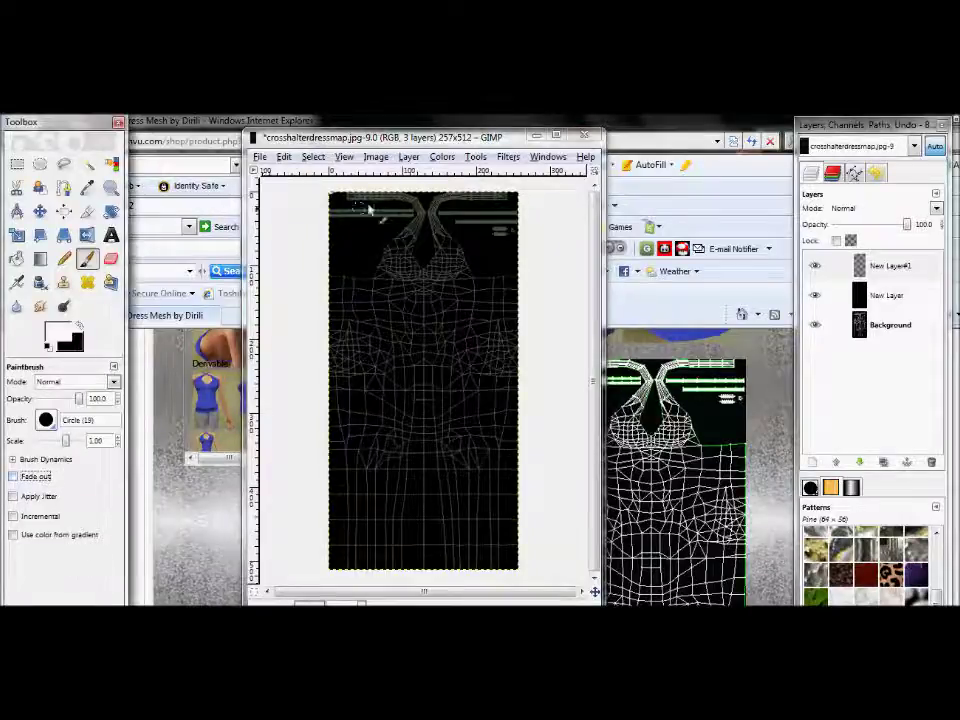
pyautogui.click(330, 186)
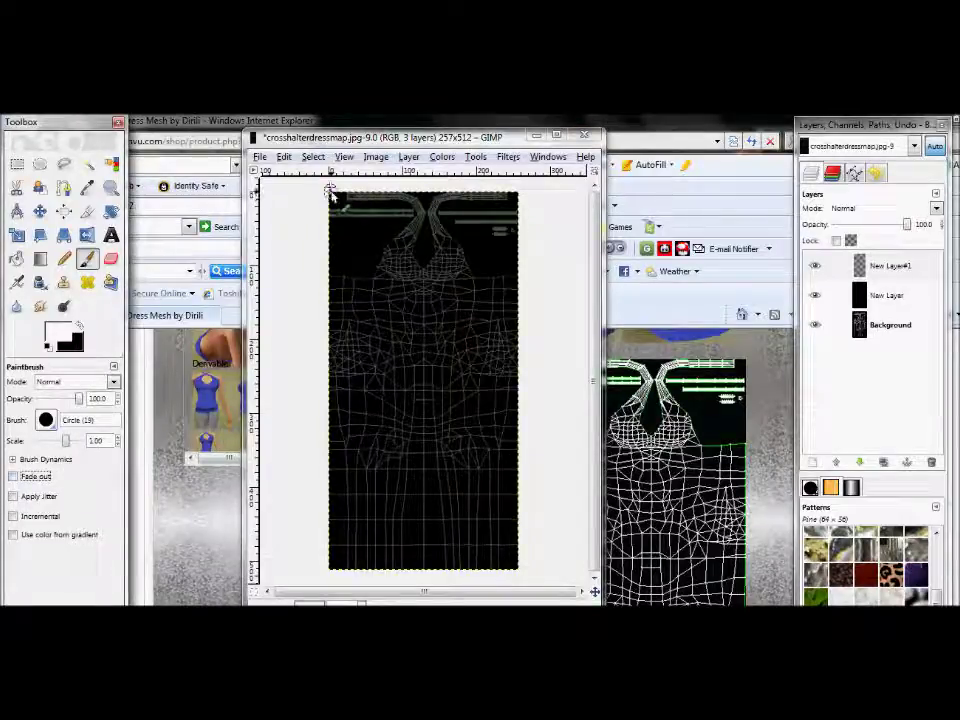
pyautogui.keyDown('shift'); pyautogui.click(331, 579); pyautogui.keyUp('shift')
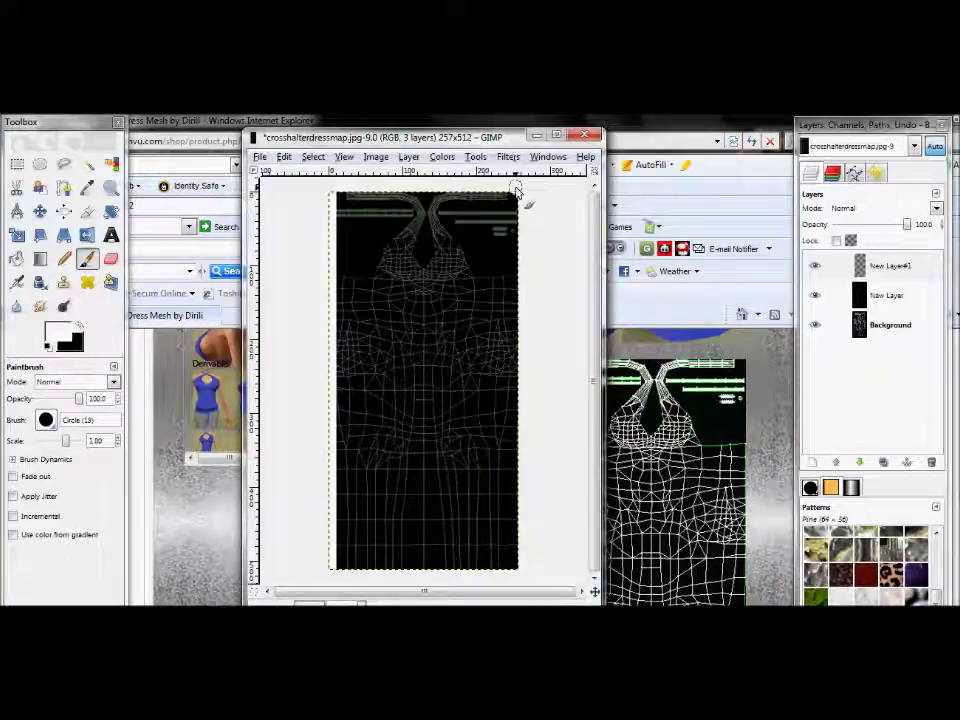
pyautogui.moveTo(516, 192); pyautogui.dragTo(521, 316)
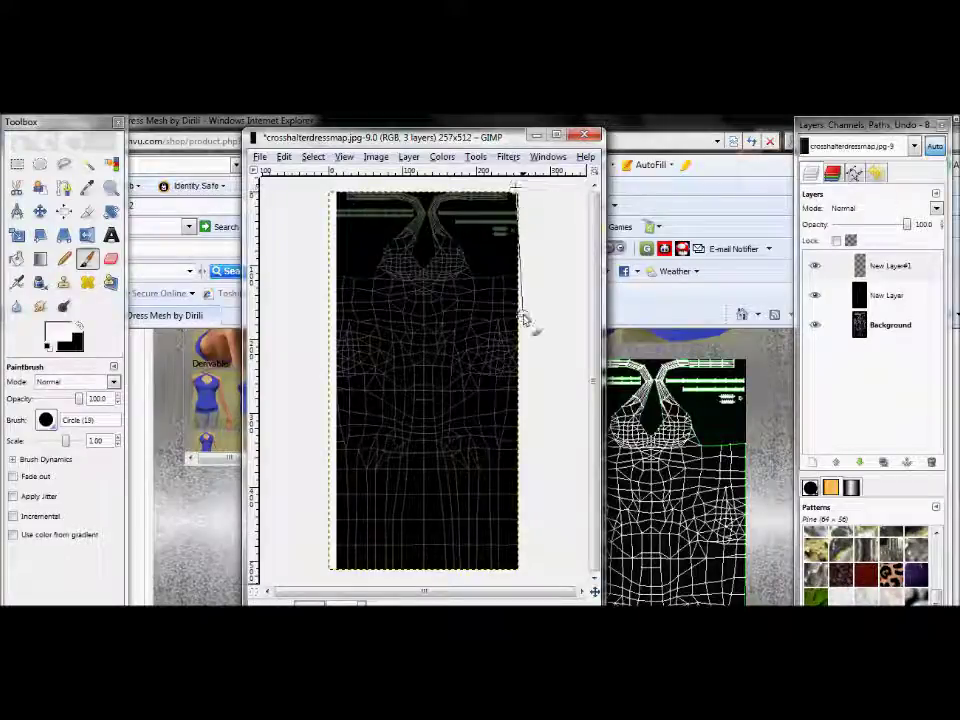
pyautogui.keyDown('shift'); pyautogui.click(516, 574); pyautogui.keyUp('shift')
pyautogui.hotkey('ctrl', 'z')
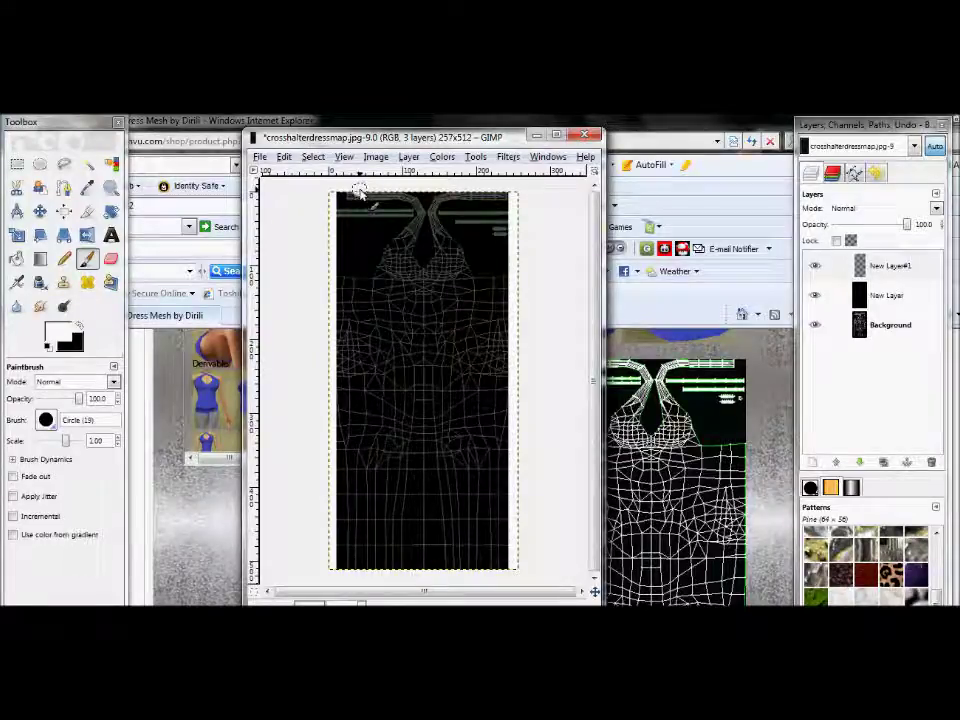
# Step: Paint five more straight white vertical stripes from top to bottom of the dress map, spaced between the two edge stripes
pyautogui.keyDown('shift'); pyautogui.click(361, 582); pyautogui.keyUp('shift')
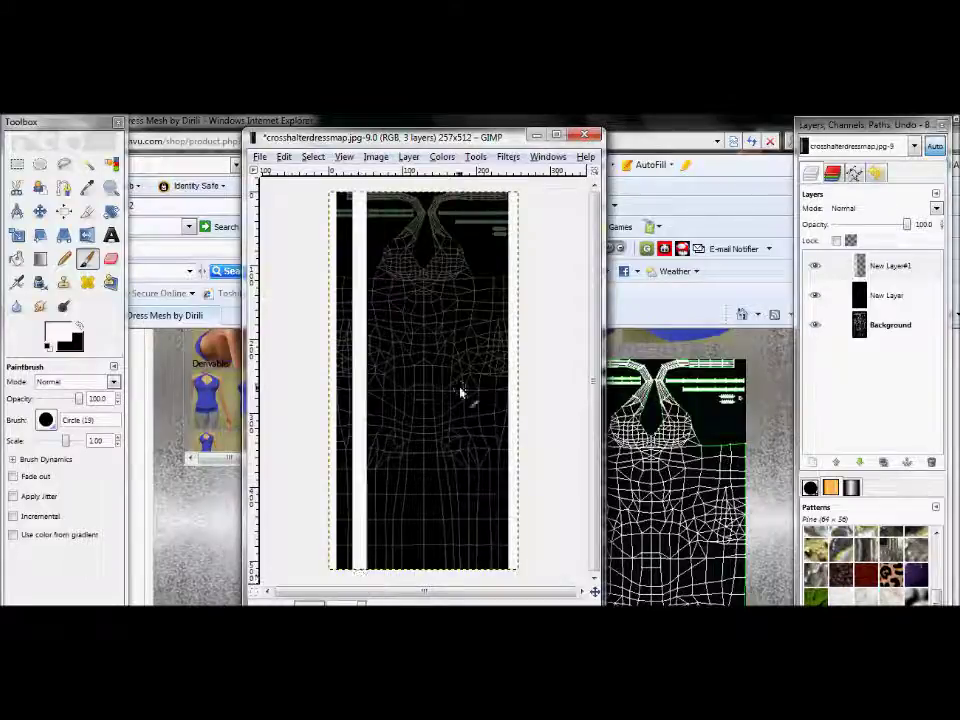
pyautogui.click(395, 189)
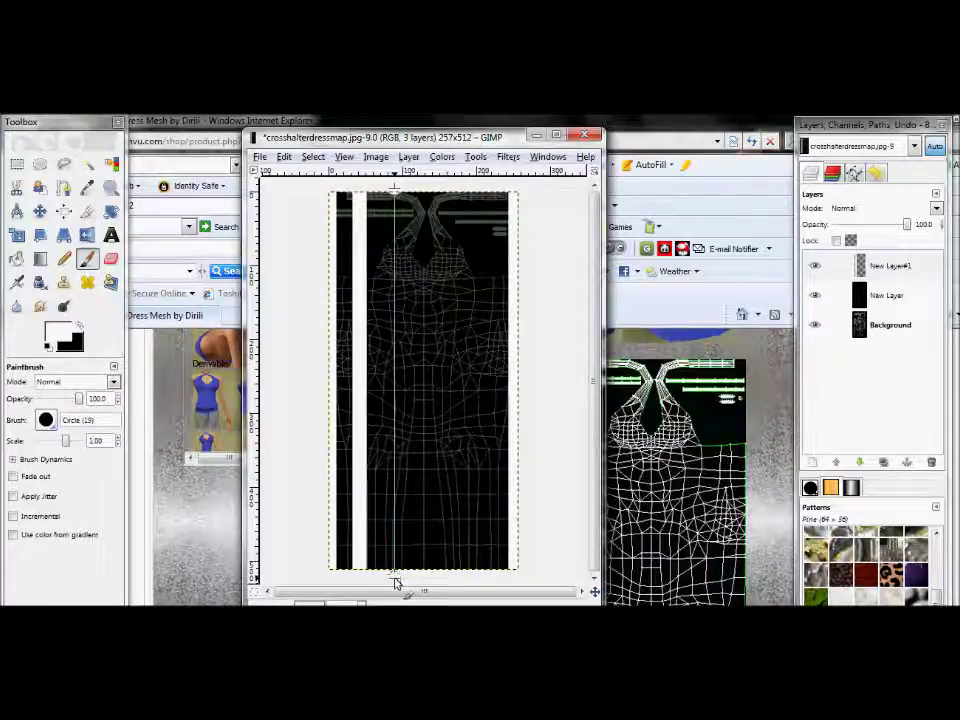
pyautogui.keyDown('shift'); pyautogui.click(395, 583); pyautogui.keyUp('shift')
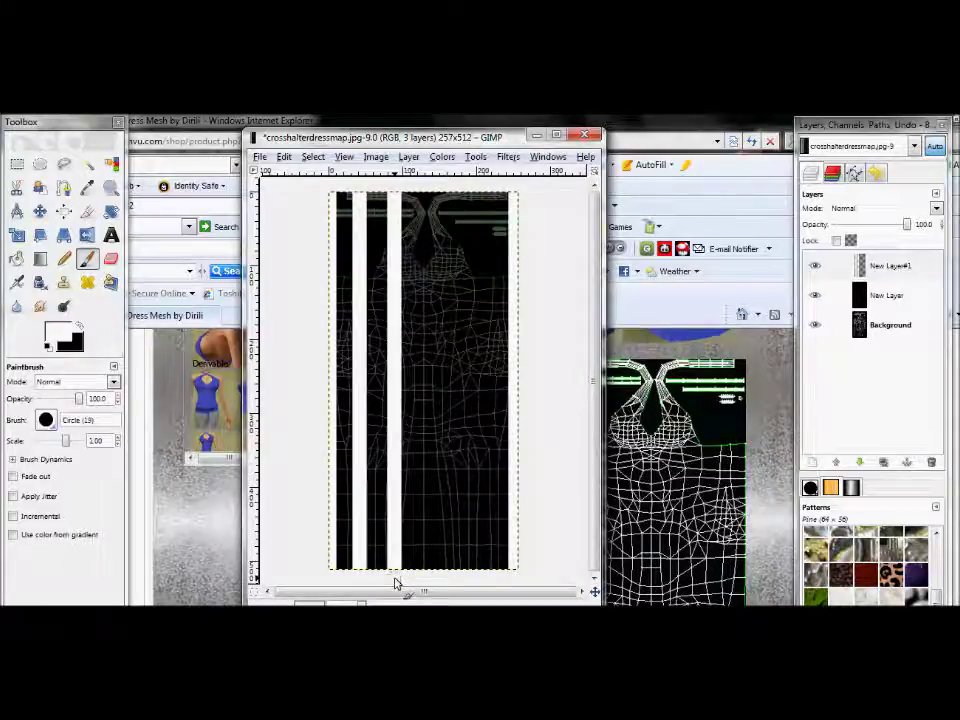
pyautogui.click(430, 187)
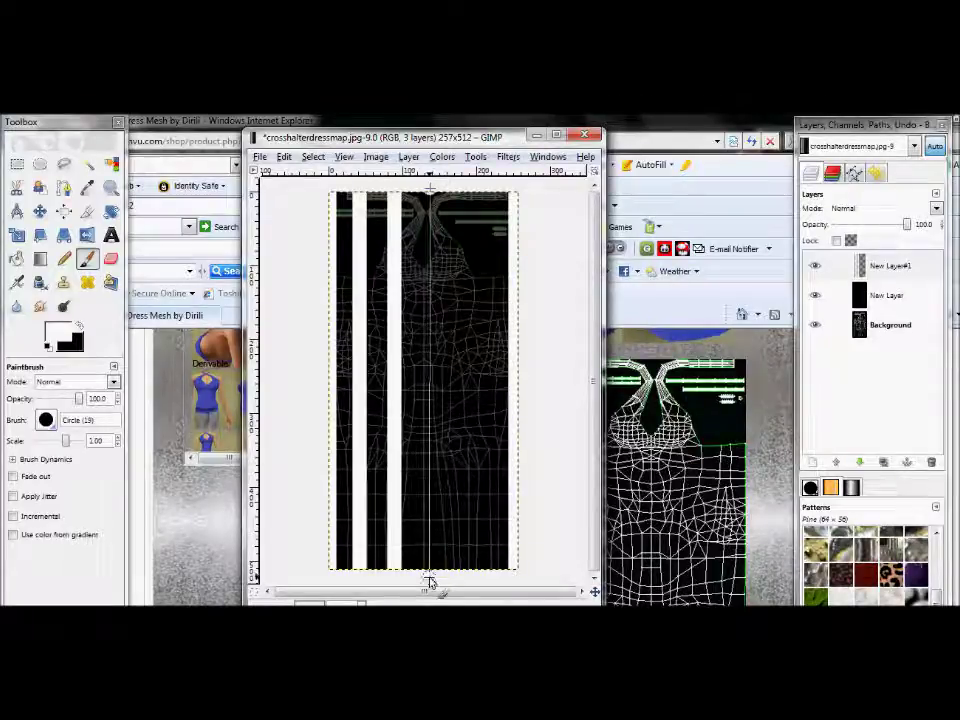
pyautogui.keyDown('shift'); pyautogui.click(430, 581); pyautogui.keyUp('shift')
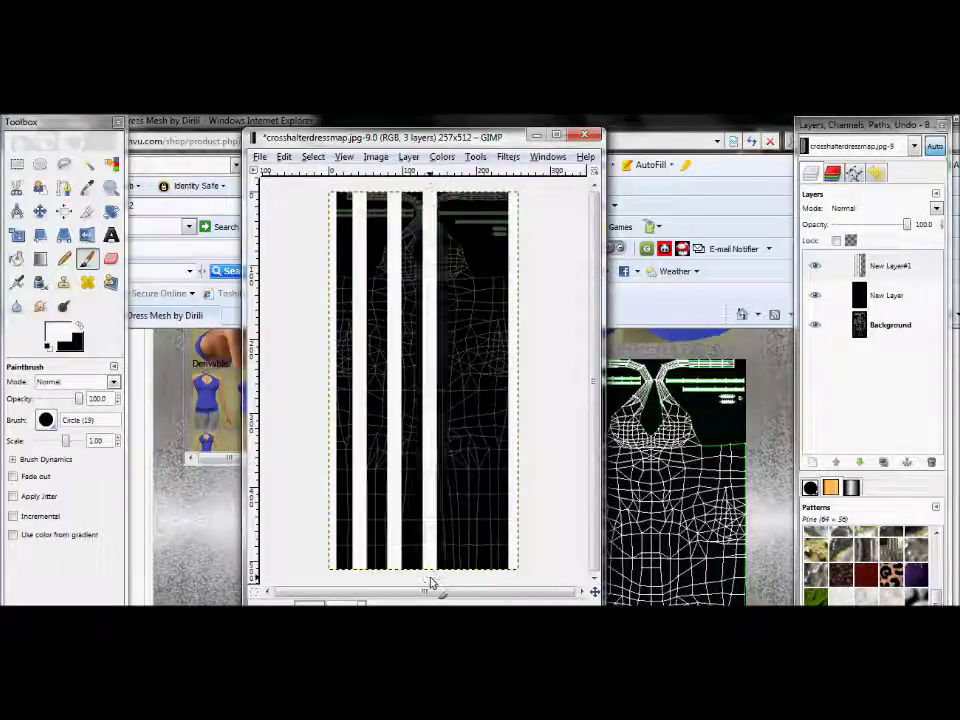
pyautogui.click(465, 190)
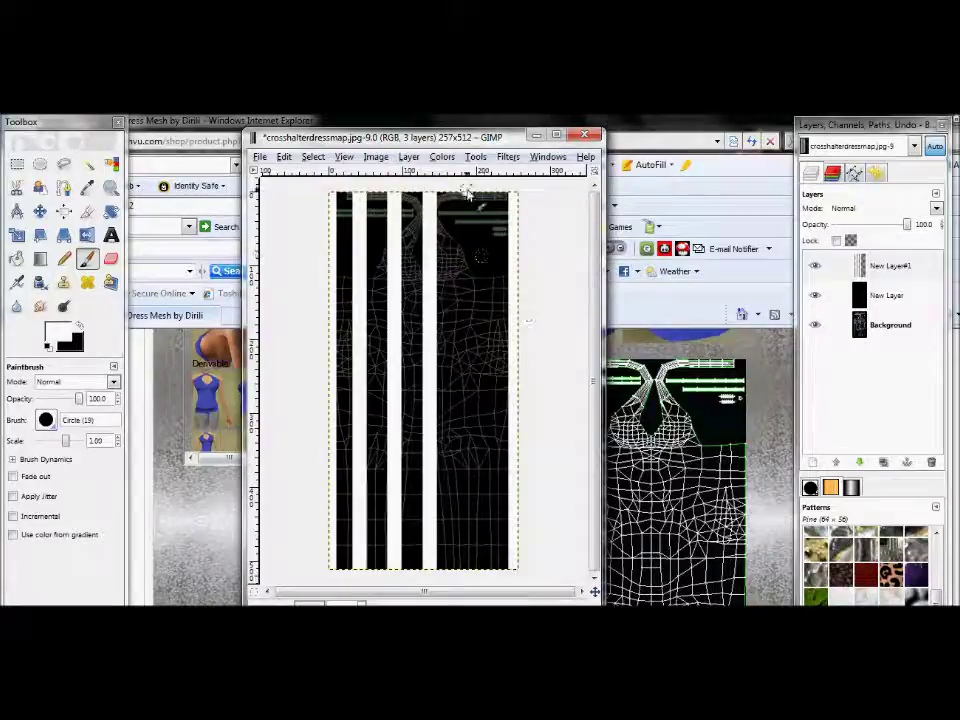
pyautogui.keyDown('shift'); pyautogui.click(467, 577); pyautogui.keyUp('shift')
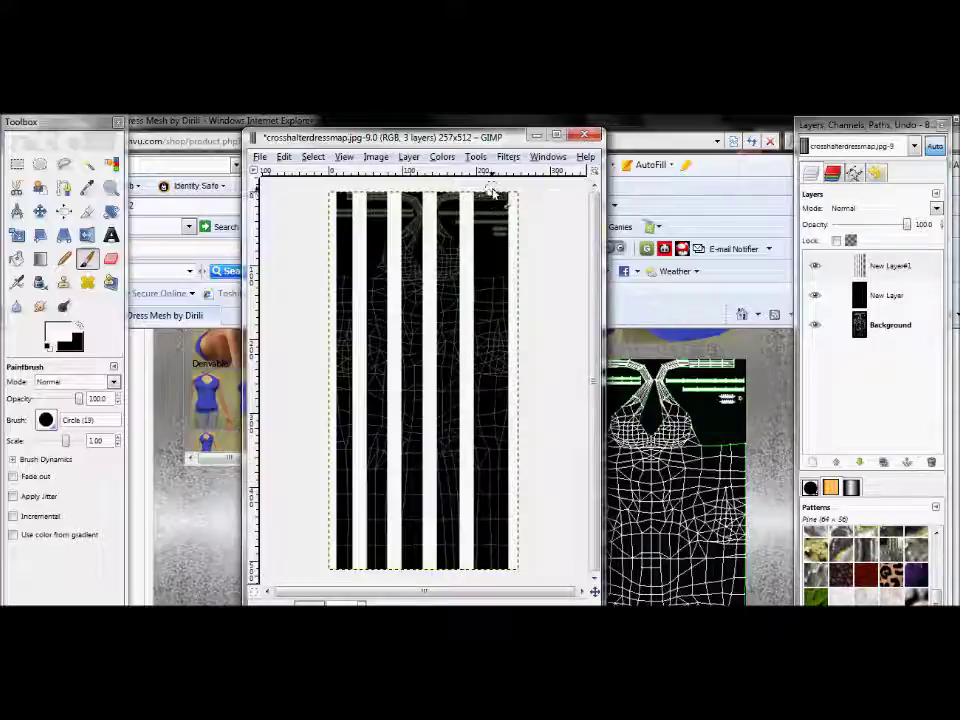
pyautogui.moveTo(493, 193); pyautogui.dragTo(493, 582)
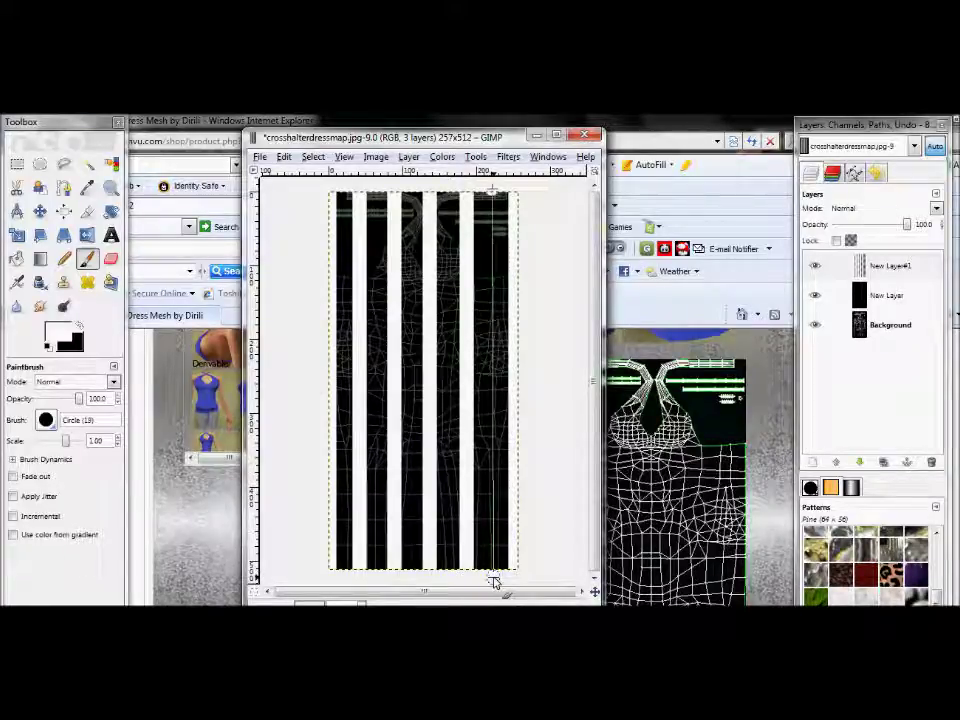
pyautogui.keyDown('shift'); pyautogui.click(493, 582); pyautogui.keyUp('shift')
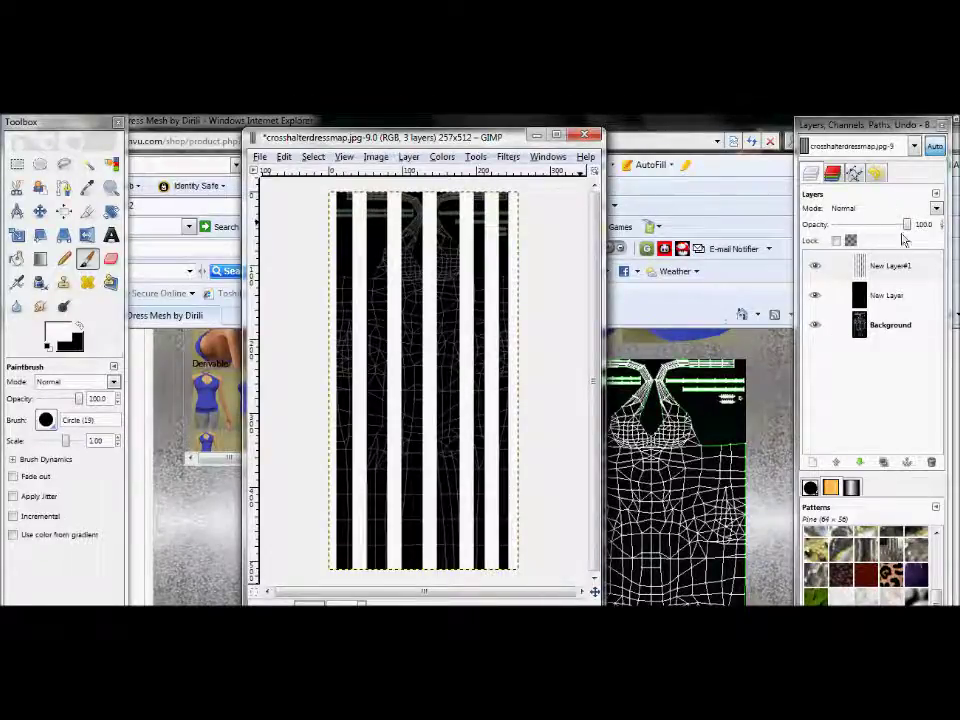
# Step: Set the black layer's opacity to 100 and merge the white stripe layer down onto it
pyautogui.click(862, 292)
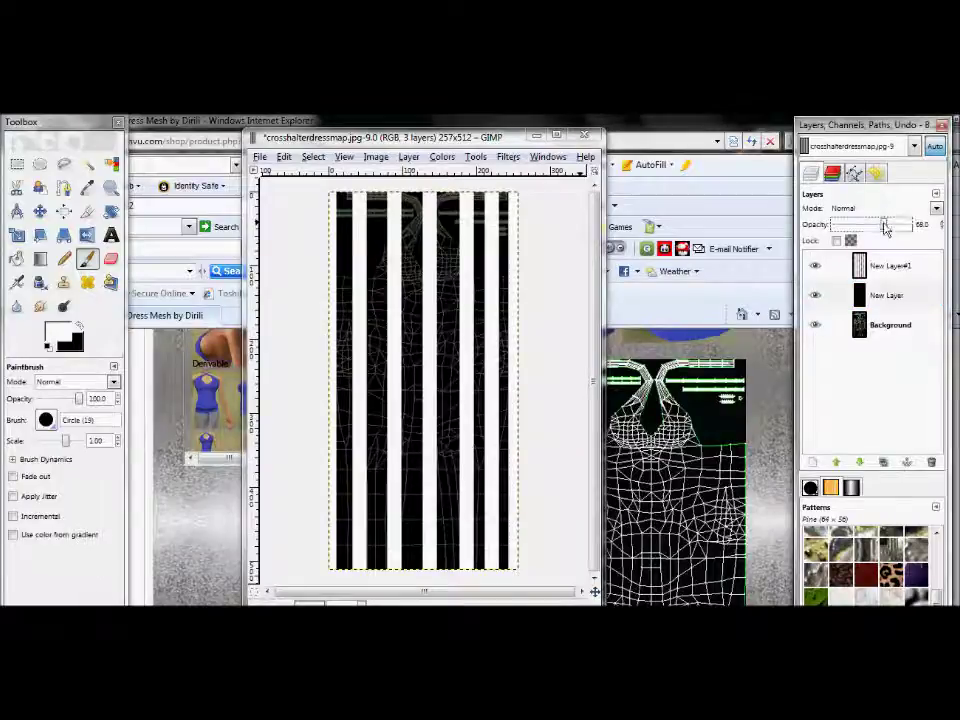
pyautogui.moveTo(878, 224); pyautogui.dragTo(917, 221)
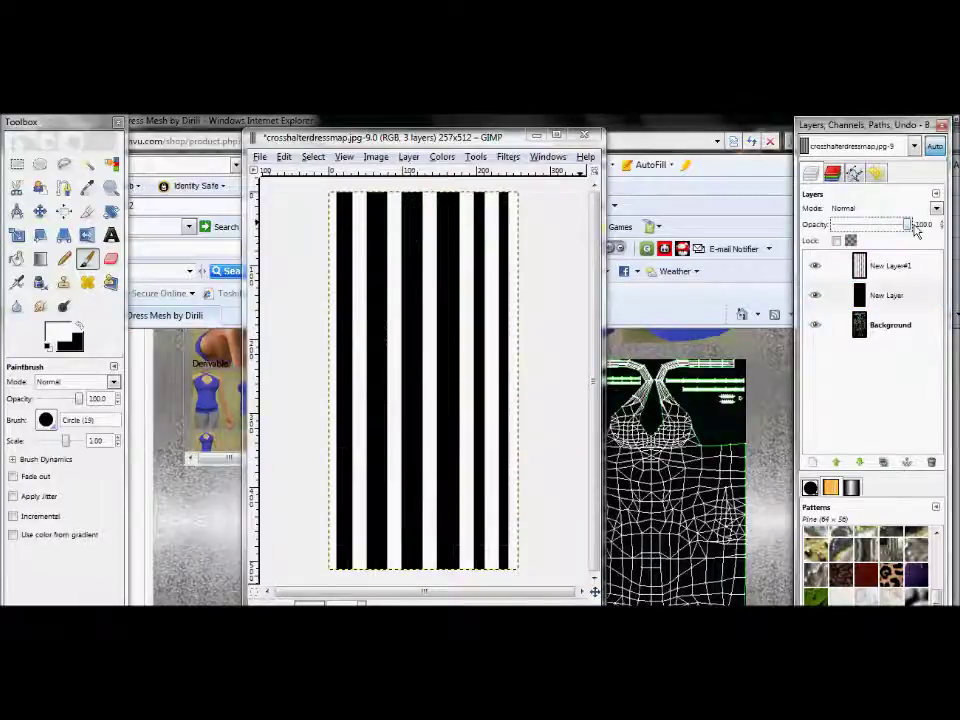
pyautogui.rightClick(880, 275)
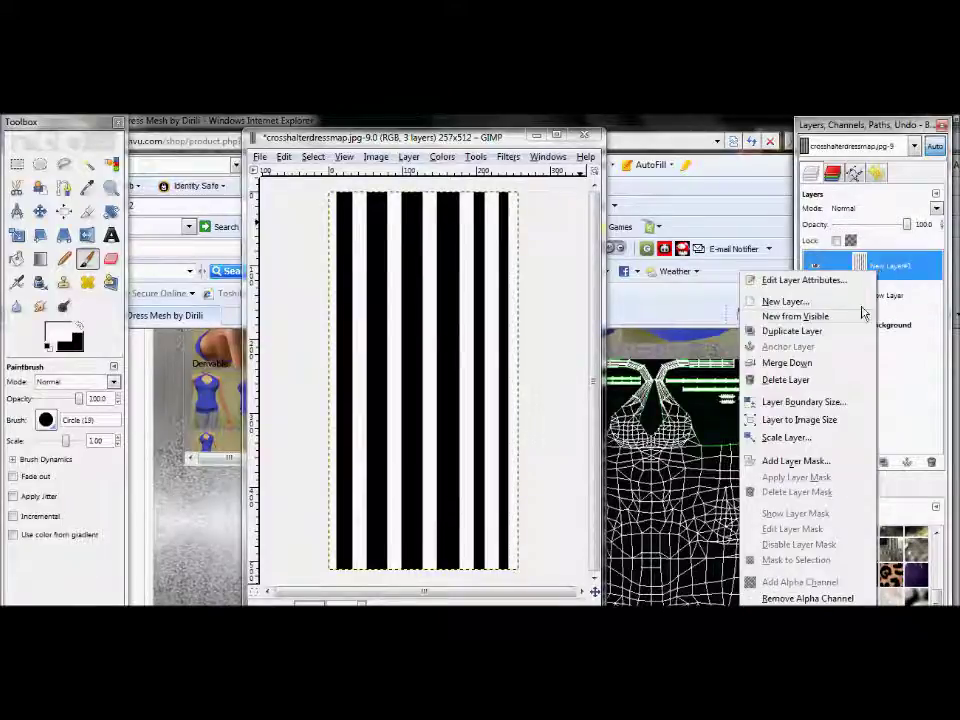
pyautogui.click(818, 365)
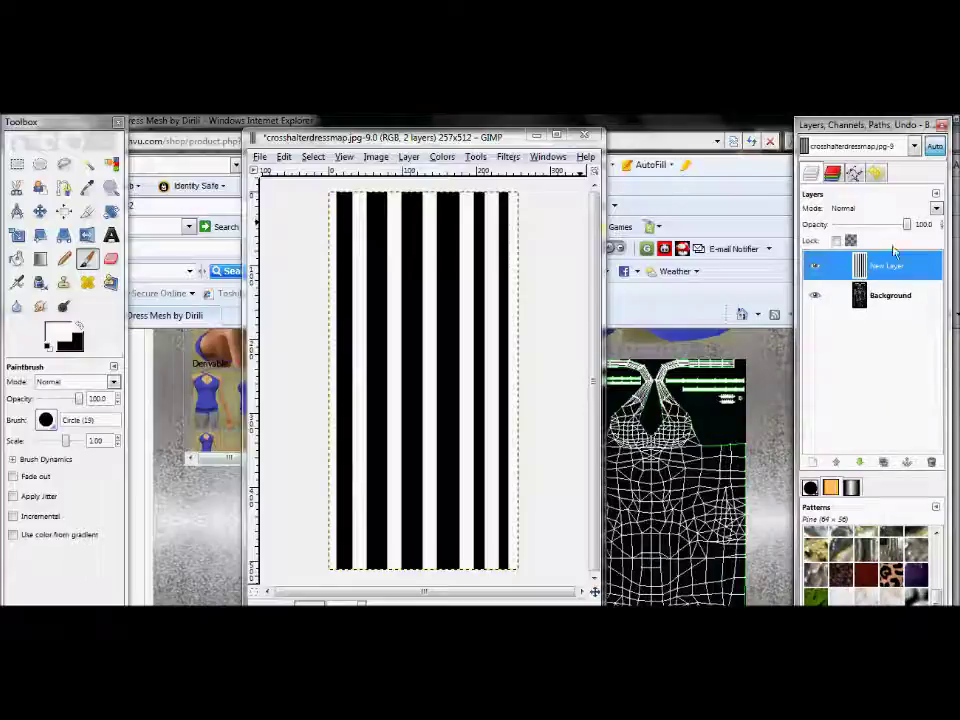
# Step: Lower the merged striped layer's opacity to about 47 and add a transparent 257 × 512 px layer above it
pyautogui.moveTo(907, 229); pyautogui.dragTo(870, 229)
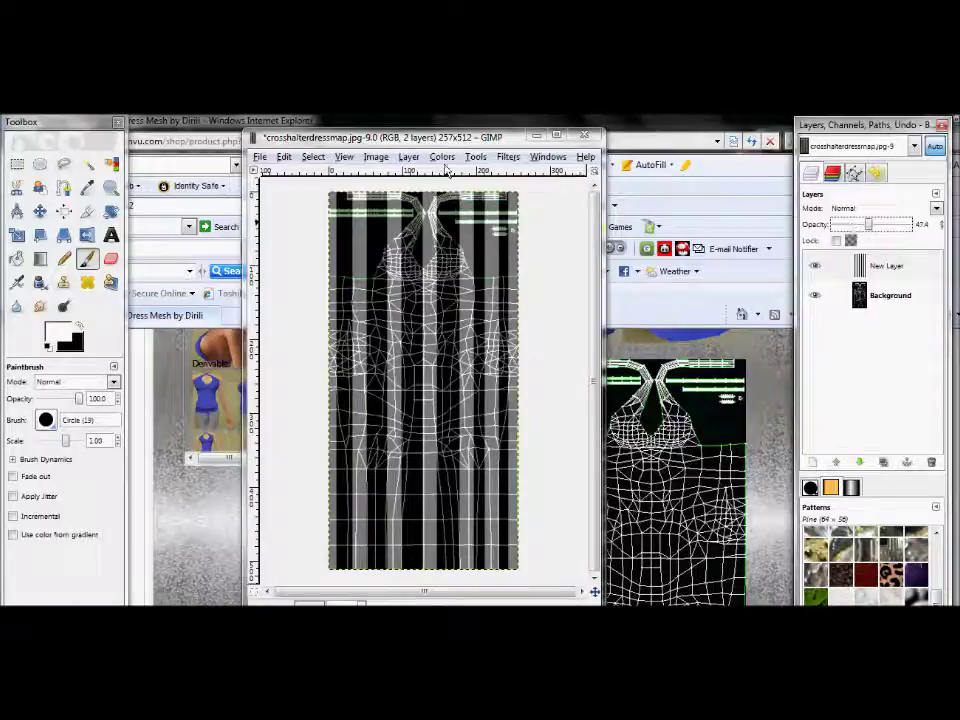
pyautogui.click(410, 157)
pyautogui.click(432, 171)
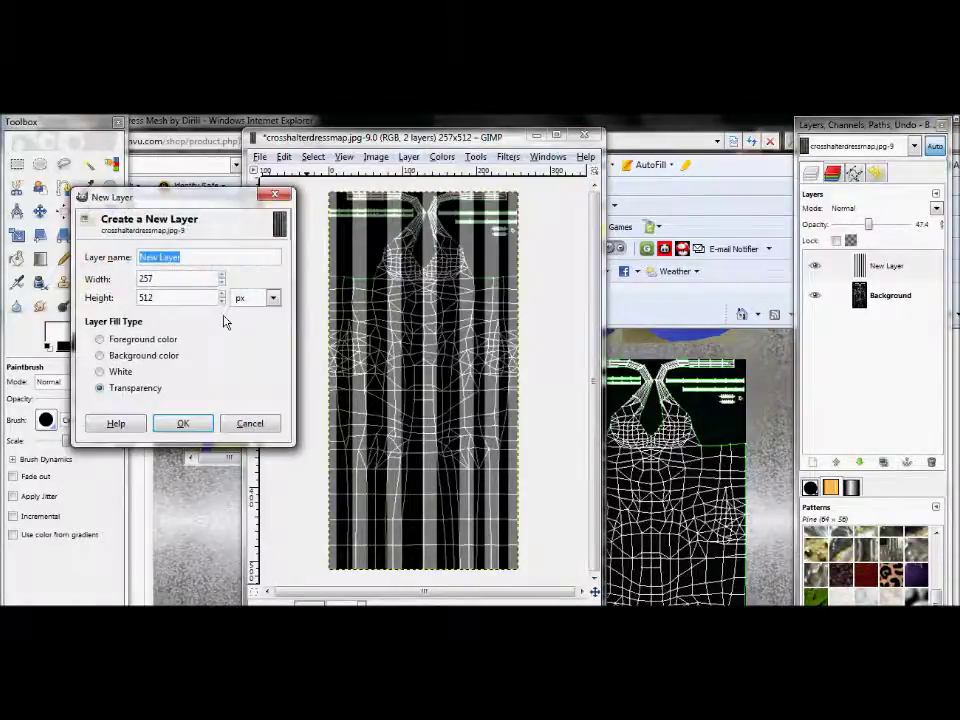
pyautogui.click(182, 423)
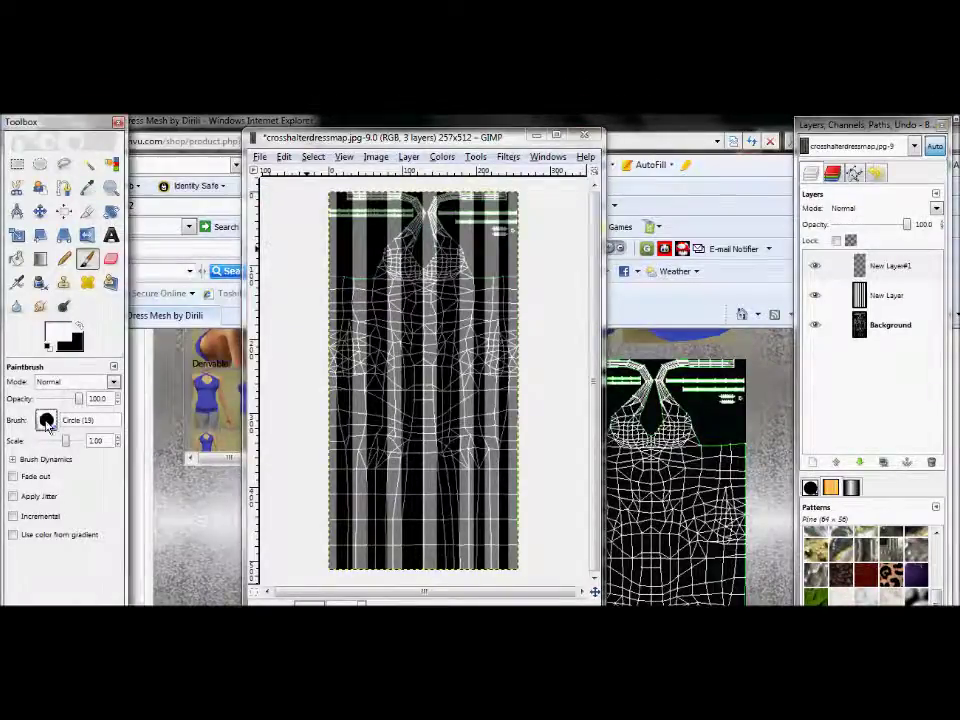
# Step: Switch the Paintbrush to the Circle (07) brush and turn on Fade out with a length of 50 px
pyautogui.click(45, 420)
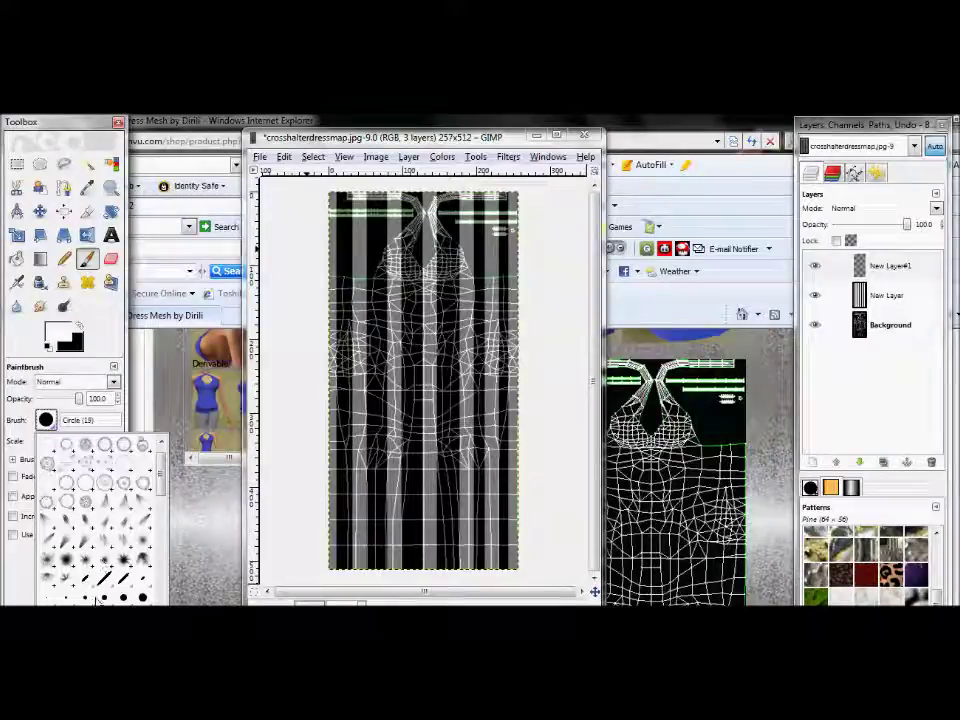
pyautogui.click(107, 597)
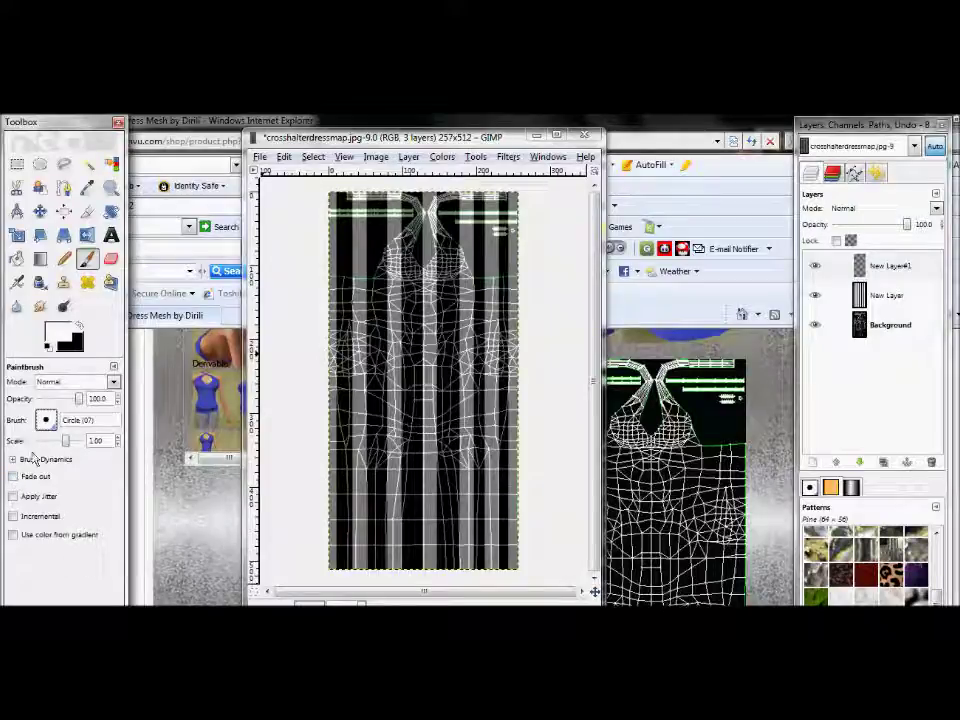
pyautogui.click(13, 477)
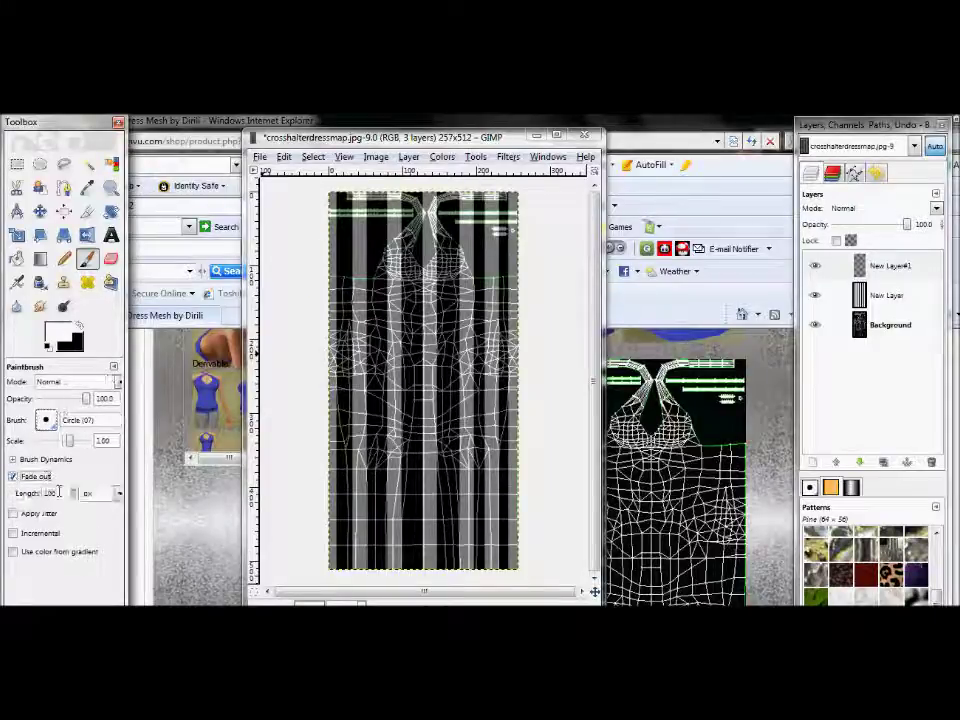
pyautogui.write('1')
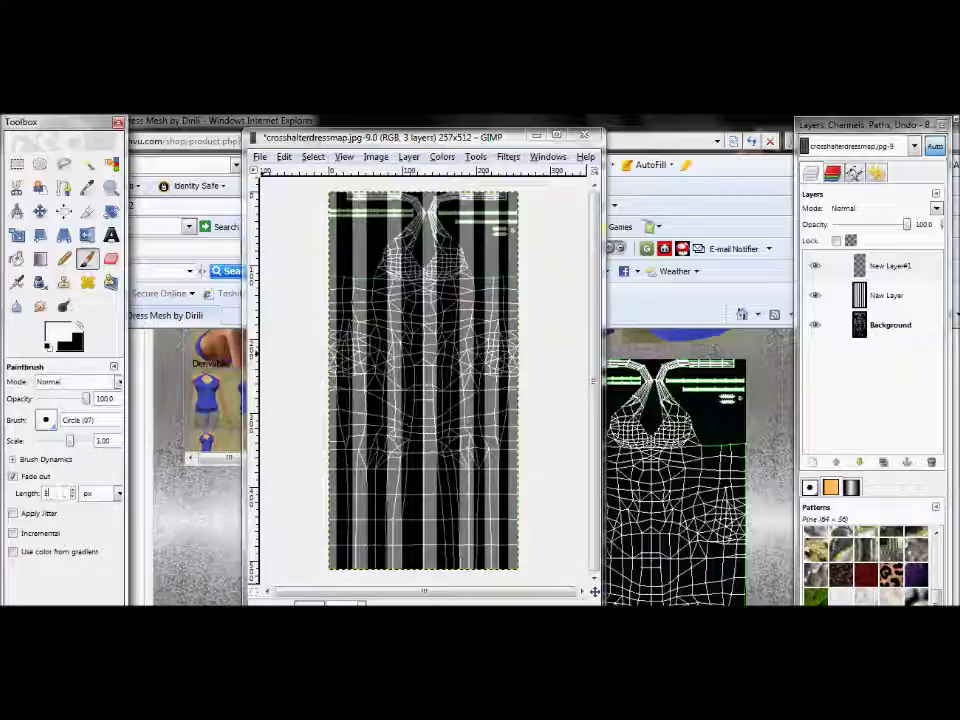
pyautogui.write('50')
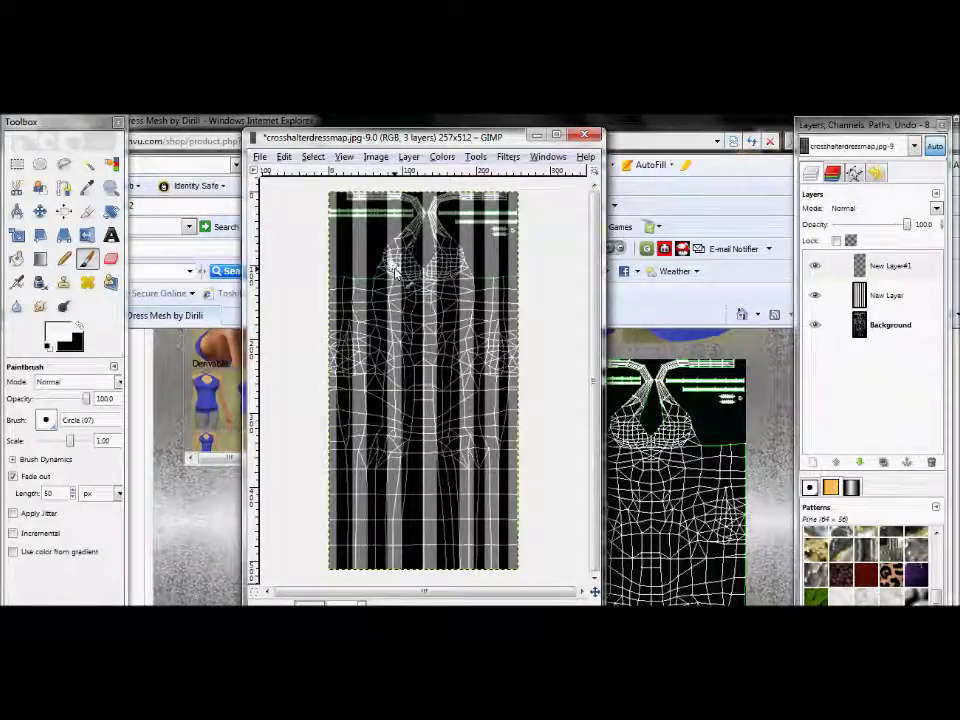
# Step: Paint a short white highlight under the left bust cup and mirror it to the right cup using a horizontally flipped duplicate layer, merged down
pyautogui.moveTo(398, 275); pyautogui.dragTo(429, 267)
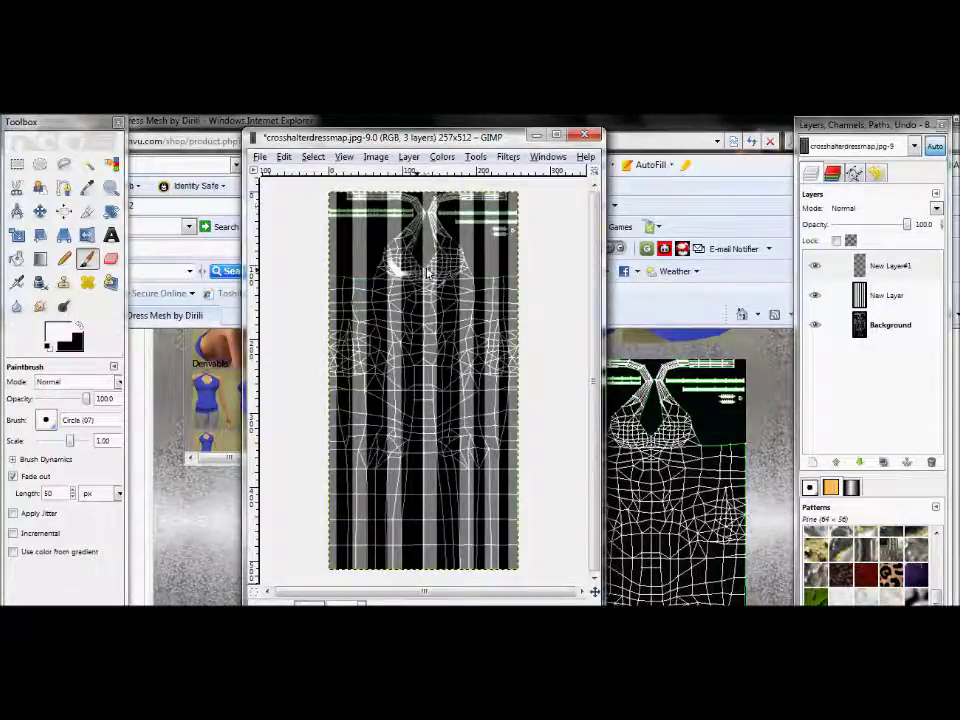
pyautogui.click(408, 158)
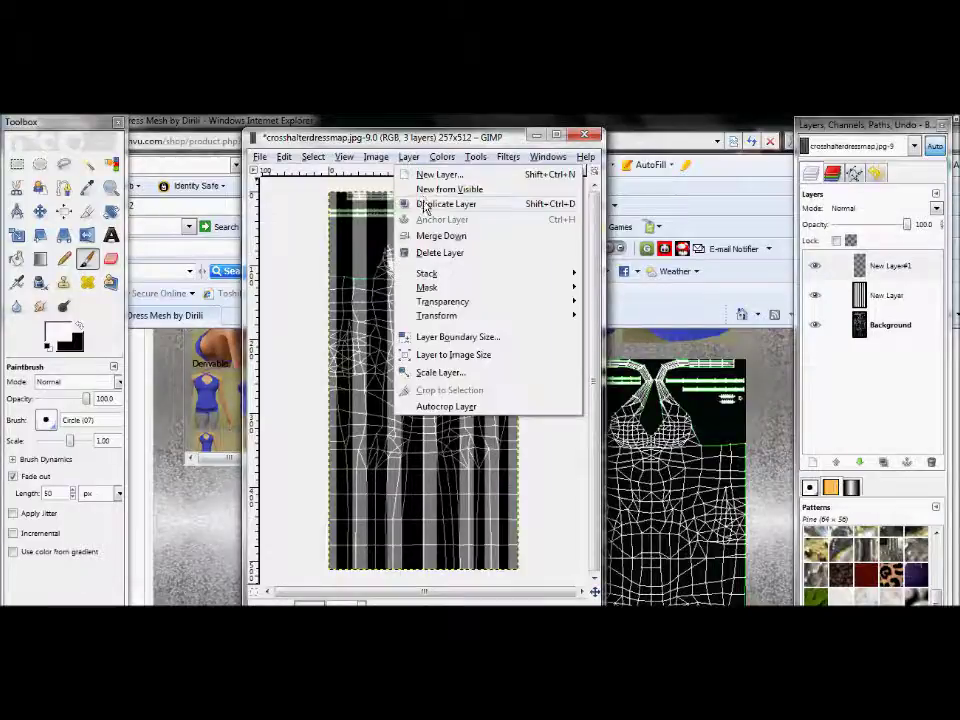
pyautogui.click(428, 203)
pyautogui.click(408, 160)
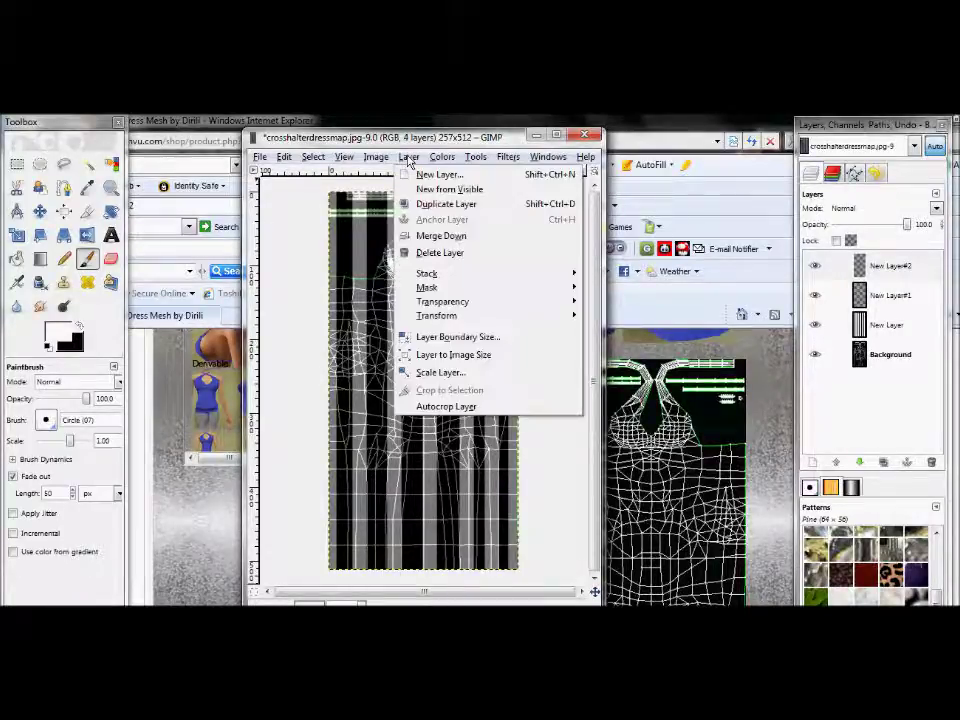
pyautogui.moveTo(432, 318)
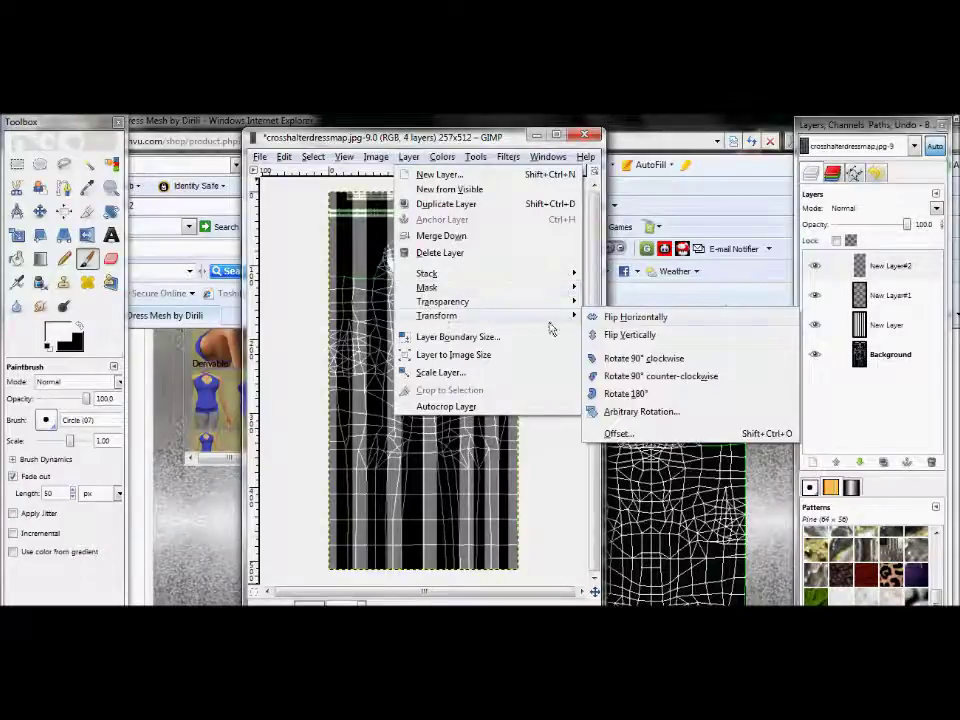
pyautogui.click(630, 318)
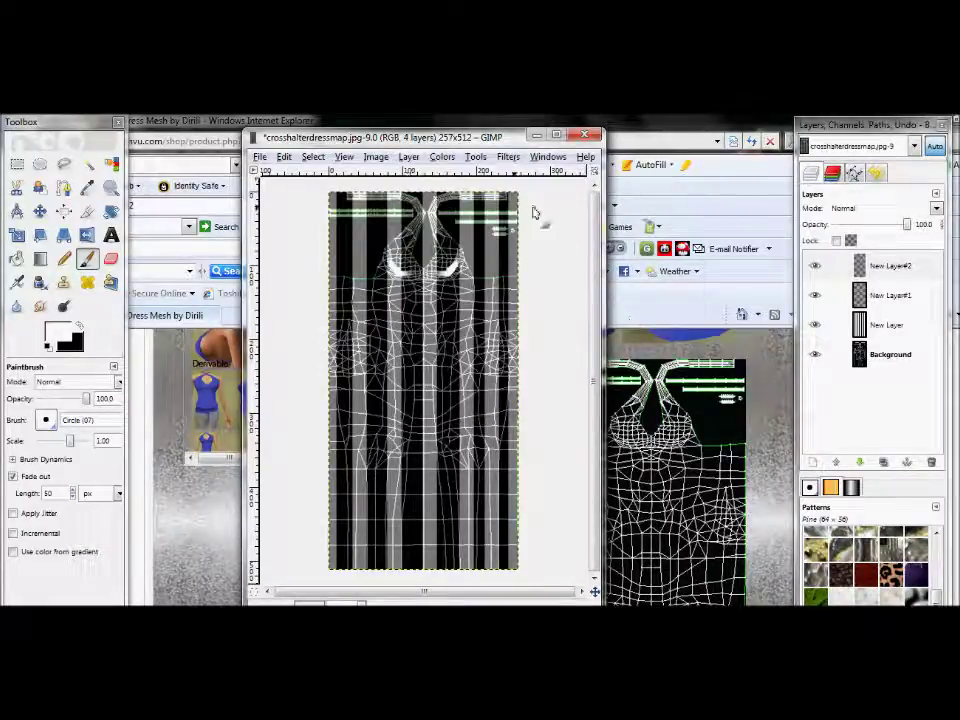
pyautogui.click(410, 160)
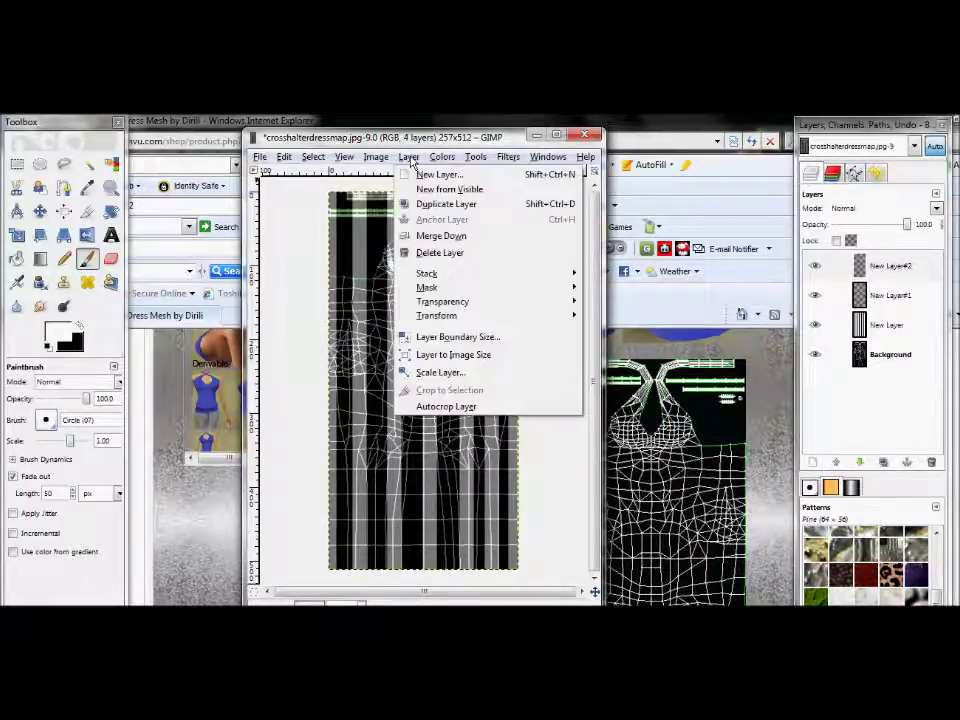
pyautogui.click(437, 241)
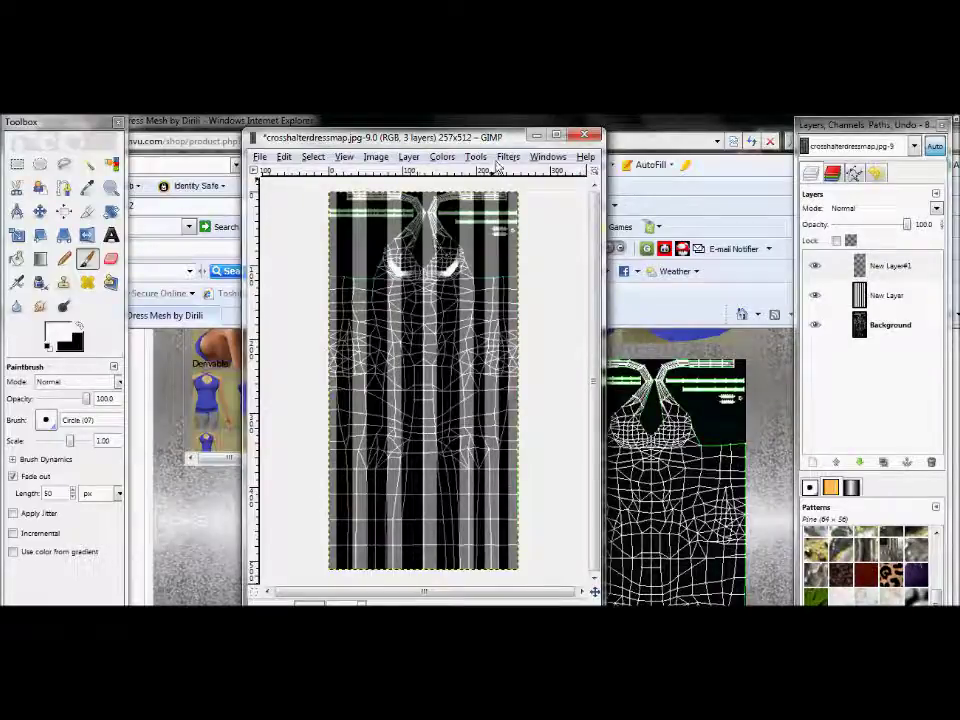
# Step: Apply a Gaussian Blur with a radius of about 19 px to the bust highlight layer
pyautogui.click(510, 158)
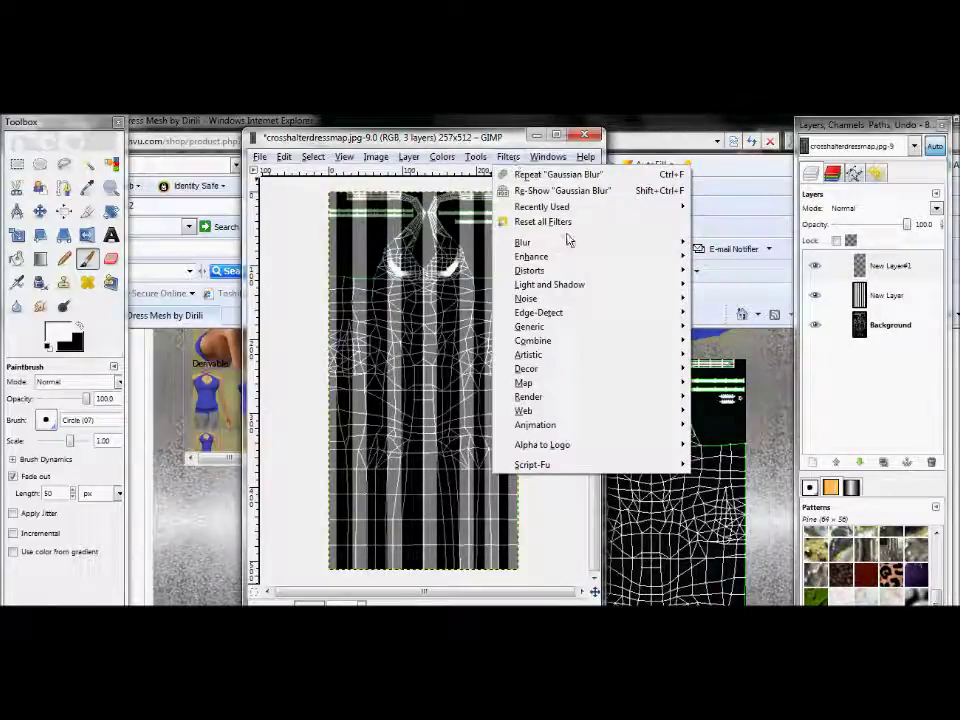
pyautogui.moveTo(590, 243)
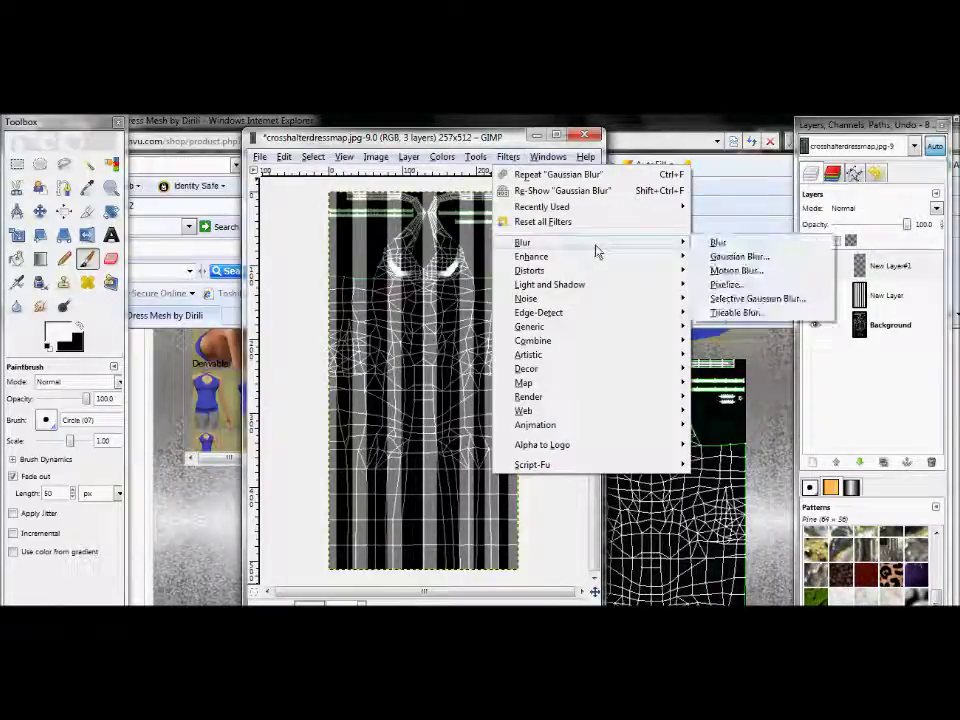
pyautogui.click(724, 259)
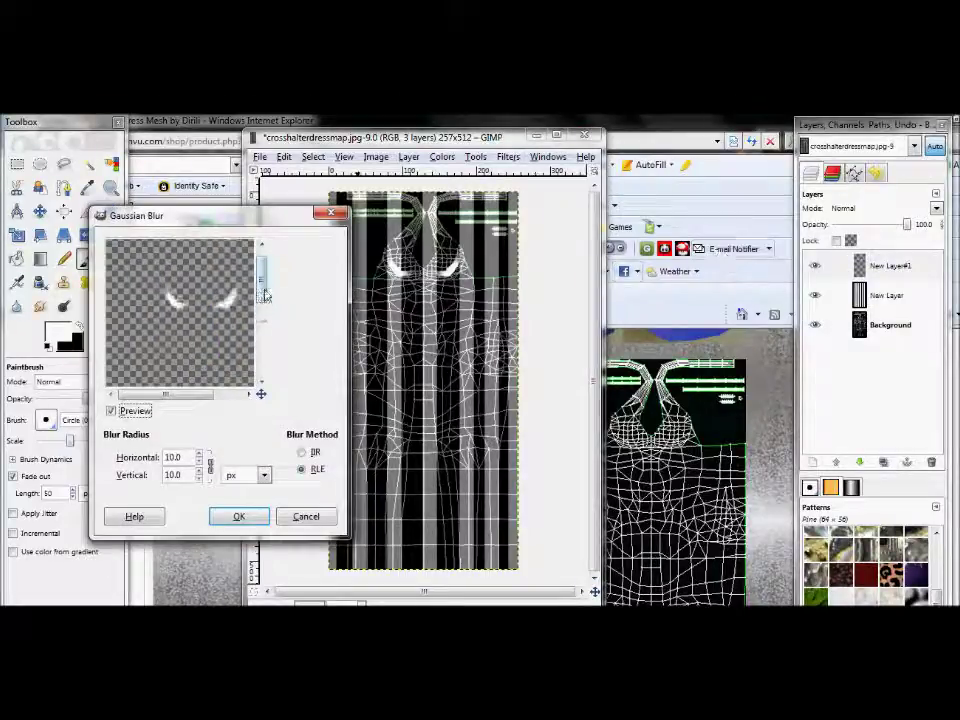
pyautogui.moveTo(262, 291); pyautogui.dragTo(262, 288)
pyautogui.click(200, 453)
pyautogui.click(200, 453)
pyautogui.click(200, 453)
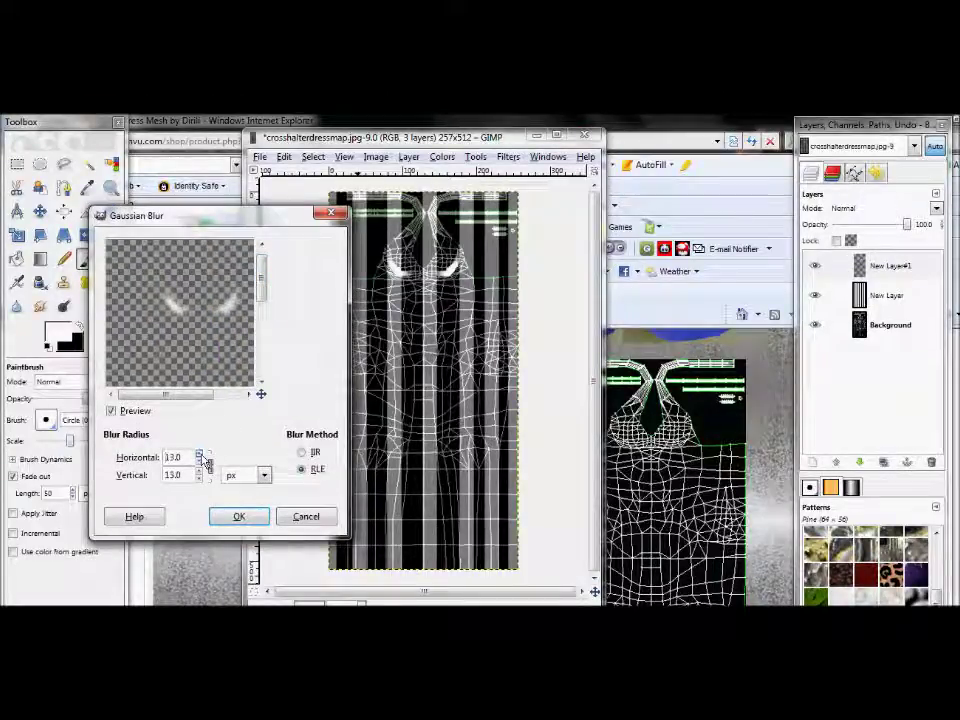
pyautogui.click(200, 453)
pyautogui.click(200, 453)
pyautogui.click(200, 453)
pyautogui.click(200, 453)
pyautogui.click(200, 453)
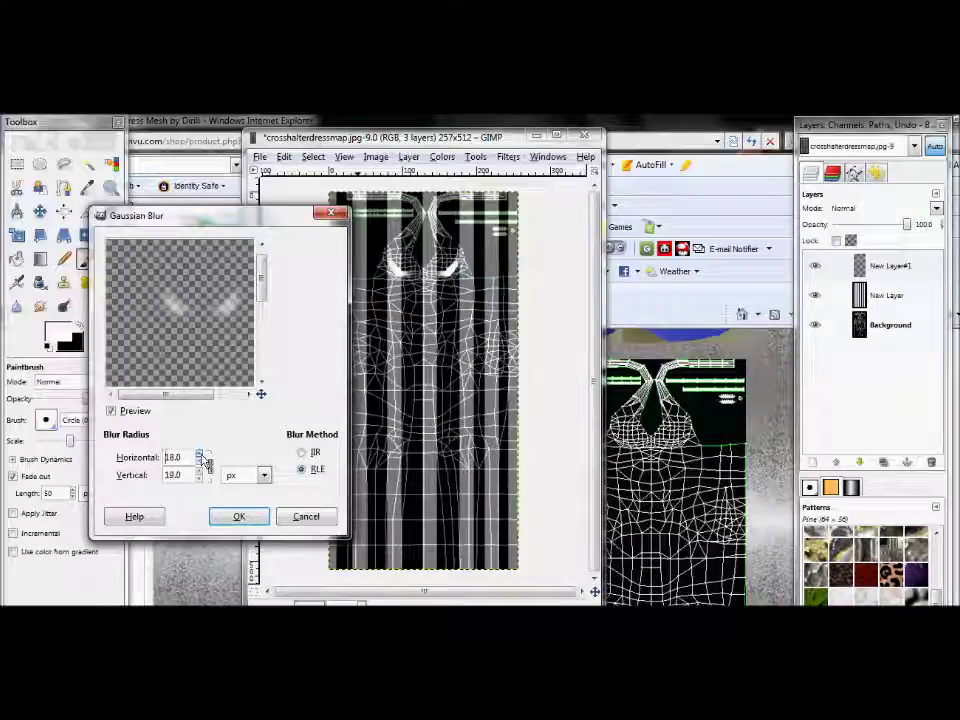
pyautogui.click(238, 516)
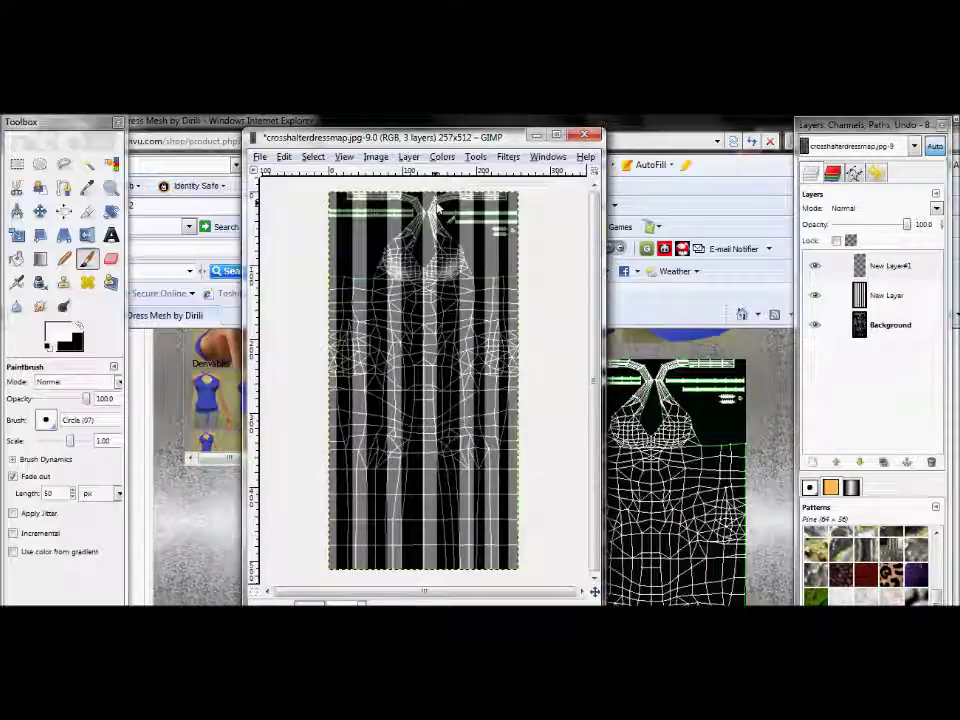
# Step: View the highlights with the striped layer at 100 opacity, and lower that layer's opacity to about 57
pyautogui.click(887, 295)
pyautogui.moveTo(906, 224); pyautogui.dragTo(926, 222)
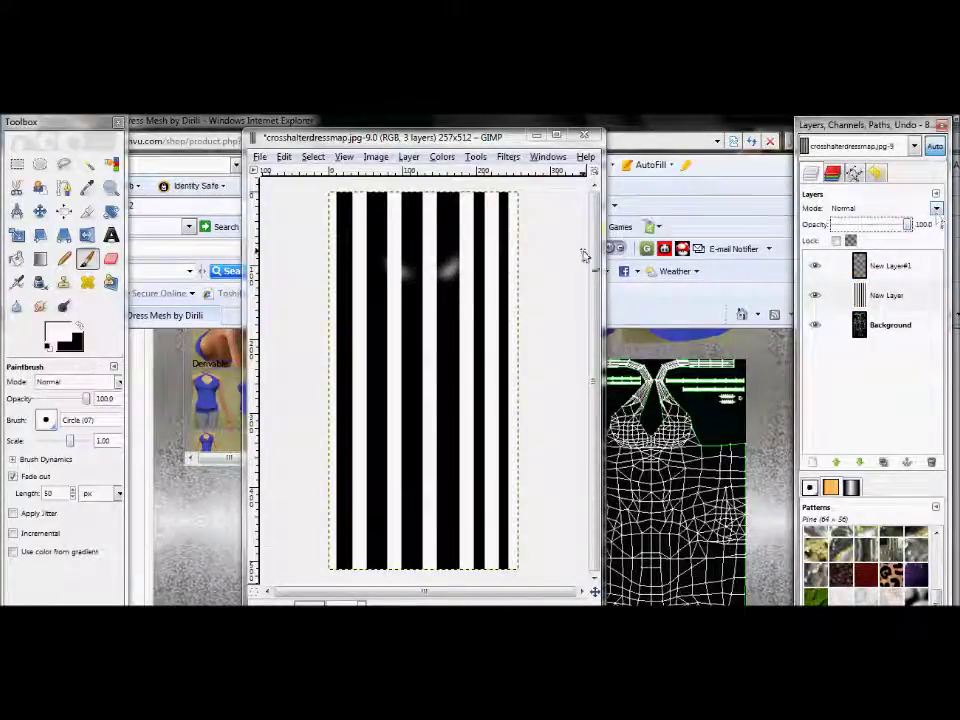
pyautogui.click(873, 268)
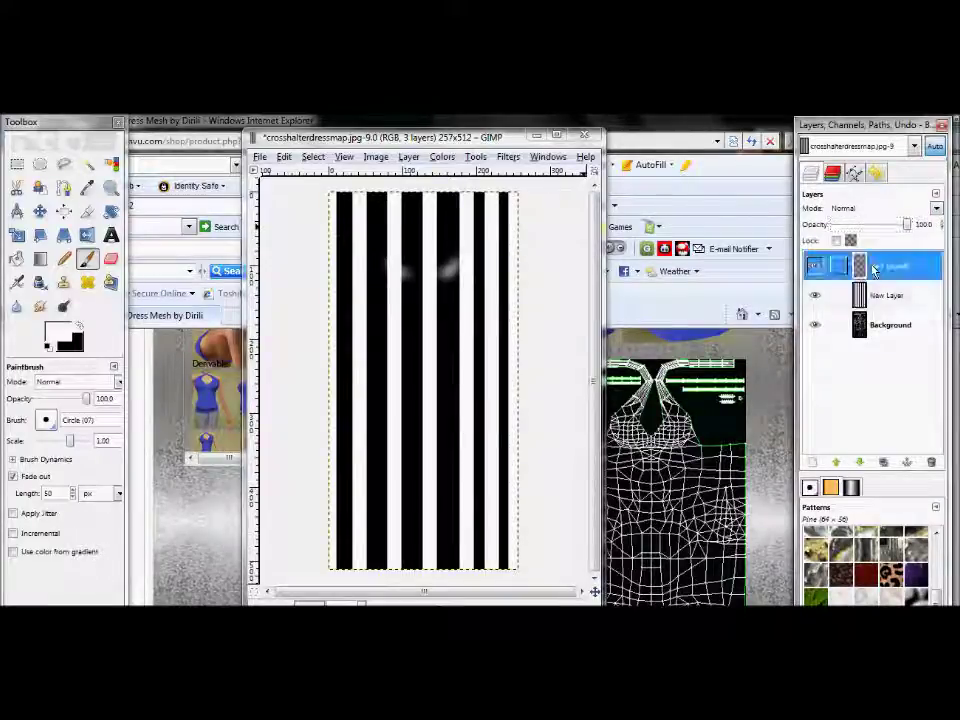
pyautogui.click(875, 294)
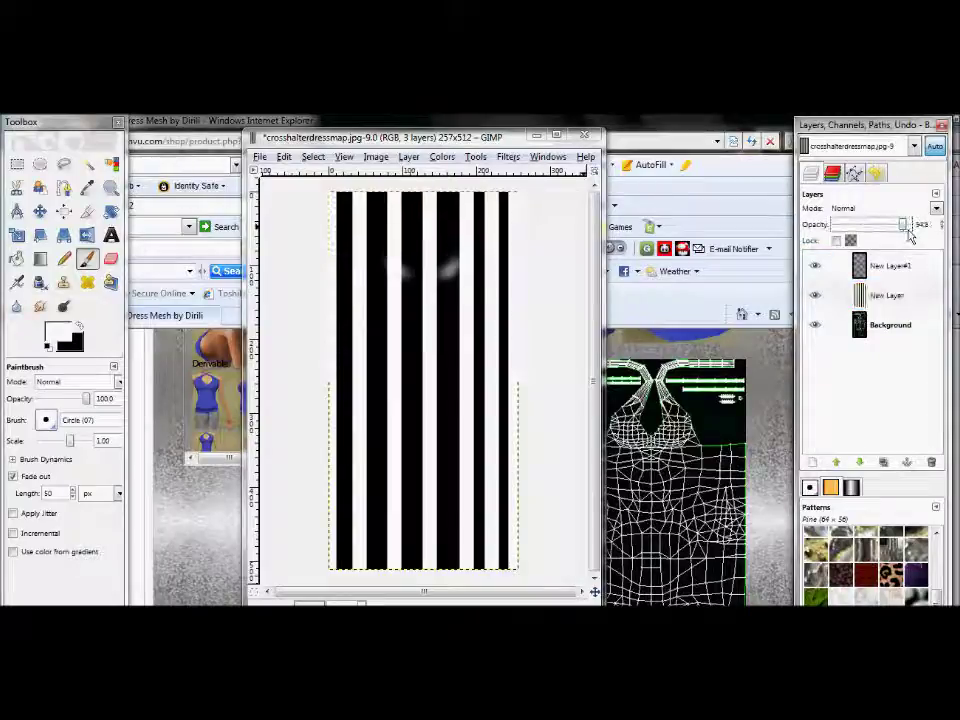
pyautogui.moveTo(912, 224); pyautogui.dragTo(880, 228)
# Step: Delete the layer holding the blurred bust highlights
pyautogui.click(880, 264)
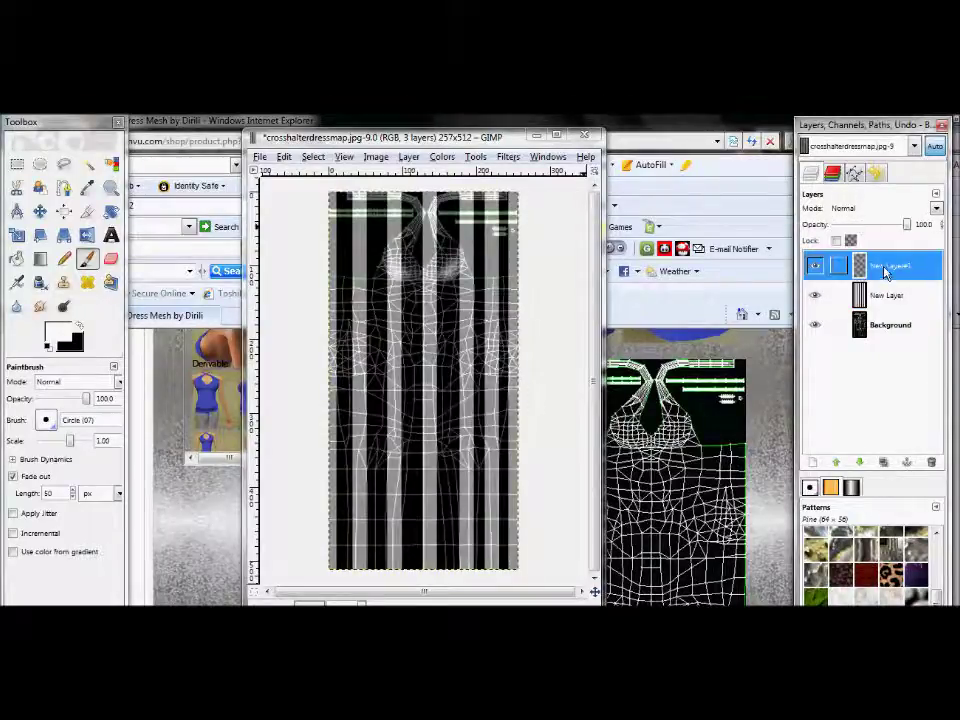
pyautogui.rightClick(880, 264)
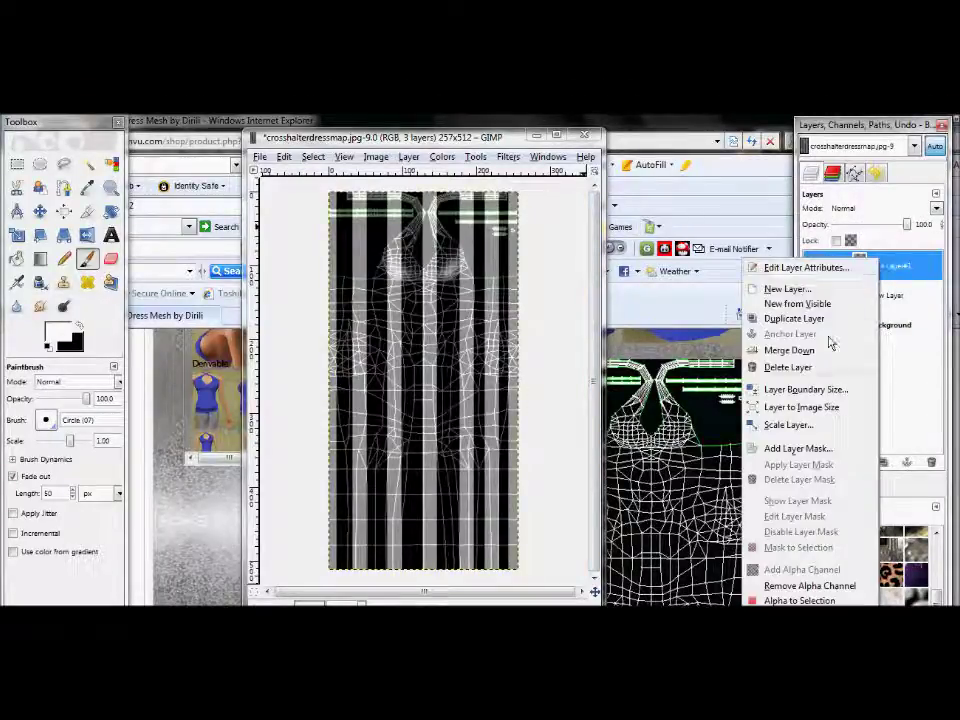
pyautogui.click(788, 367)
# Step: Add a new transparent 257 × 512 px layer above the striped layer
pyautogui.click(408, 157)
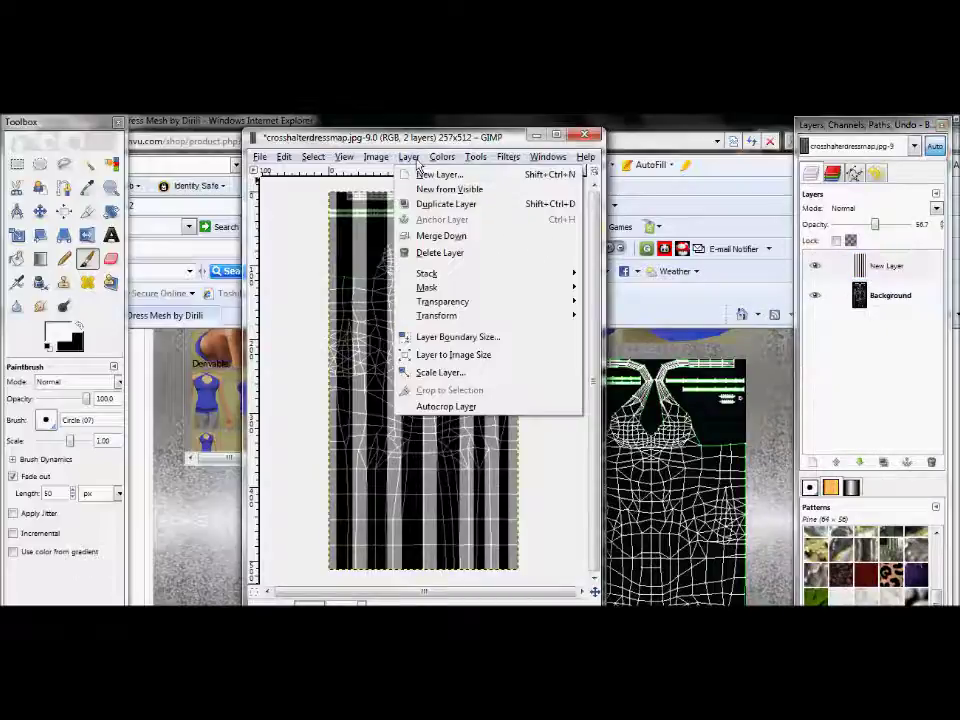
pyautogui.click(428, 175)
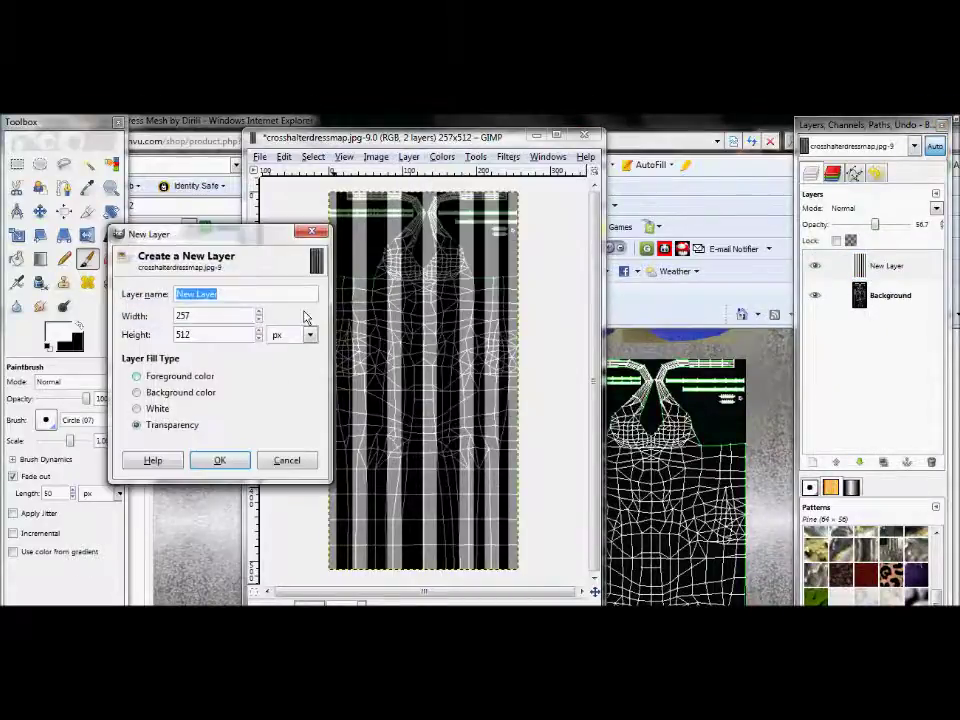
pyautogui.click(219, 459)
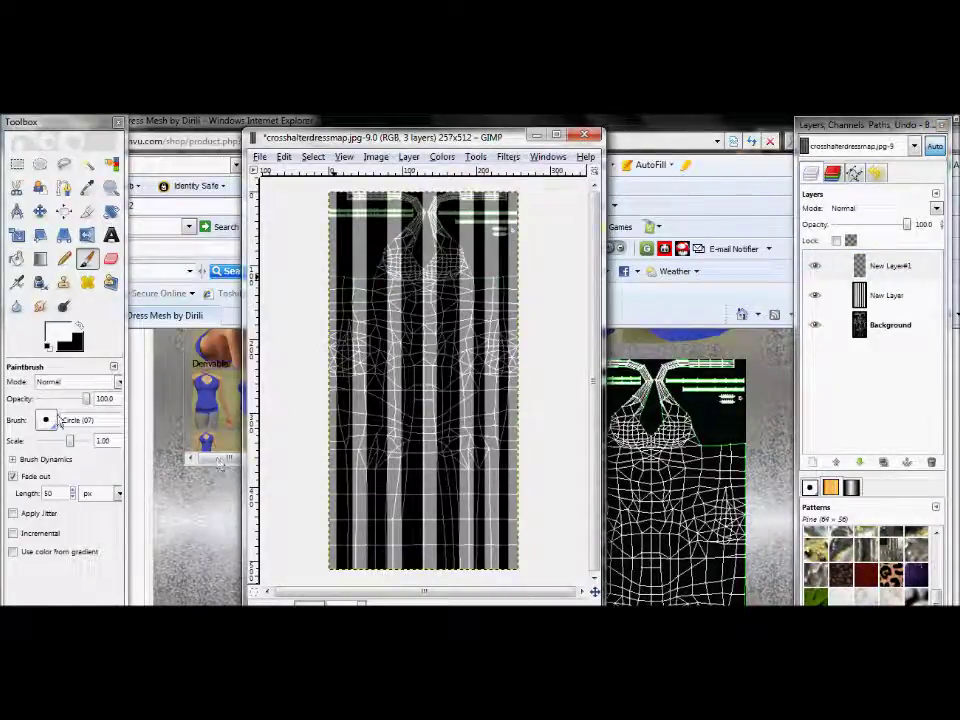
# Step: Set the paintbrush fade-out length to 35 px and paint a curved white highlight under one bust cup on the new layer
pyautogui.click(60, 494)
pyautogui.press('BackSpace')
pyautogui.press('BackSpace')
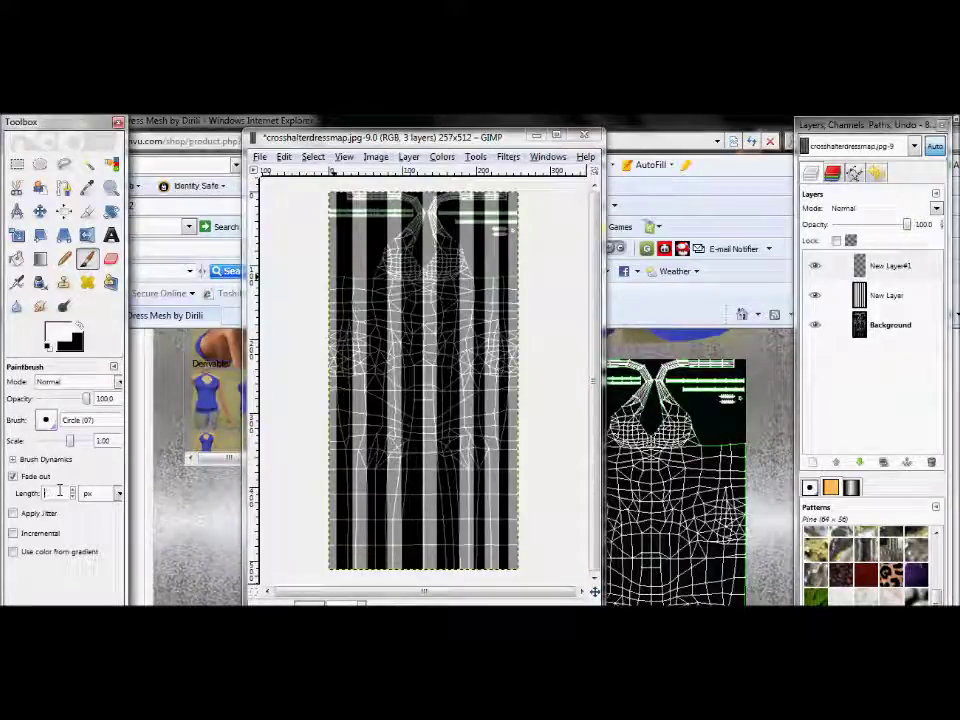
pyautogui.write('1')
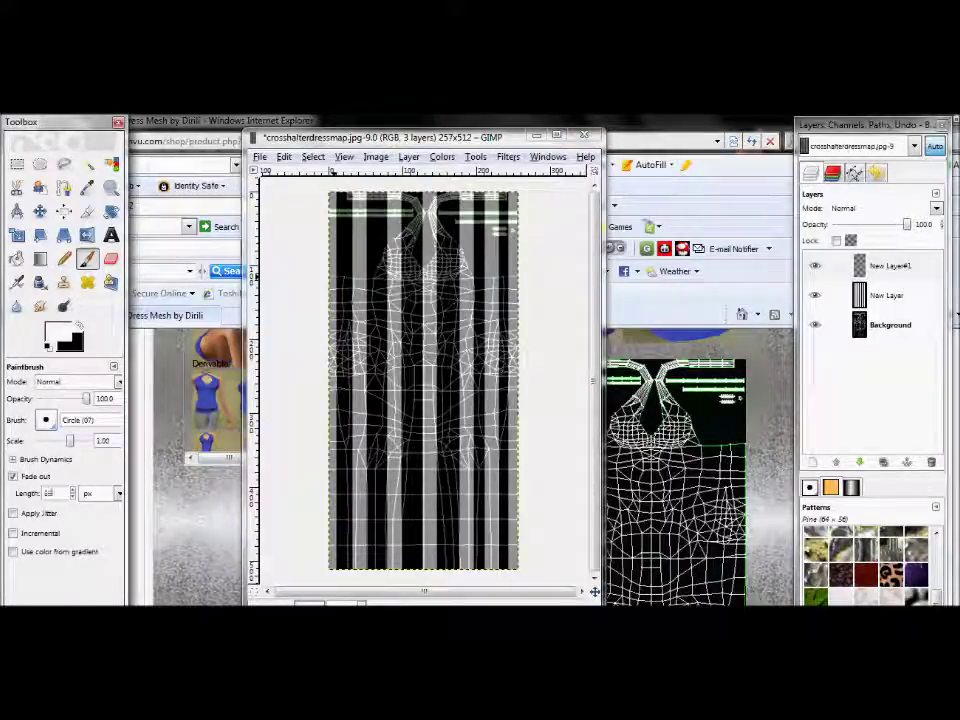
pyautogui.write('5')
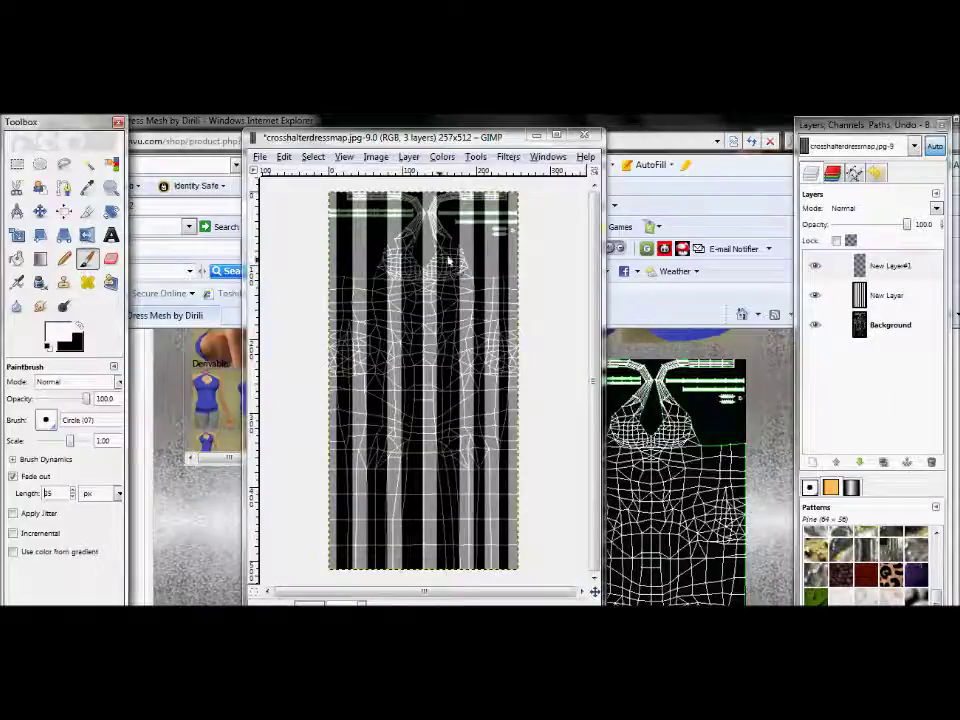
pyautogui.click(398, 275)
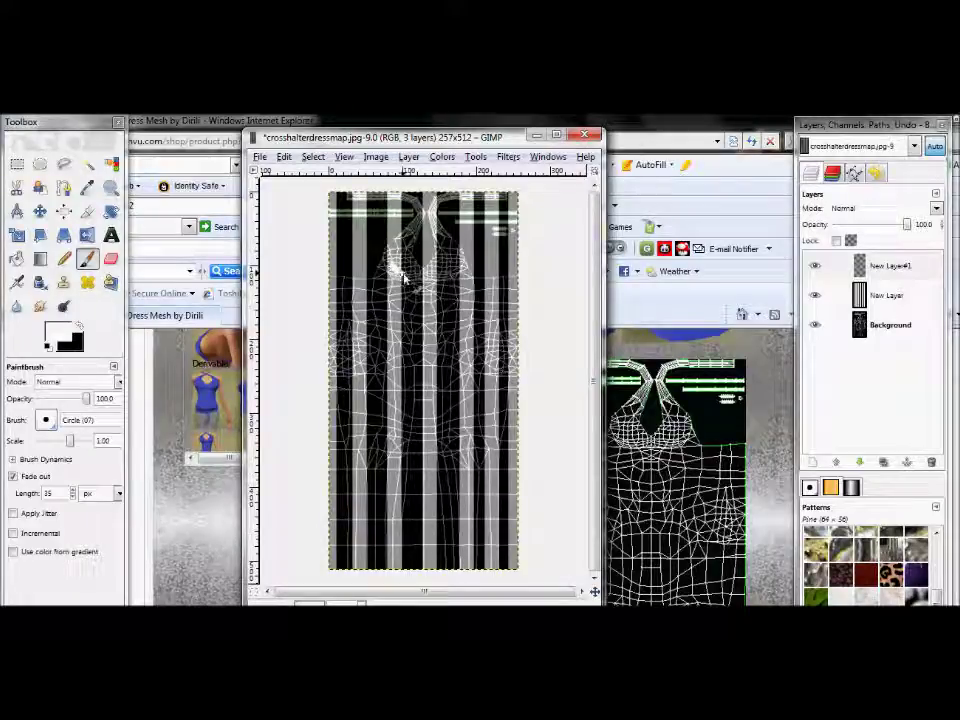
# Step: Duplicate the highlight layer, flipping the copy horizontally onto the other bust cup, and merge it down
pyautogui.click(412, 158)
pyautogui.click(430, 204)
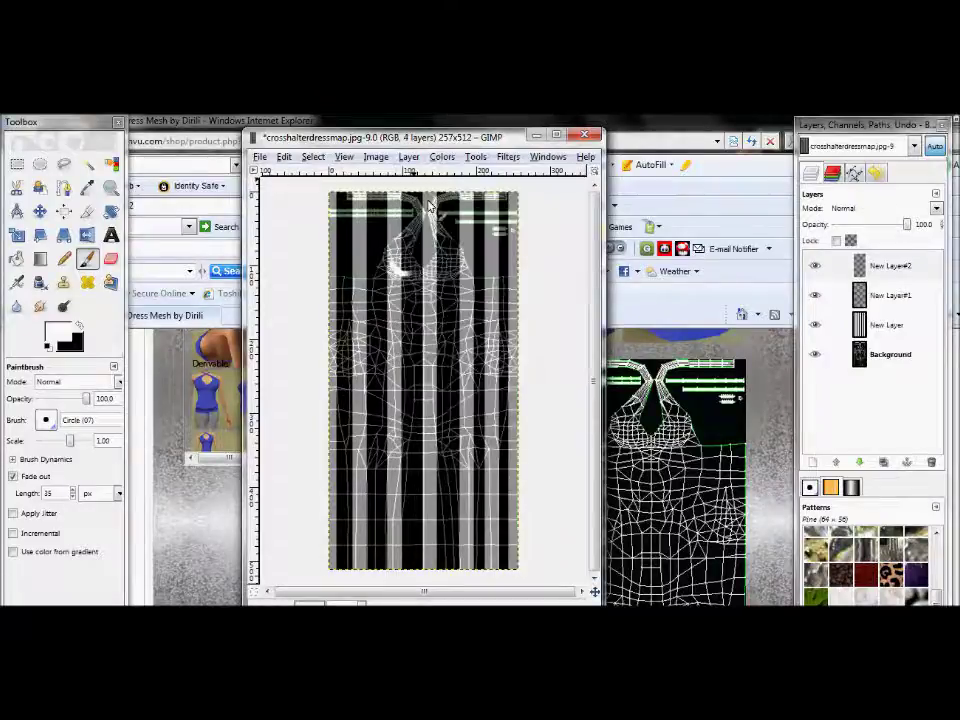
pyautogui.click(409, 158)
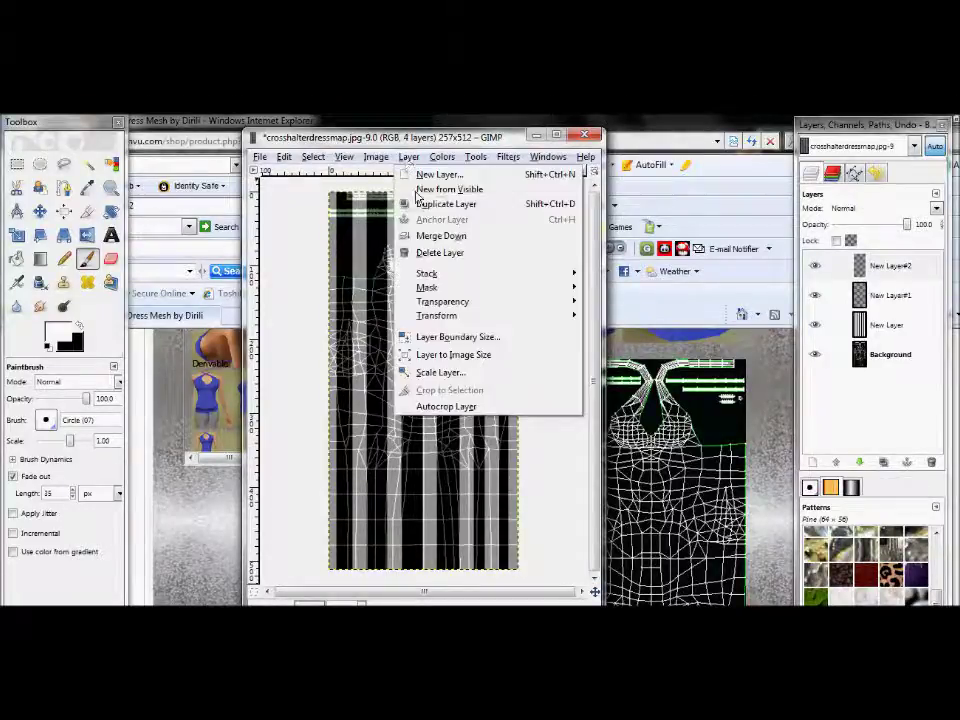
pyautogui.moveTo(438, 316)
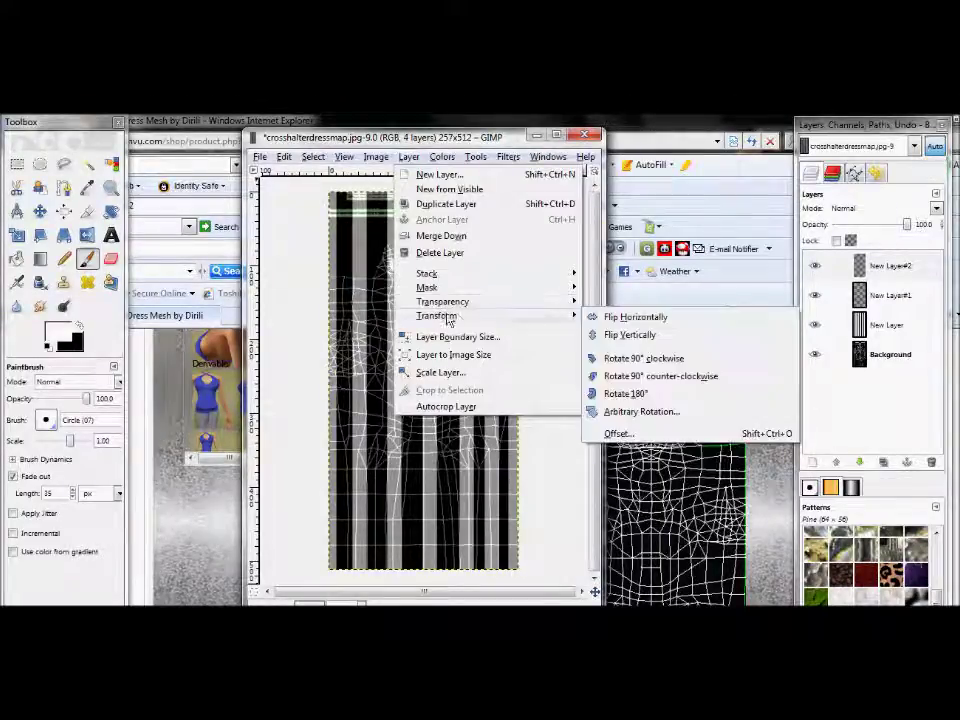
pyautogui.click(624, 318)
pyautogui.click(409, 157)
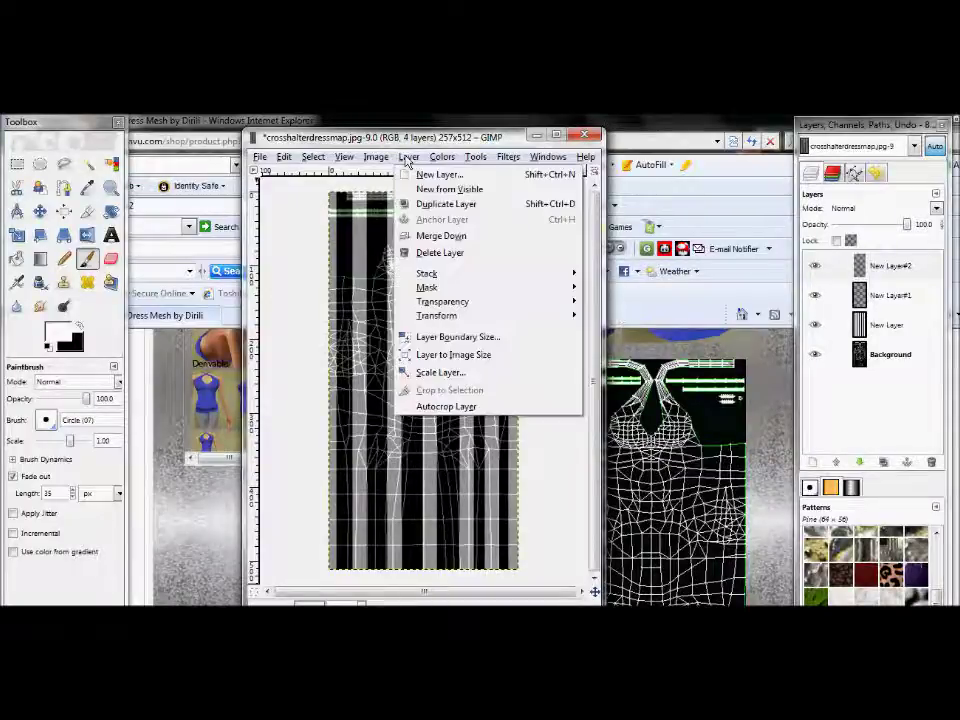
pyautogui.click(432, 236)
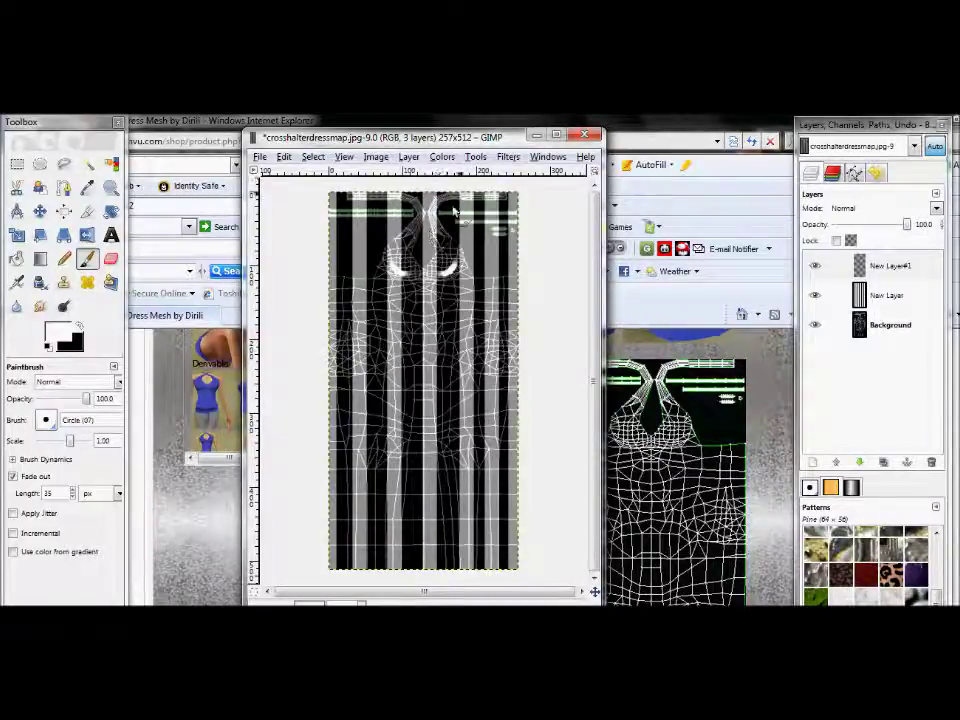
# Step: Apply a Gaussian Blur with a 5 px horizontal and vertical radius to the bust highlight layer, and repeat it once
pyautogui.click(508, 158)
pyautogui.moveTo(621, 244)
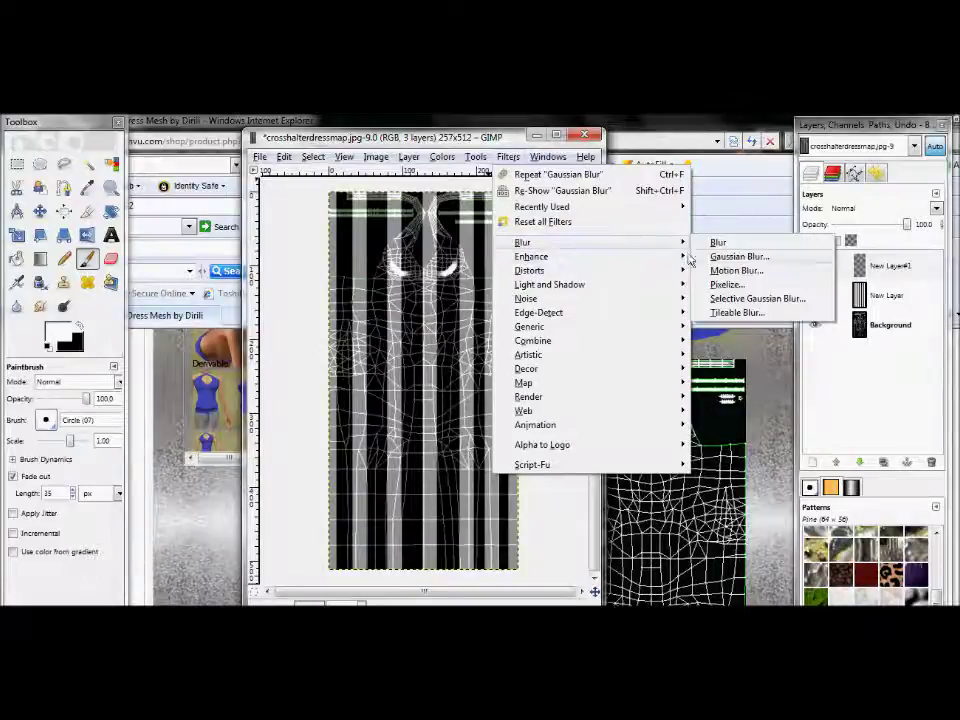
pyautogui.click(727, 259)
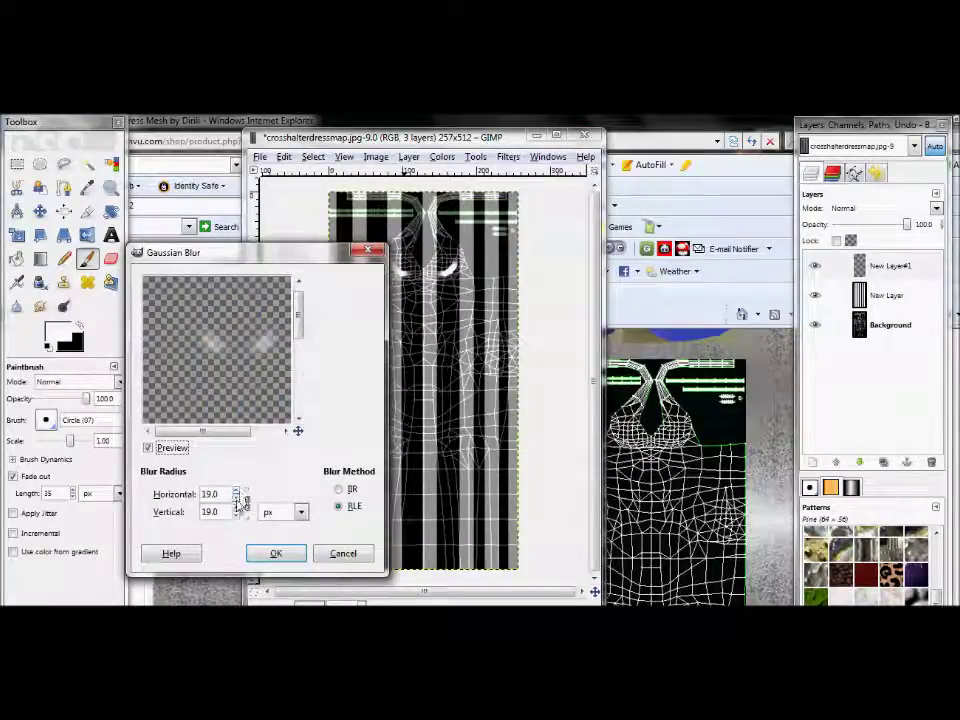
pyautogui.click(236, 499)
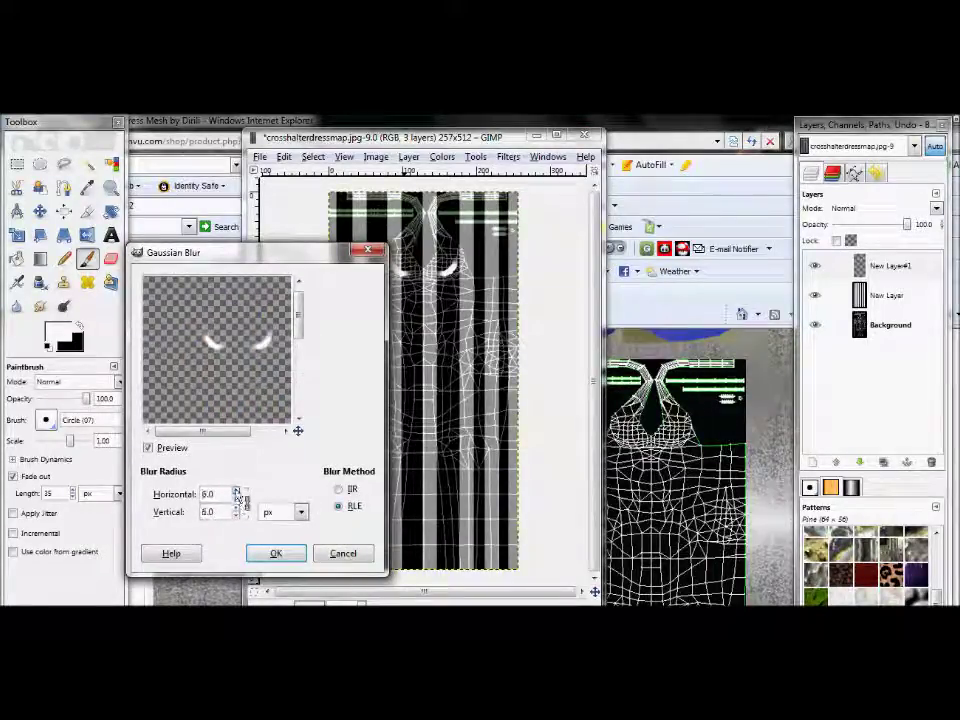
pyautogui.click(238, 494)
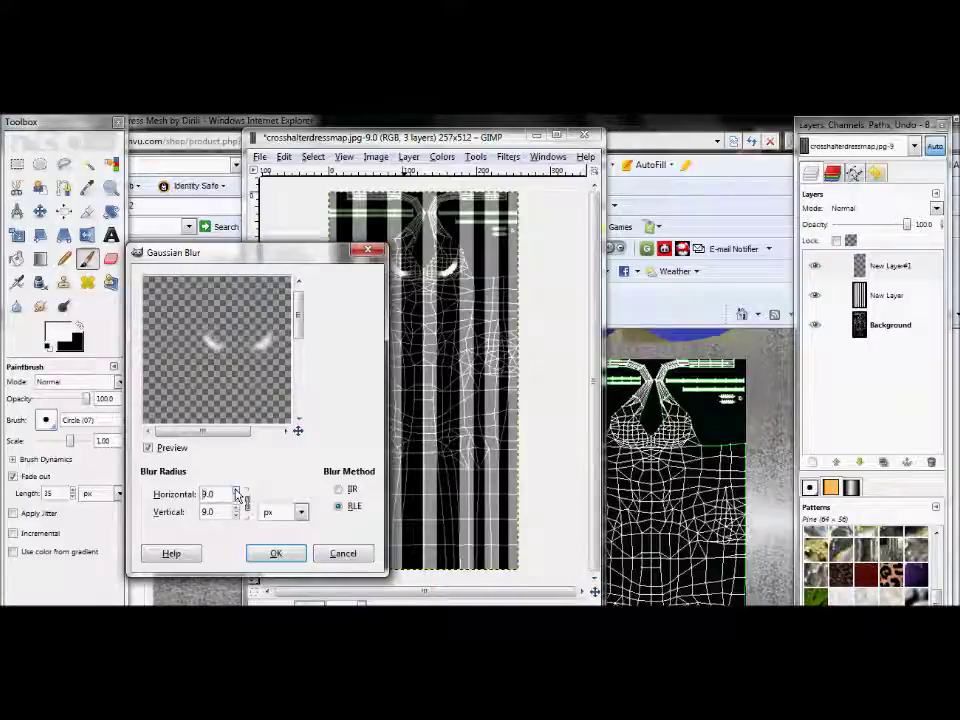
pyautogui.click(236, 498)
pyautogui.click(236, 498)
pyautogui.click(236, 498)
pyautogui.click(236, 498)
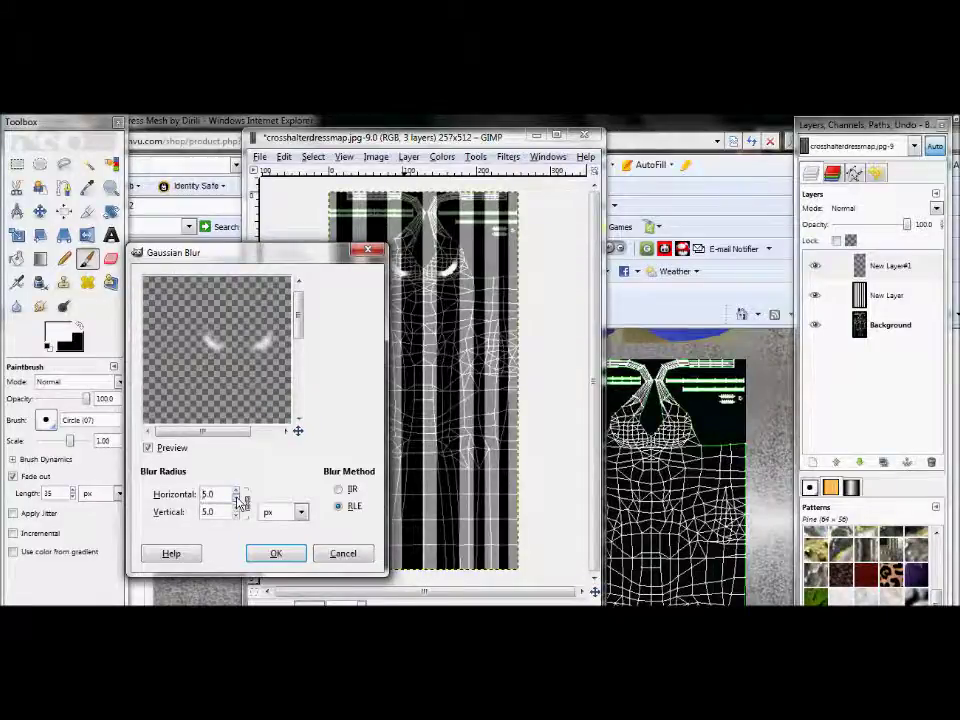
pyautogui.click(275, 553)
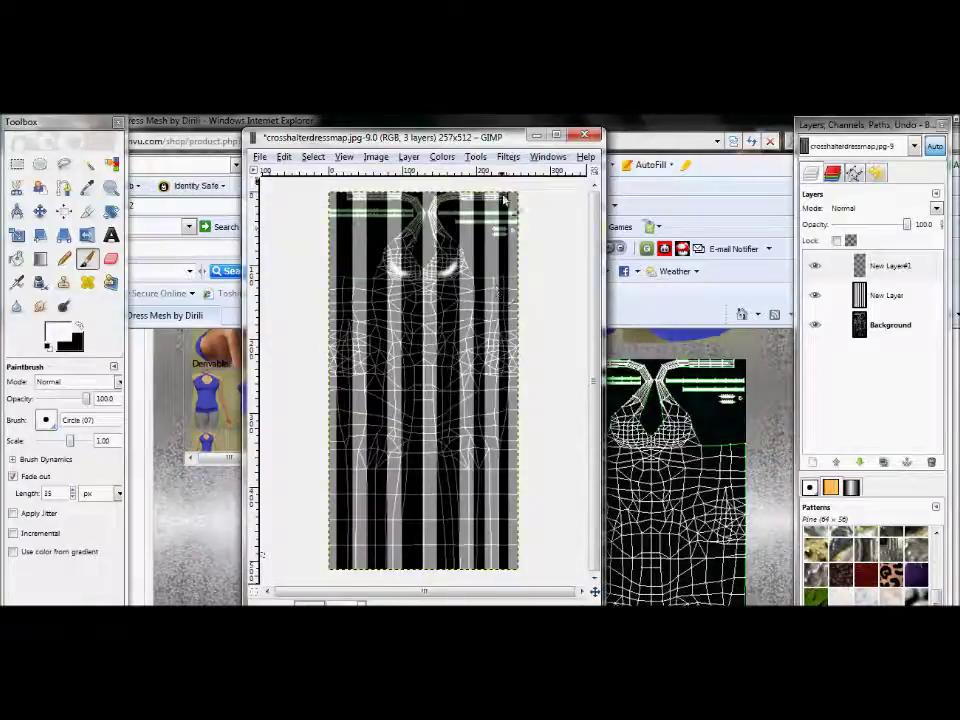
pyautogui.click(508, 157)
pyautogui.click(520, 172)
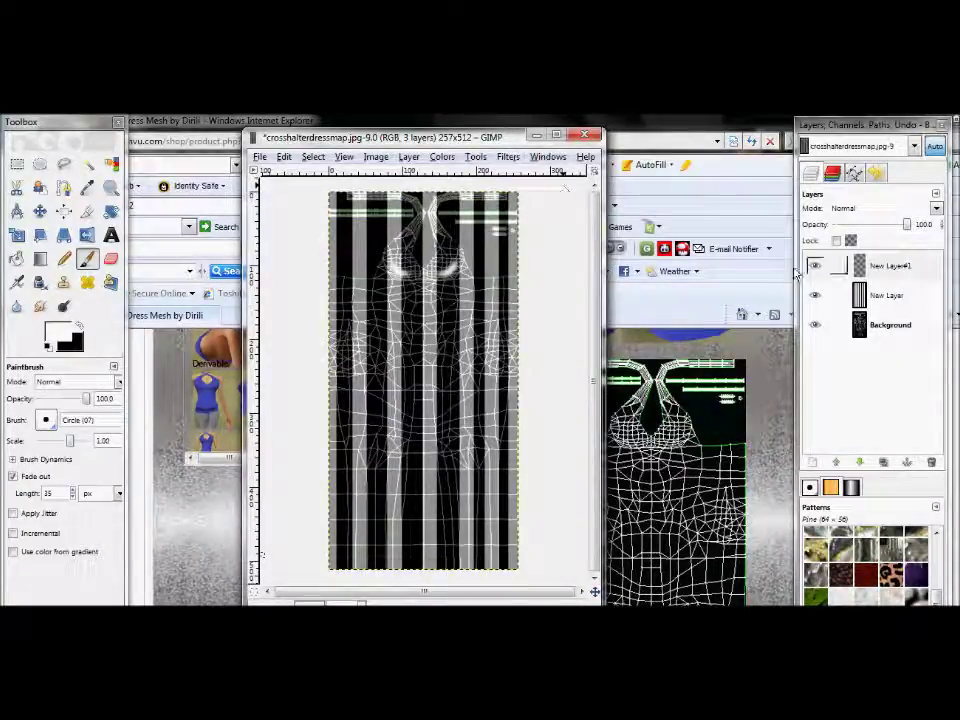
# Step: Set the striped layer's opacity to 100 and save the image in Pictures as devila.jpg with JPEG quality 90
pyautogui.click(862, 292)
pyautogui.moveTo(875, 224); pyautogui.dragTo(913, 226)
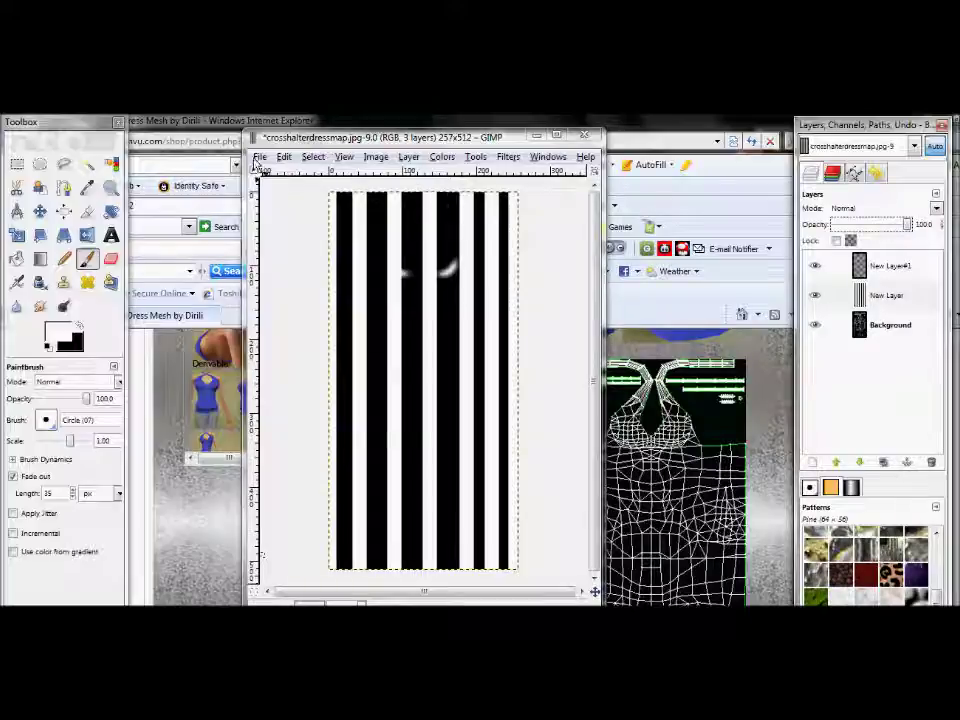
pyautogui.click(258, 159)
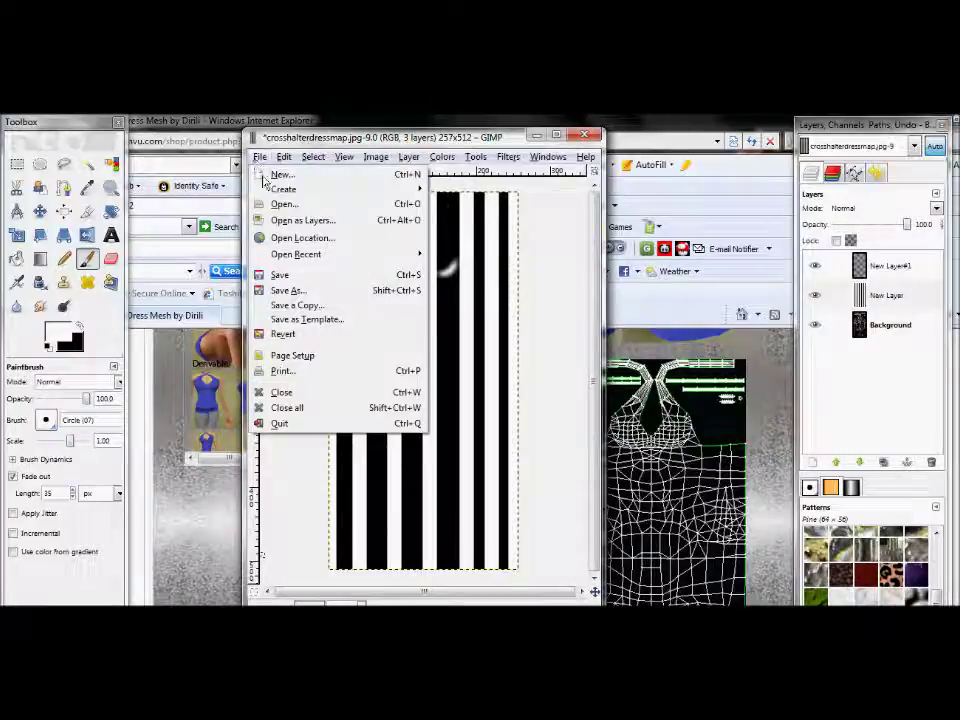
pyautogui.click(290, 291)
pyautogui.press('BackSpace')
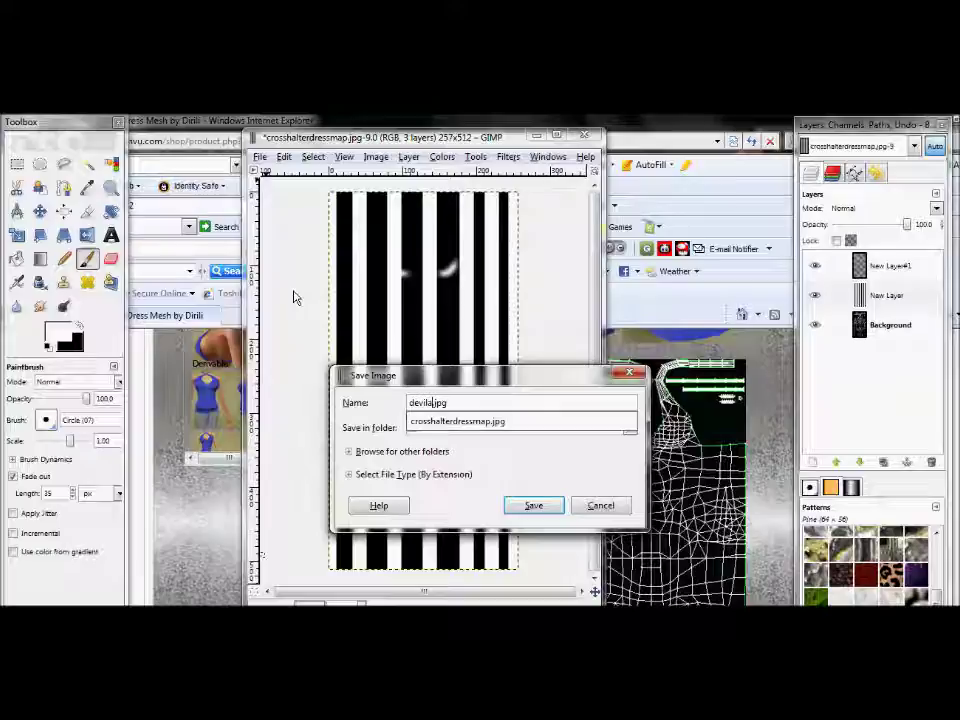
pyautogui.click(531, 507)
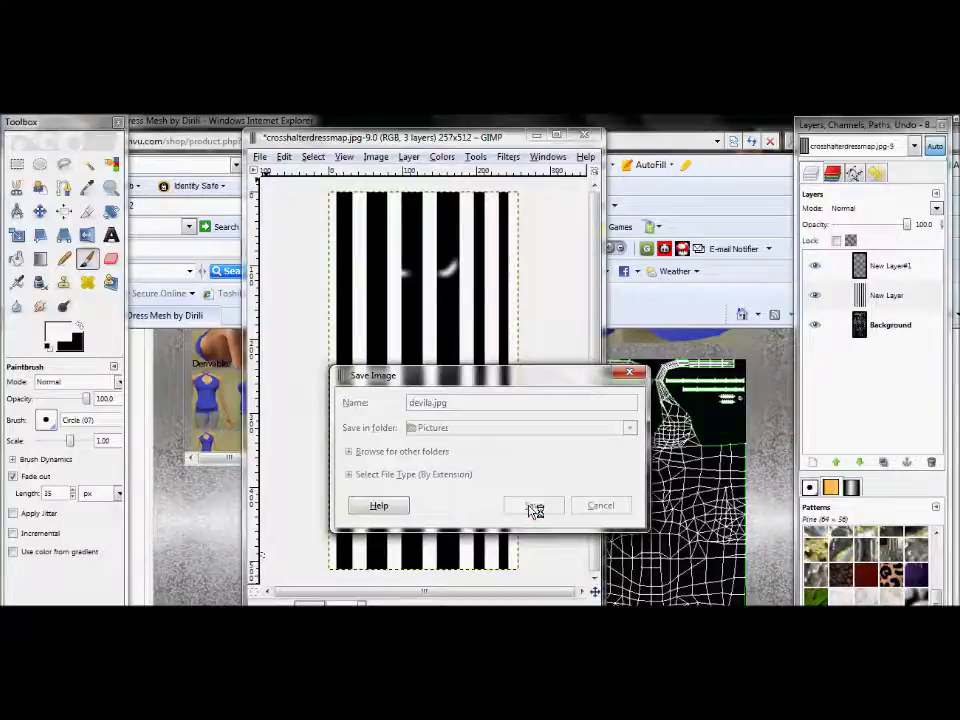
pyautogui.click(222, 279)
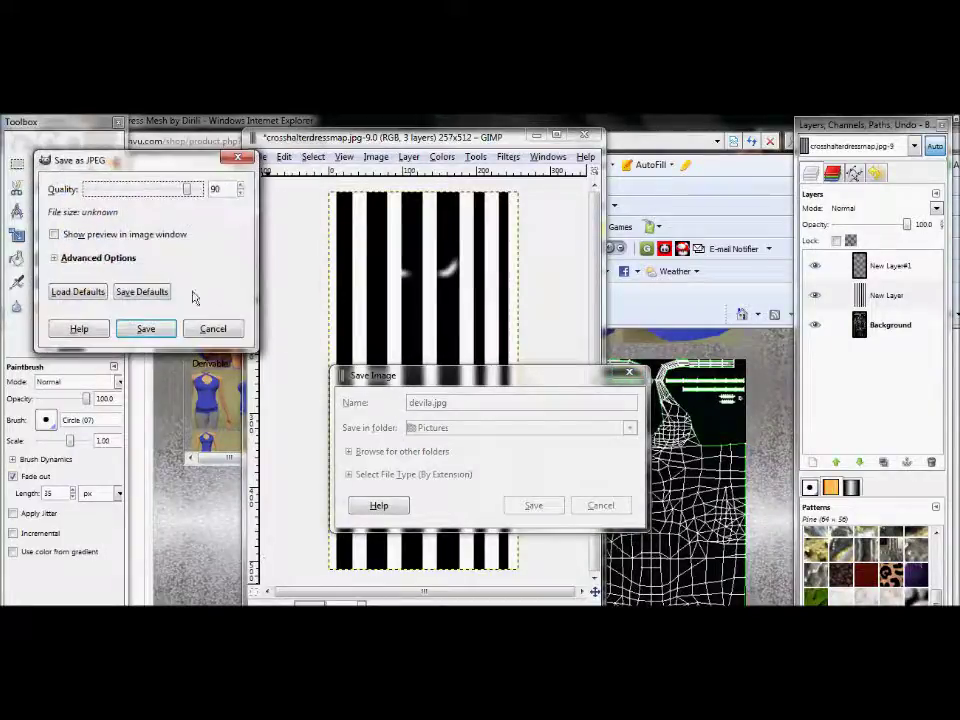
pyautogui.click(145, 329)
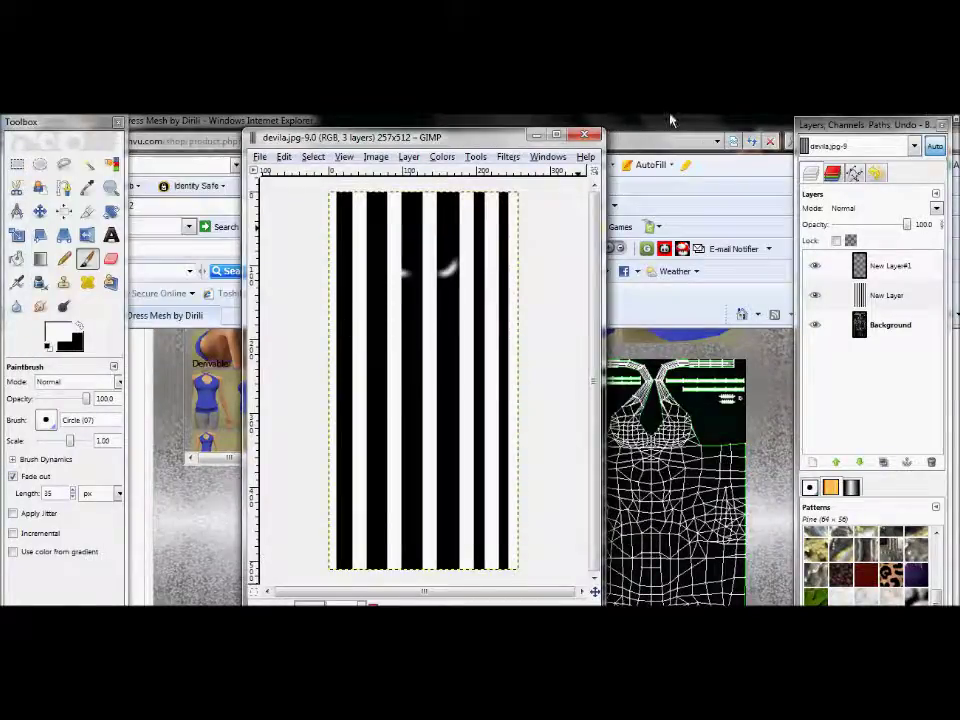
# Step: Switch to the IMVU editor, load devila.jpg as the texture of the fulldress mesh's material 01, and apply the changes
pyautogui.click(298, 585)
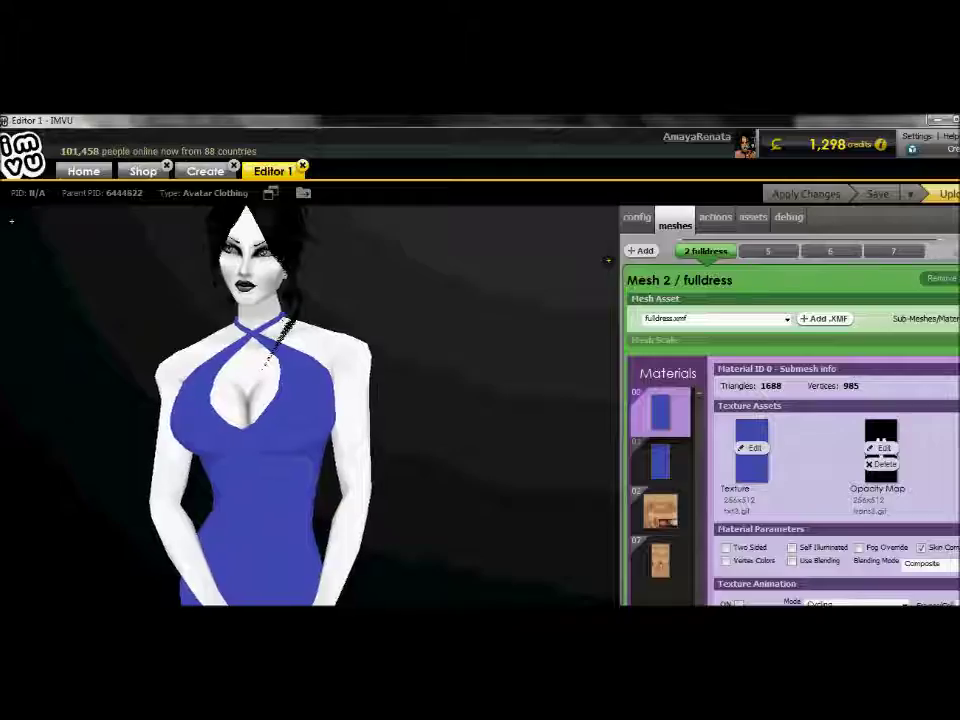
pyautogui.scroll(-3, 430, 407)
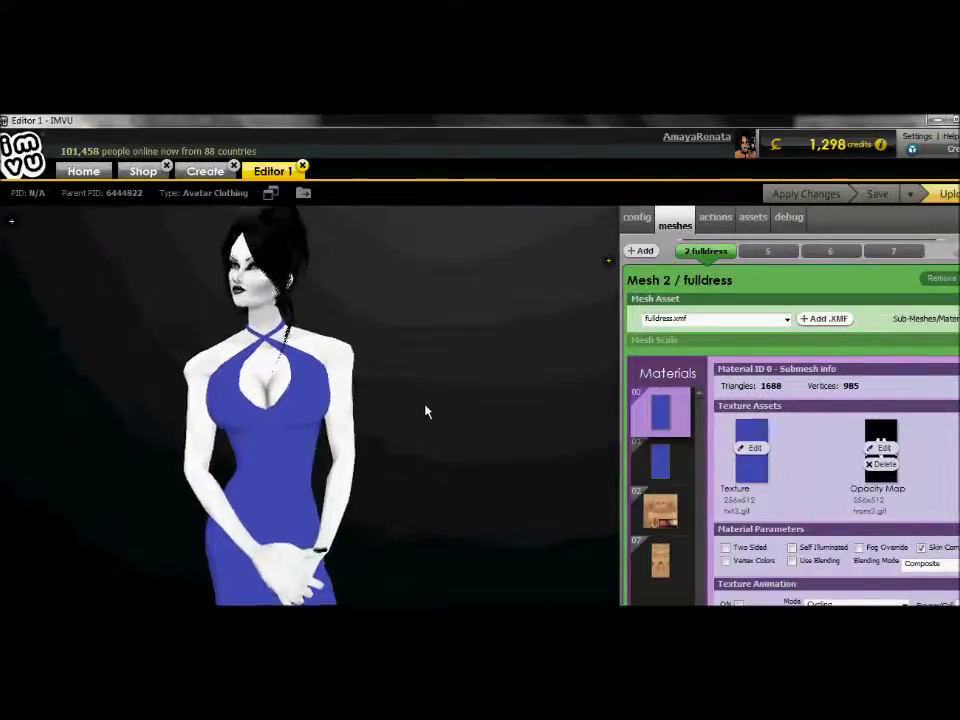
pyautogui.moveTo(402, 419); pyautogui.dragTo(425, 412)
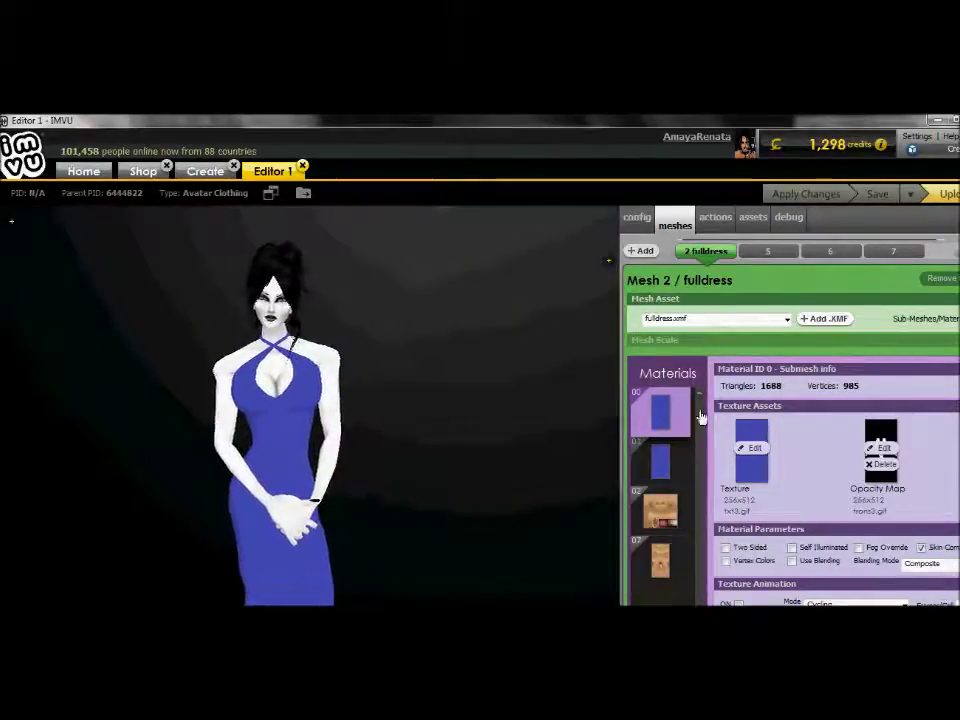
pyautogui.click(661, 461)
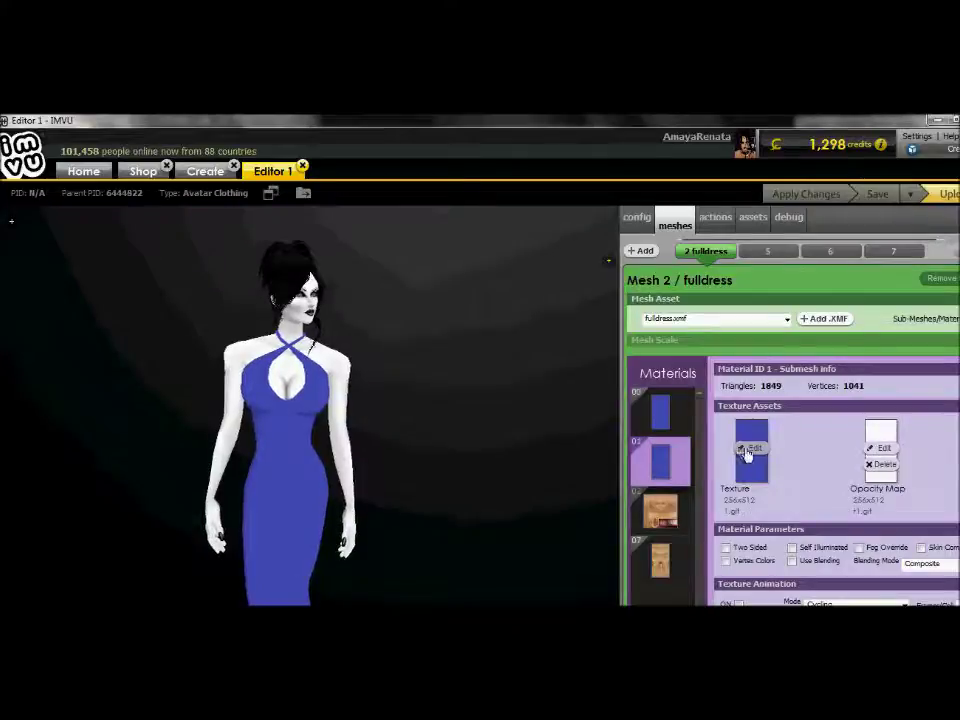
pyautogui.click(747, 449)
pyautogui.write('de')
pyautogui.press('Down')
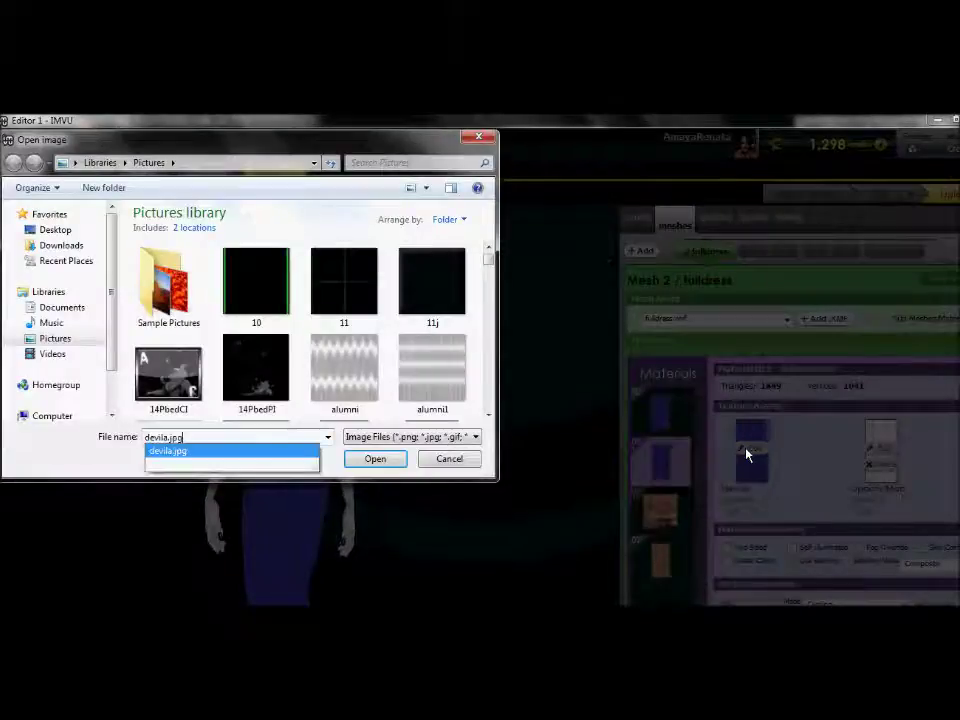
pyautogui.press('Return')
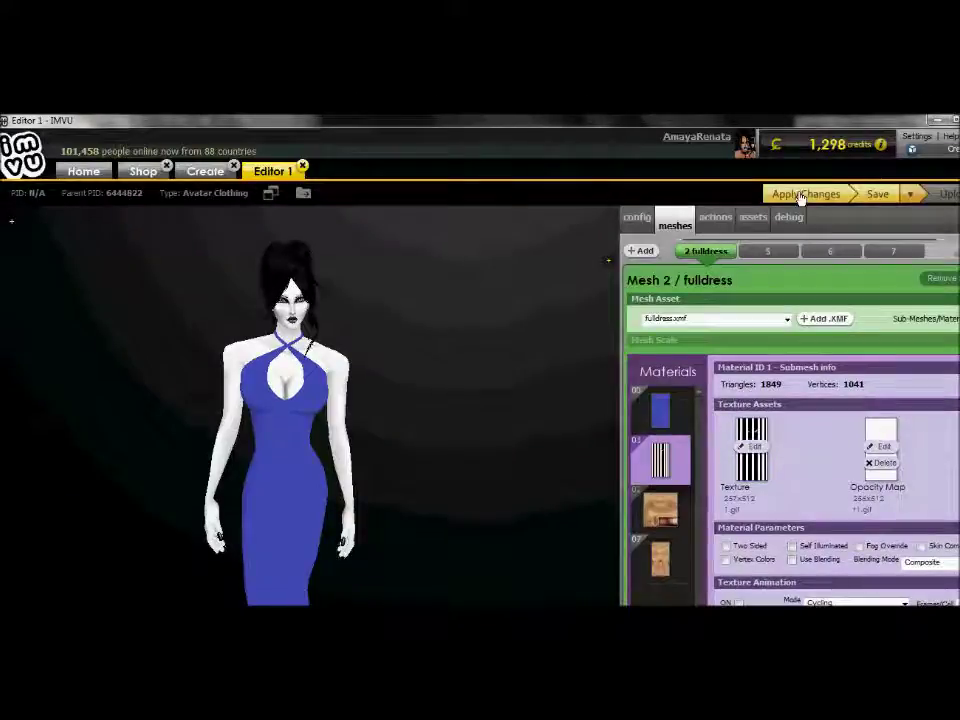
pyautogui.click(800, 195)
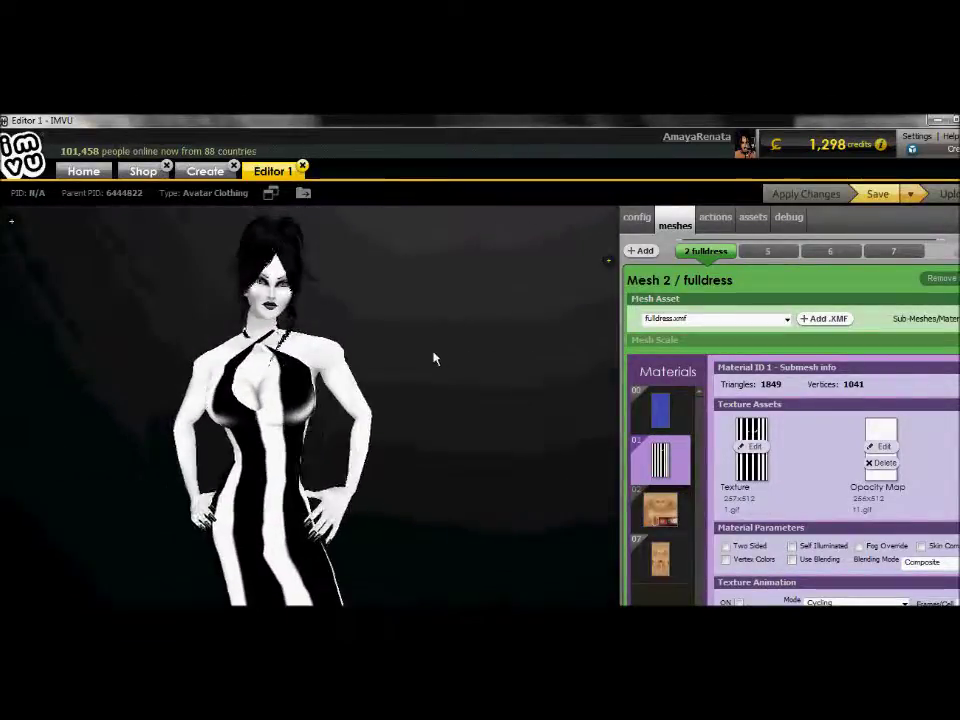
# Step: Inspect the striped dress and its bust highlights on the avatar from several angles and distances
pyautogui.moveTo(434, 358); pyautogui.dragTo(391, 363)
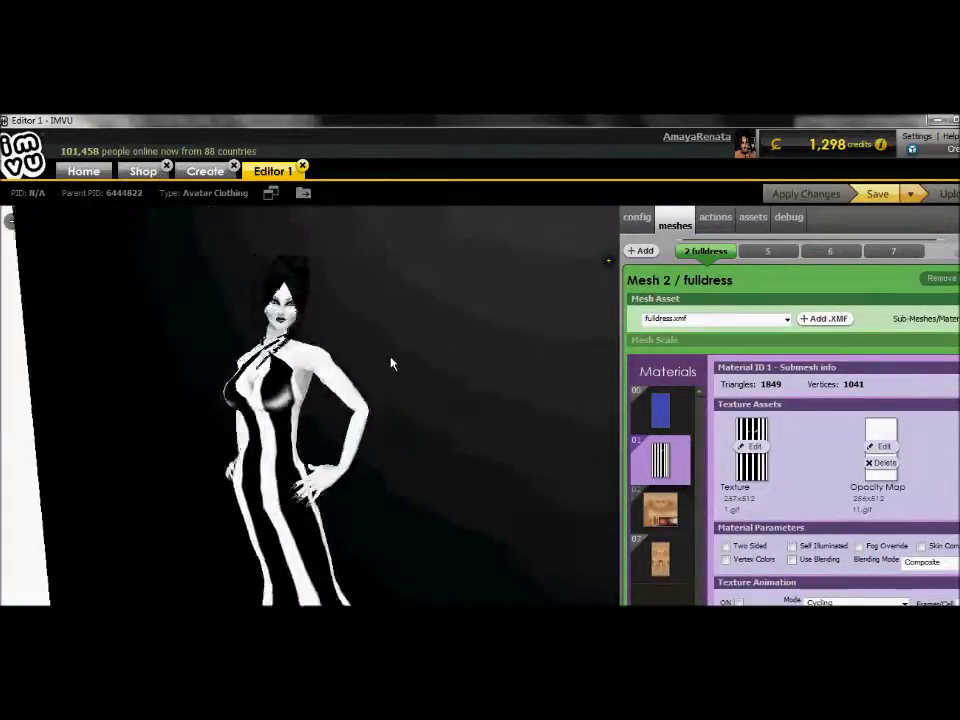
pyautogui.scroll(5, 450, 358)
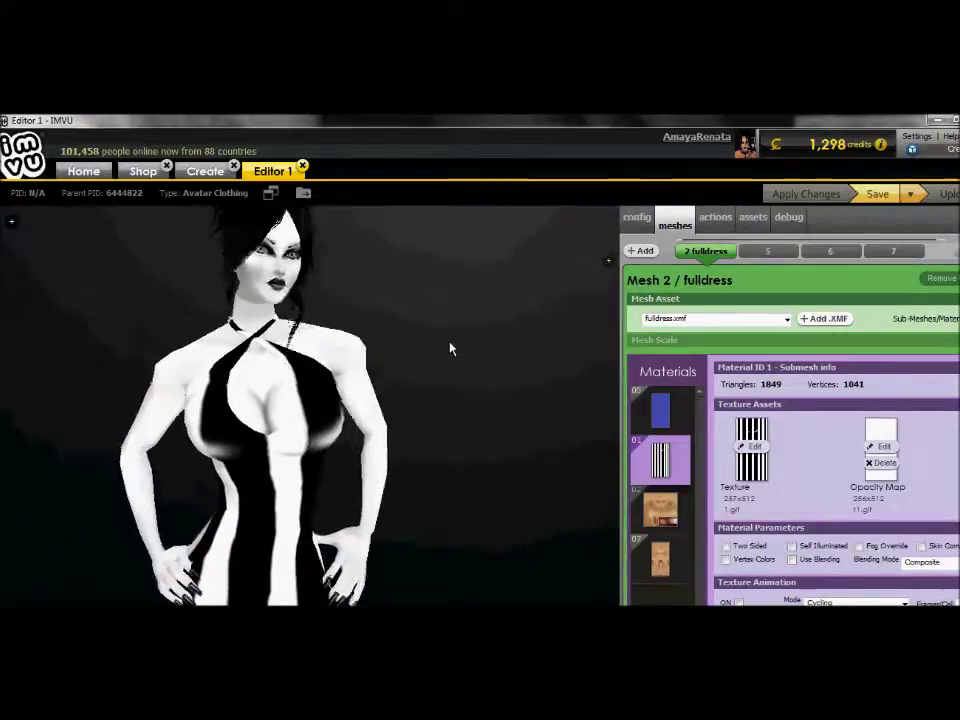
pyautogui.moveTo(450, 342)
pyautogui.mouseDown()
pyautogui.moveTo(381, 361)
pyautogui.moveTo(444, 353)
pyautogui.mouseUp()
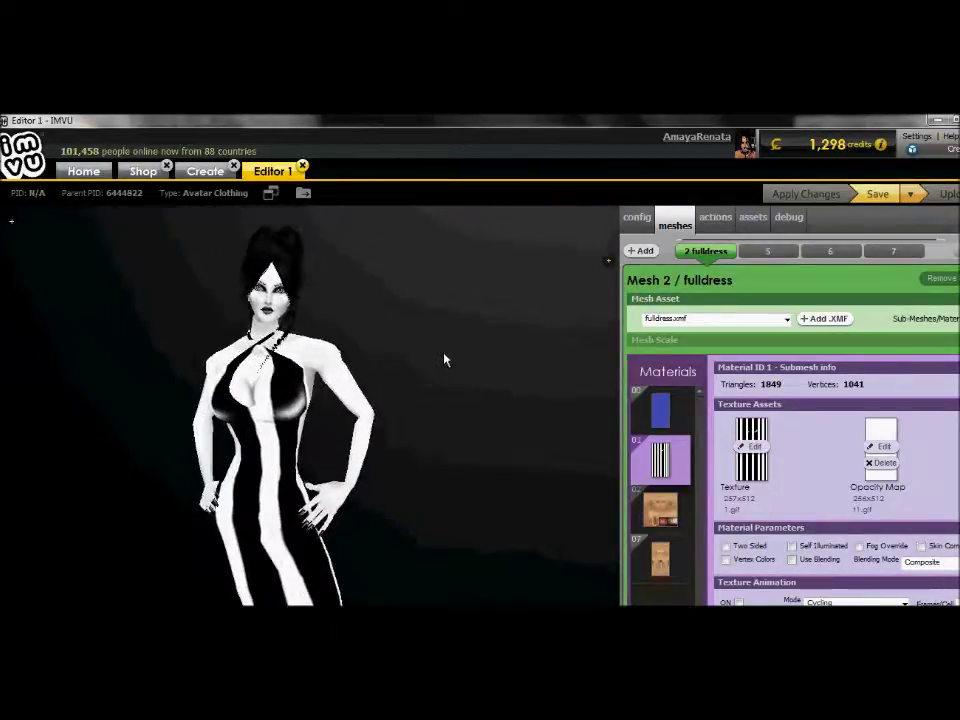
pyautogui.scroll(-3, 495, 369)
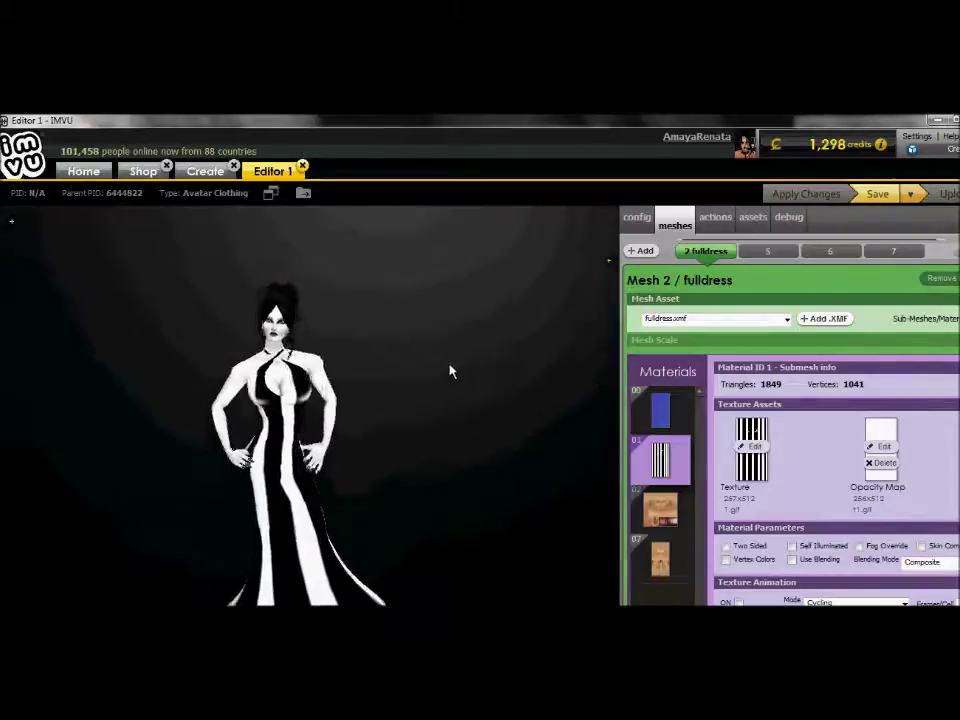
pyautogui.scroll(3, 410, 360)
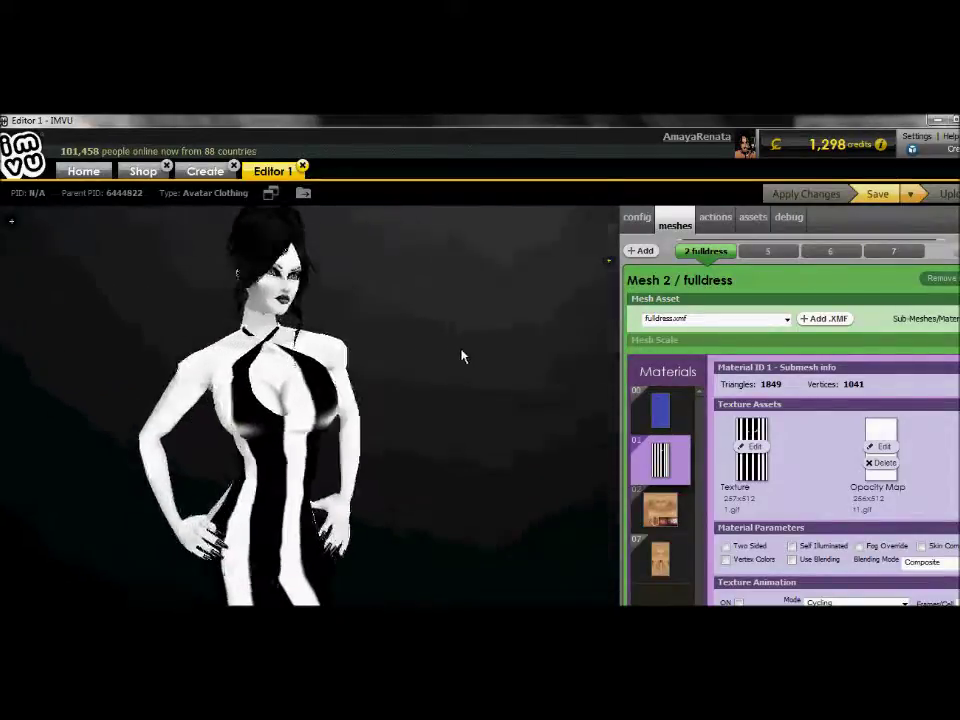
pyautogui.moveTo(463, 356)
pyautogui.mouseDown()
pyautogui.moveTo(456, 364)
pyautogui.moveTo(195, 364)
pyautogui.moveTo(467, 377)
pyautogui.mouseUp()
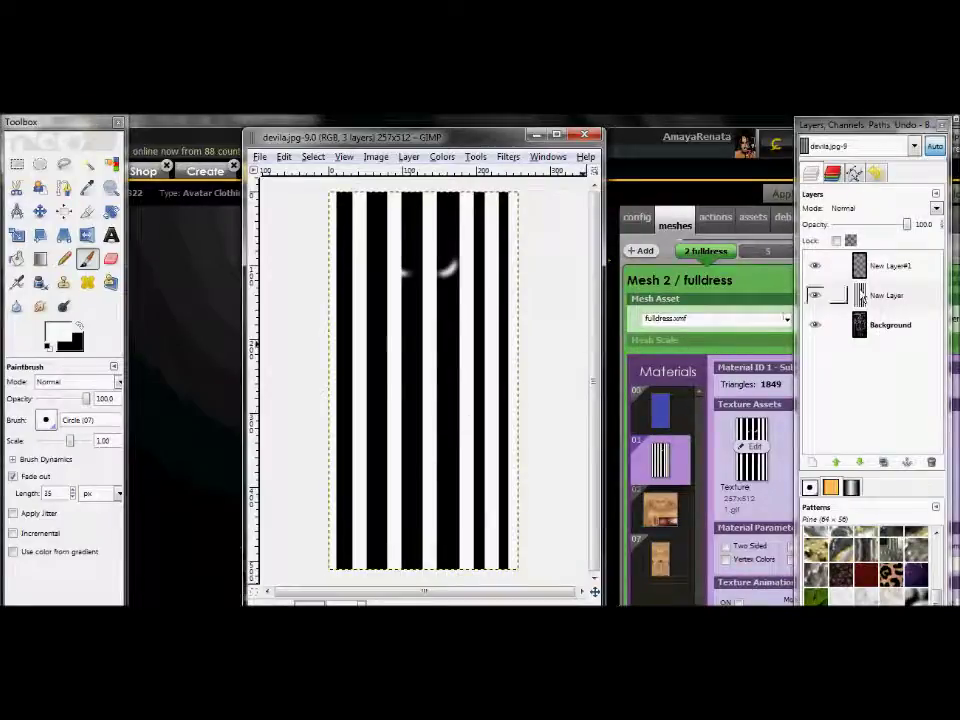
# Step: Lower the striped layer's opacity to about 69 so the wireframe shows through, and add a new layer above the bust highlight layer
pyautogui.moveTo(905, 225); pyautogui.dragTo(885, 227)
pyautogui.click(880, 268)
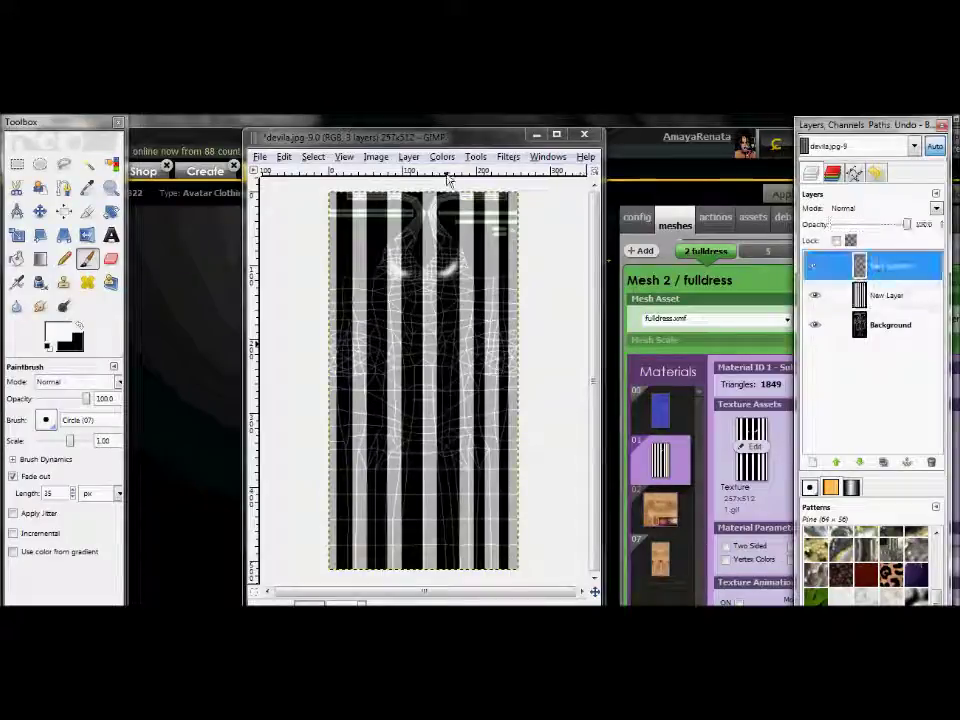
pyautogui.click(409, 157)
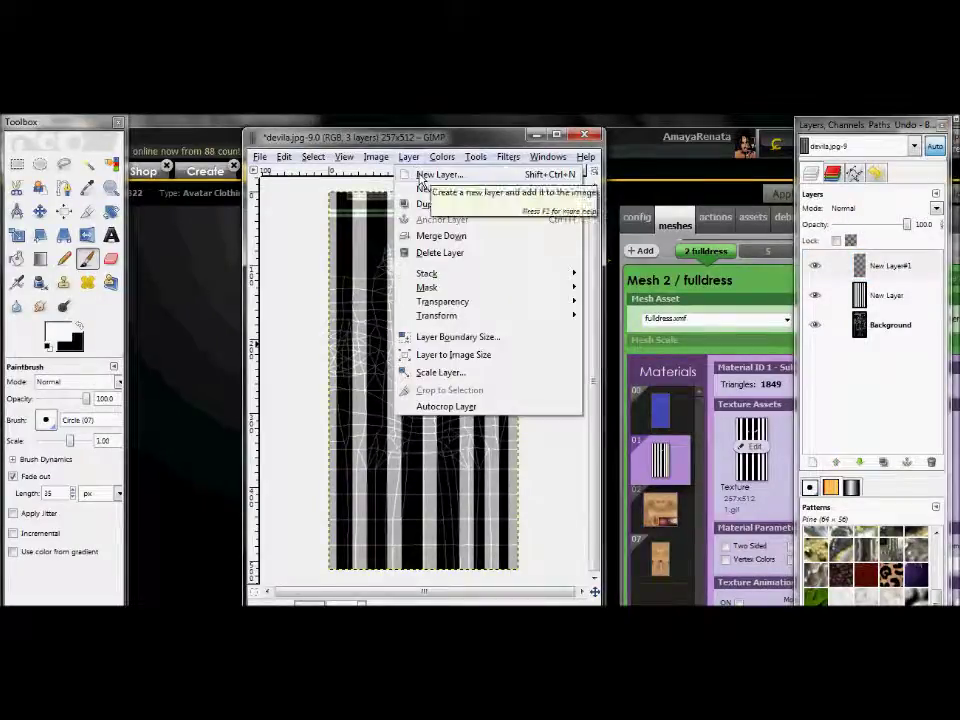
pyautogui.click(482, 137)
pyautogui.click(896, 264)
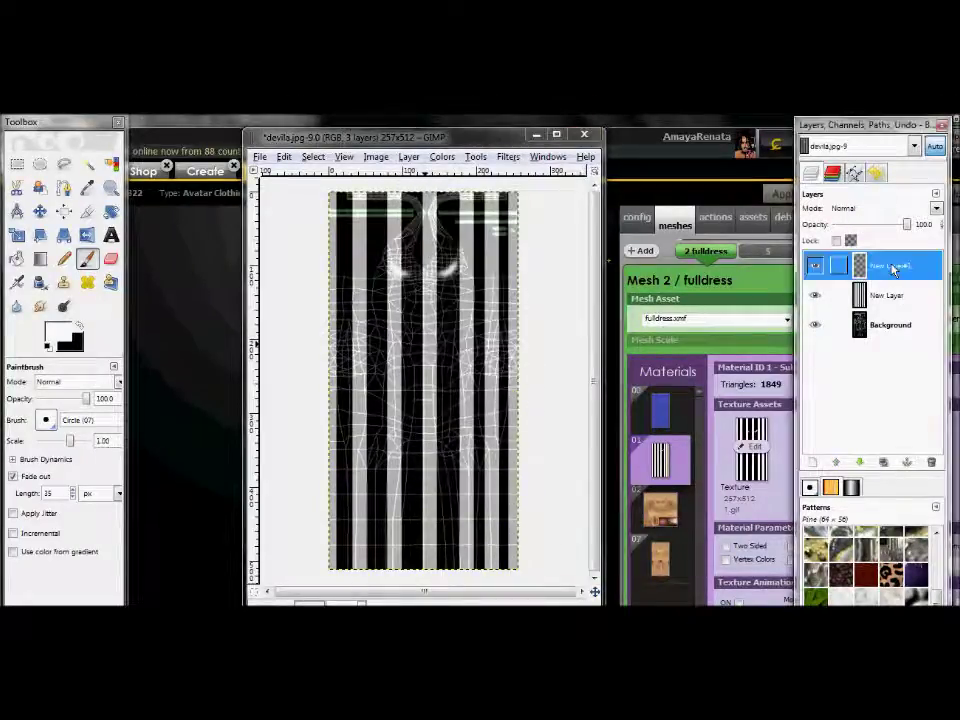
pyautogui.click(409, 157)
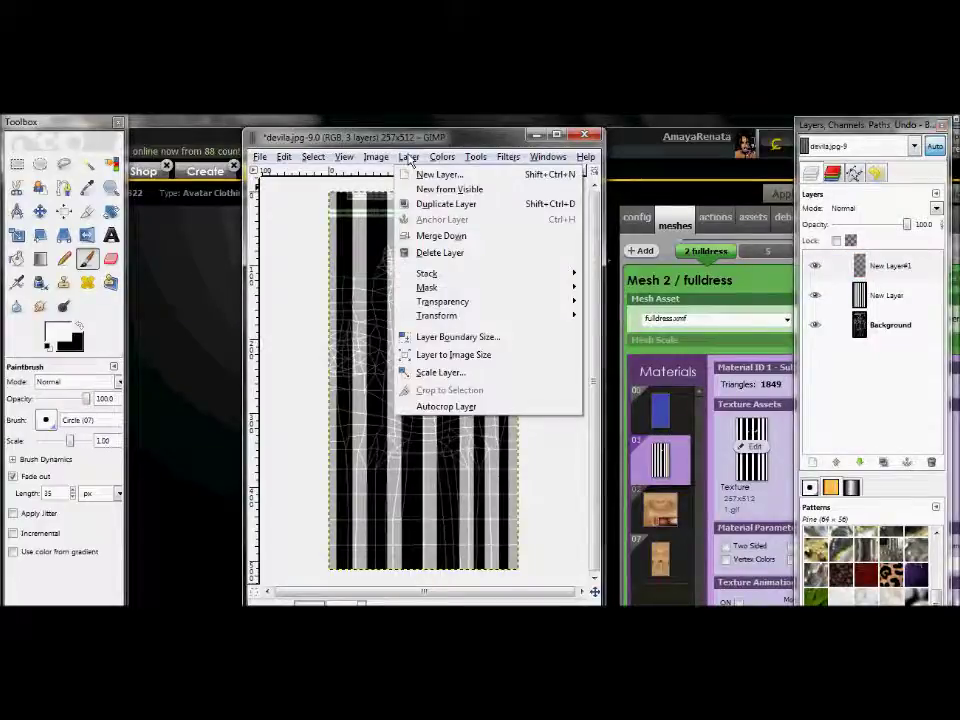
pyautogui.click(426, 176)
pyautogui.click(165, 405)
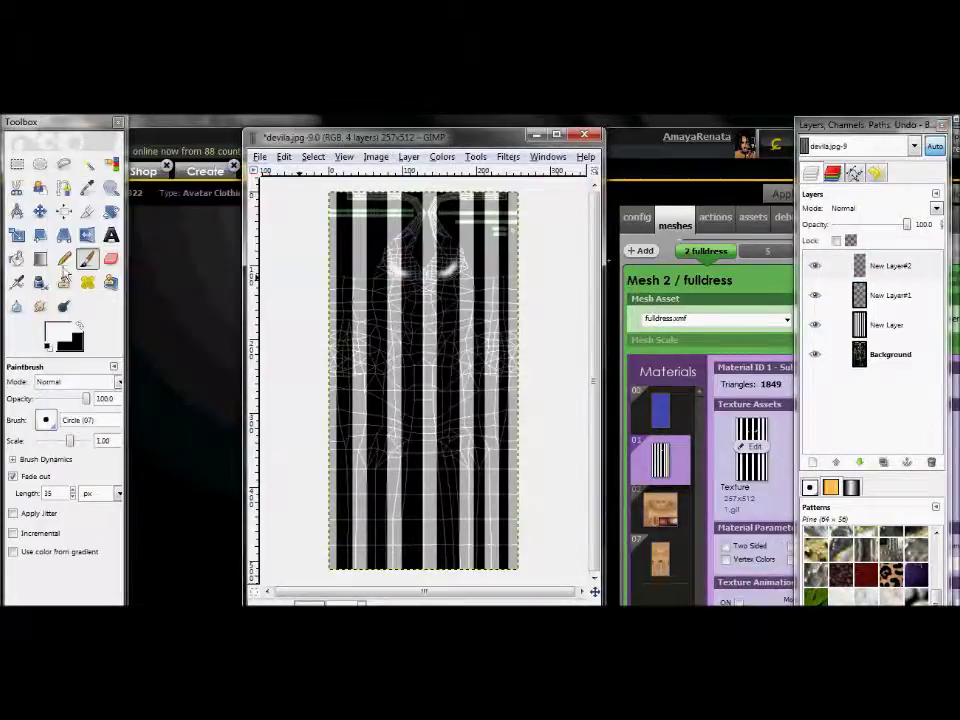
# Step: Select a band about 283 by 35 px across the top of the image, fill it with black, and clear the selection
pyautogui.click(17, 165)
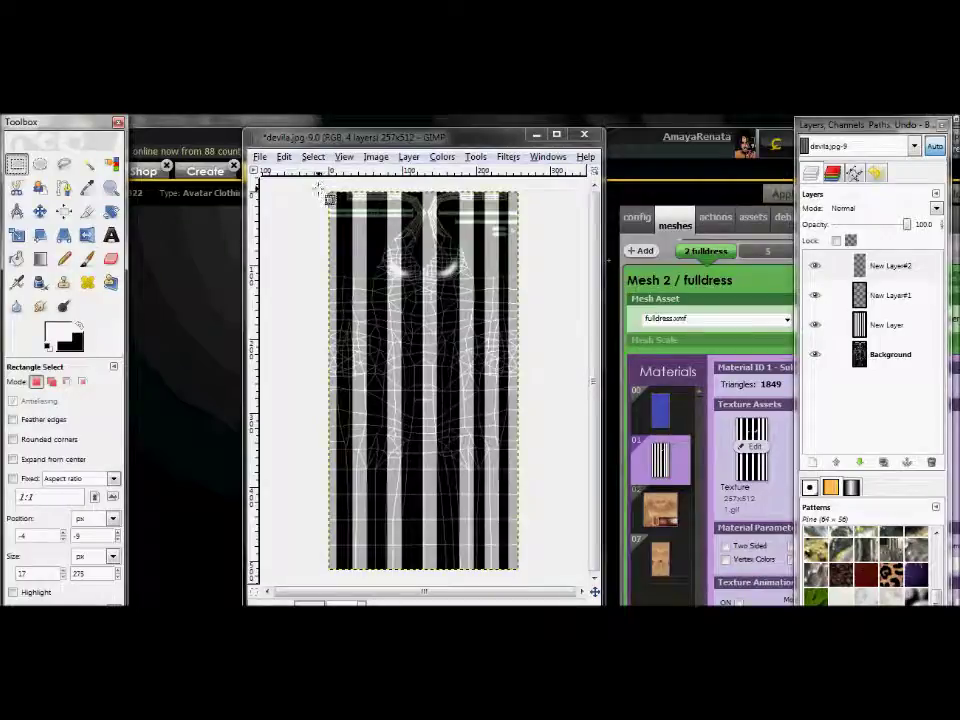
pyautogui.moveTo(318, 190); pyautogui.dragTo(538, 225)
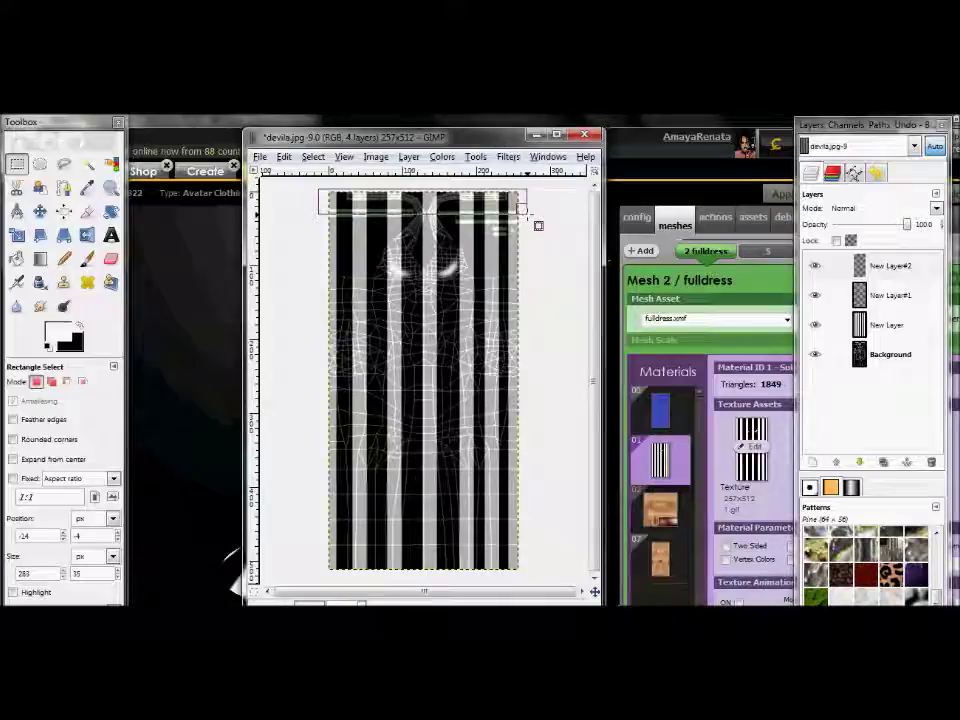
pyautogui.click(284, 157)
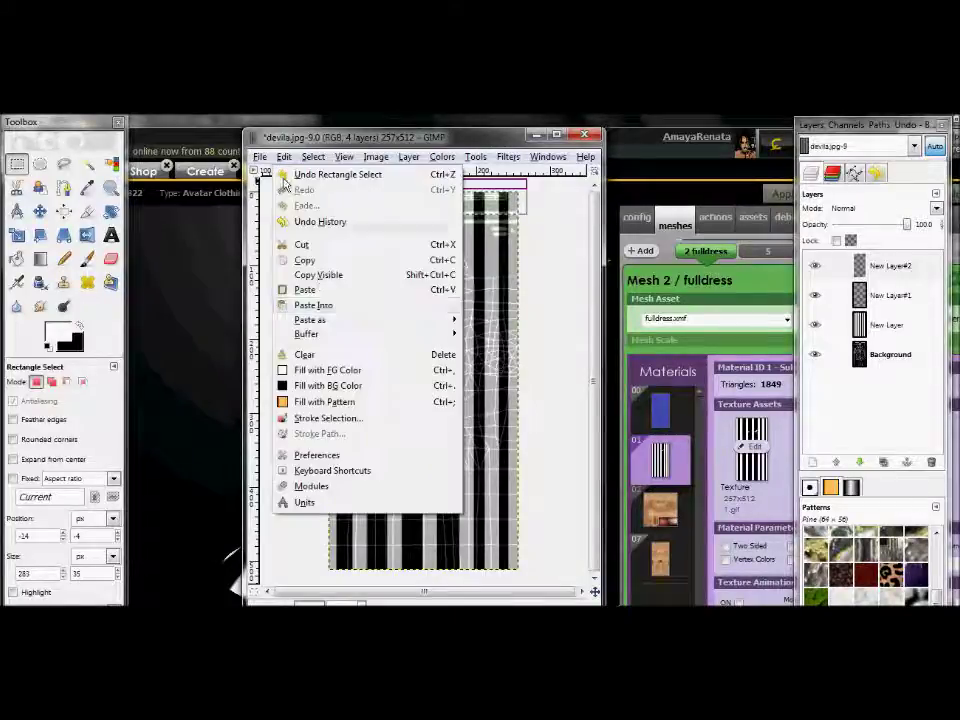
pyautogui.click(310, 387)
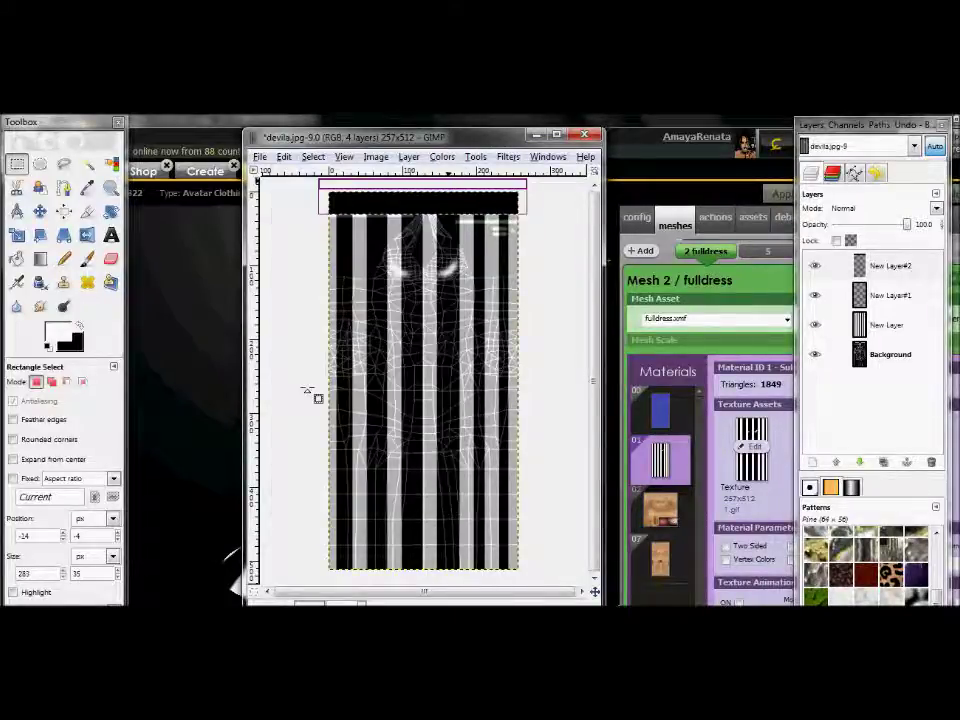
pyautogui.click(313, 157)
pyautogui.click(327, 191)
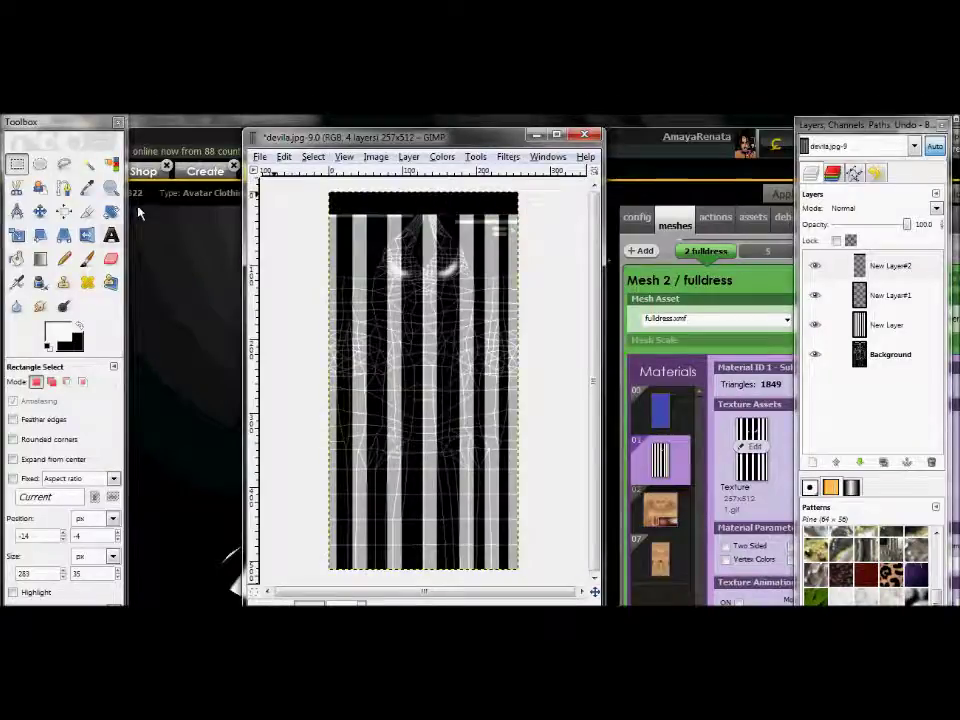
# Step: Paint black over the stripe ends just below the top band using the Paintbrush with the Circle (19) brush and fade out disabled
pyautogui.click(87, 259)
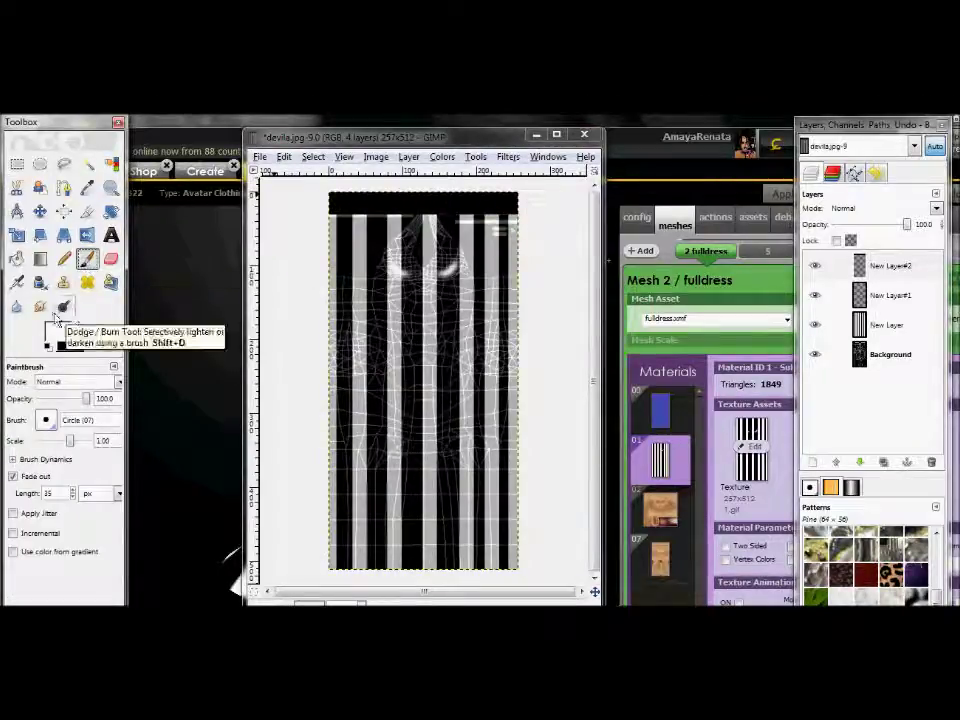
pyautogui.click(80, 331)
pyautogui.click(48, 419)
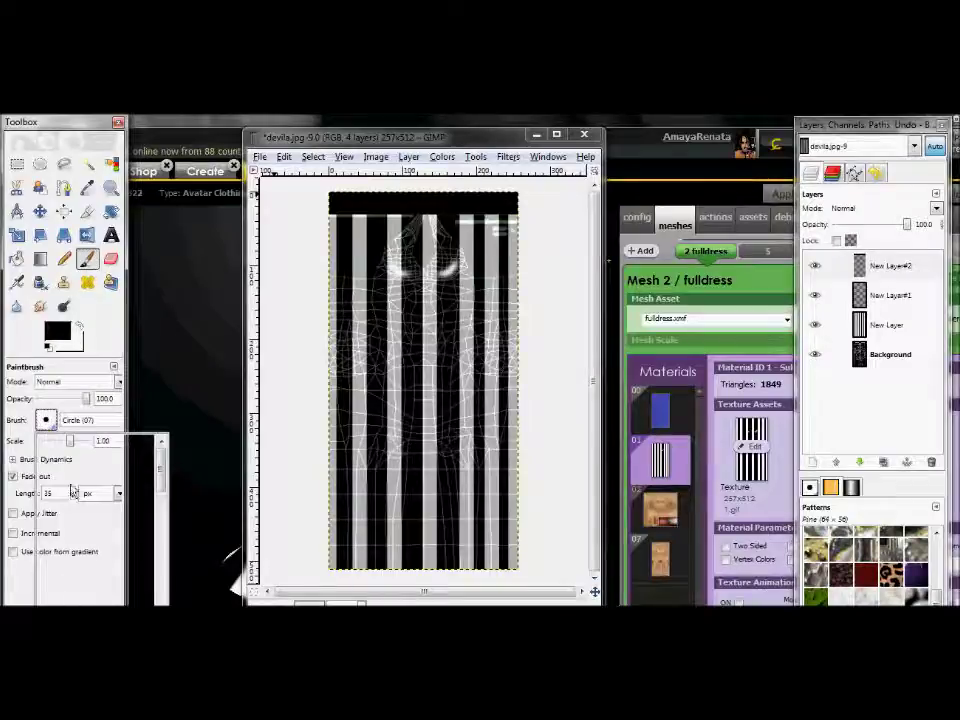
pyautogui.moveTo(160, 480); pyautogui.dragTo(159, 497)
pyautogui.click(101, 572)
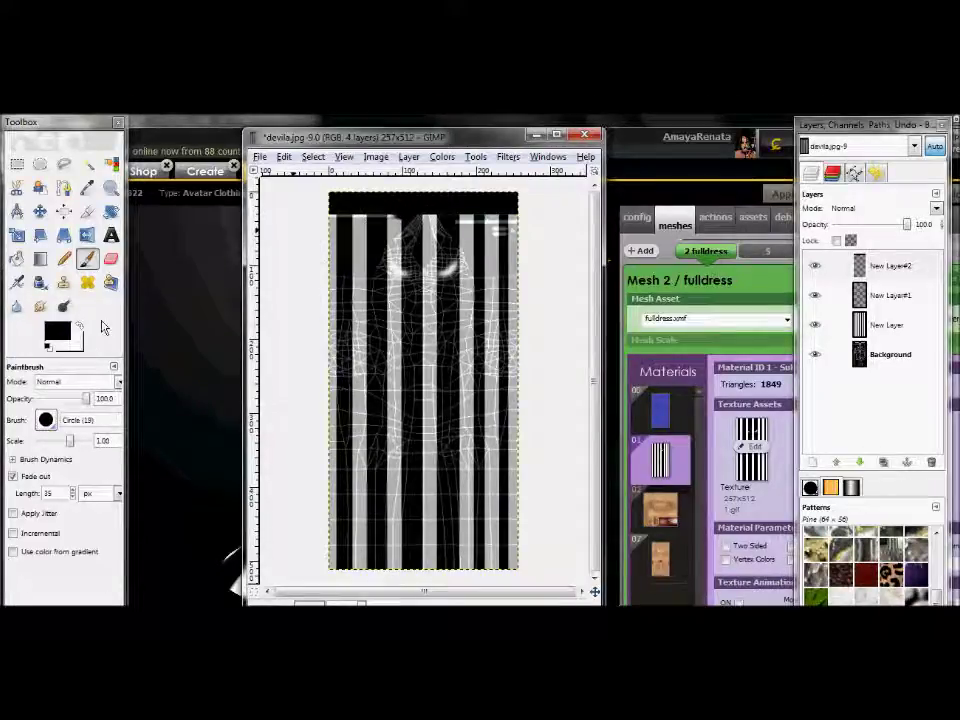
pyautogui.click(13, 476)
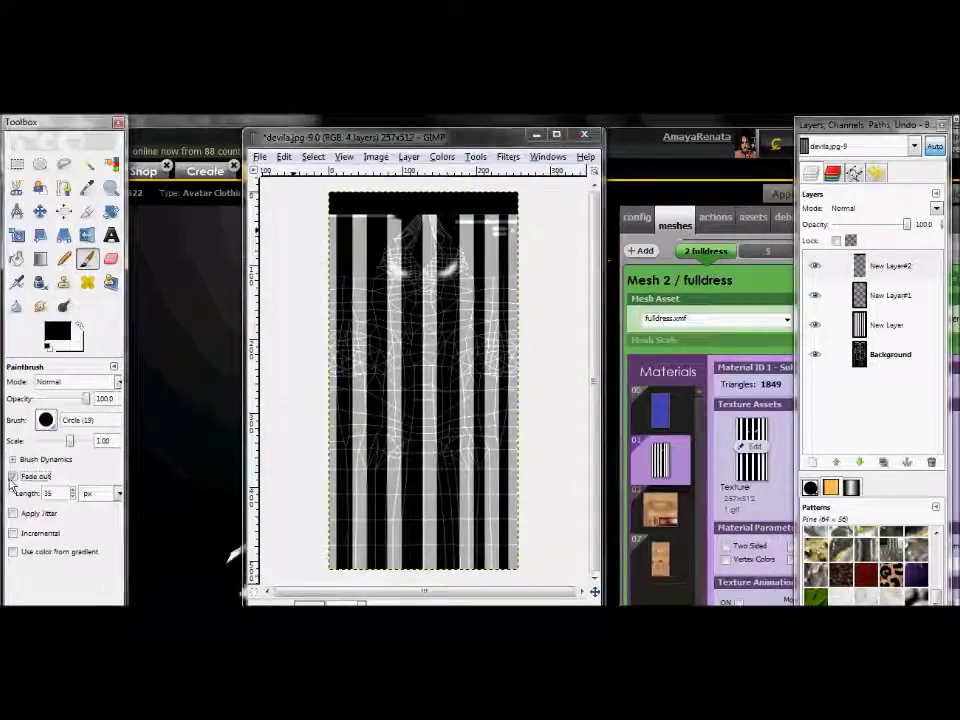
pyautogui.click(408, 215)
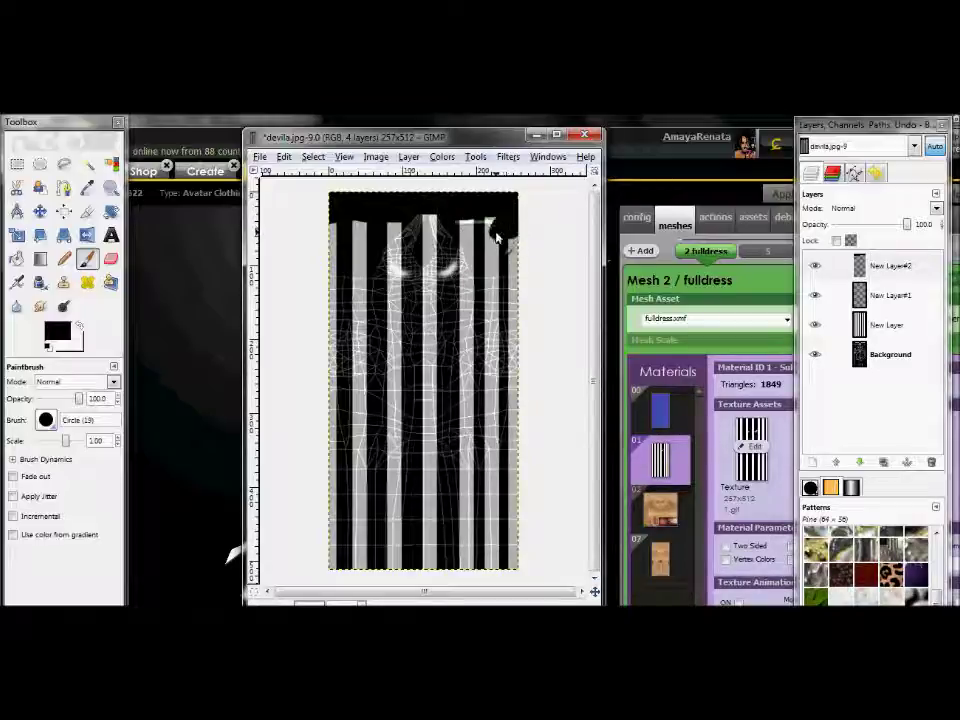
pyautogui.moveTo(491, 222); pyautogui.dragTo(472, 223)
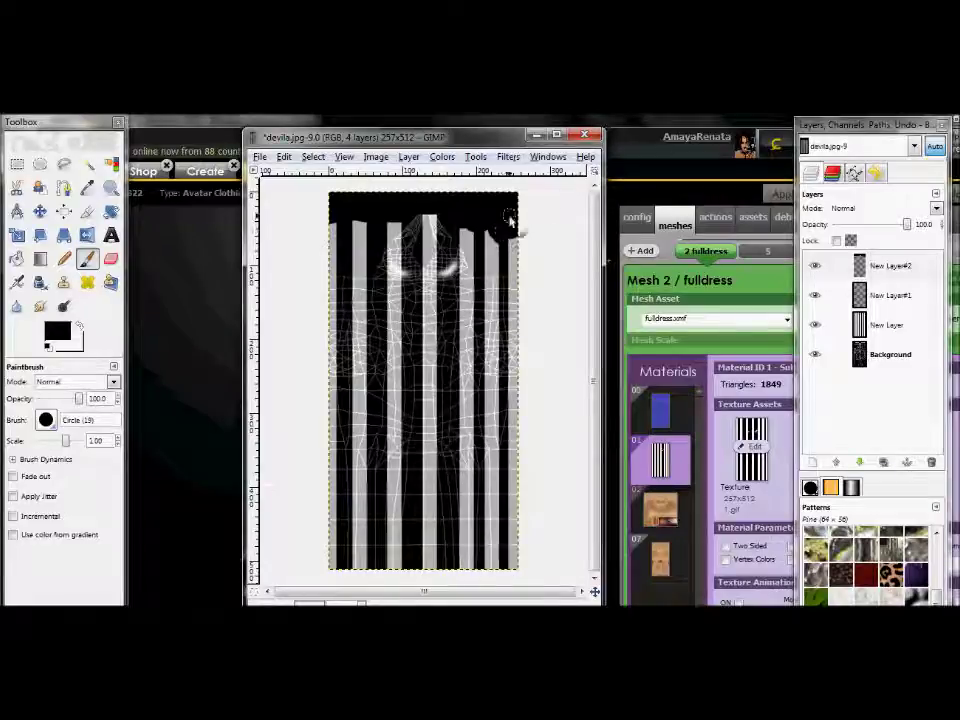
# Step: Set the striped layer's opacity back to 100 and save the image in Pictures as devila1.jpg
pyautogui.click(885, 322)
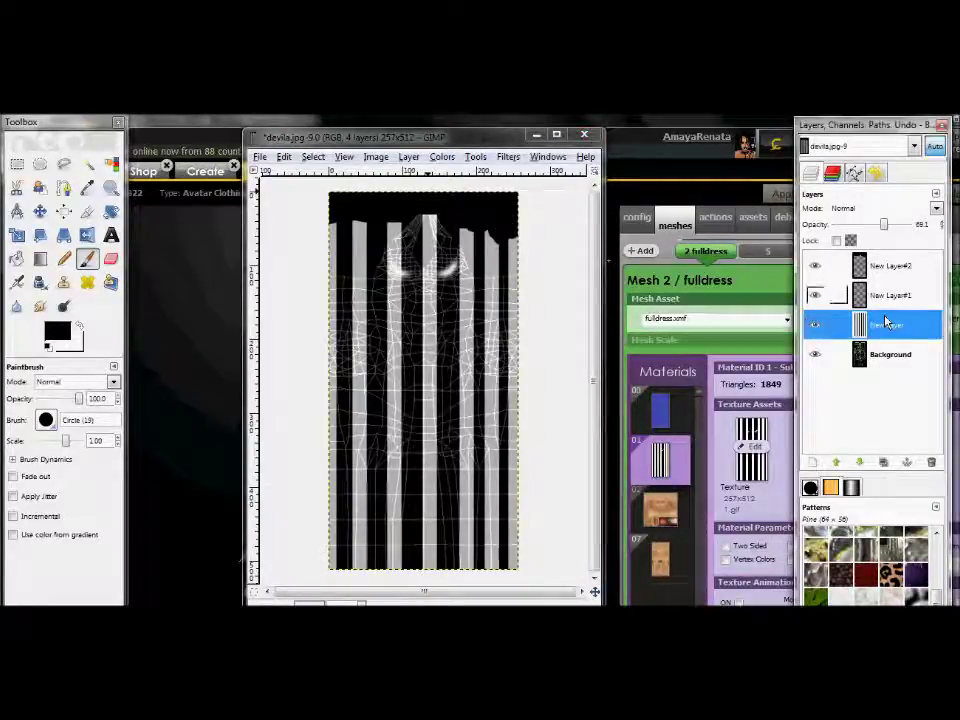
pyautogui.moveTo(880, 237); pyautogui.dragTo(925, 241)
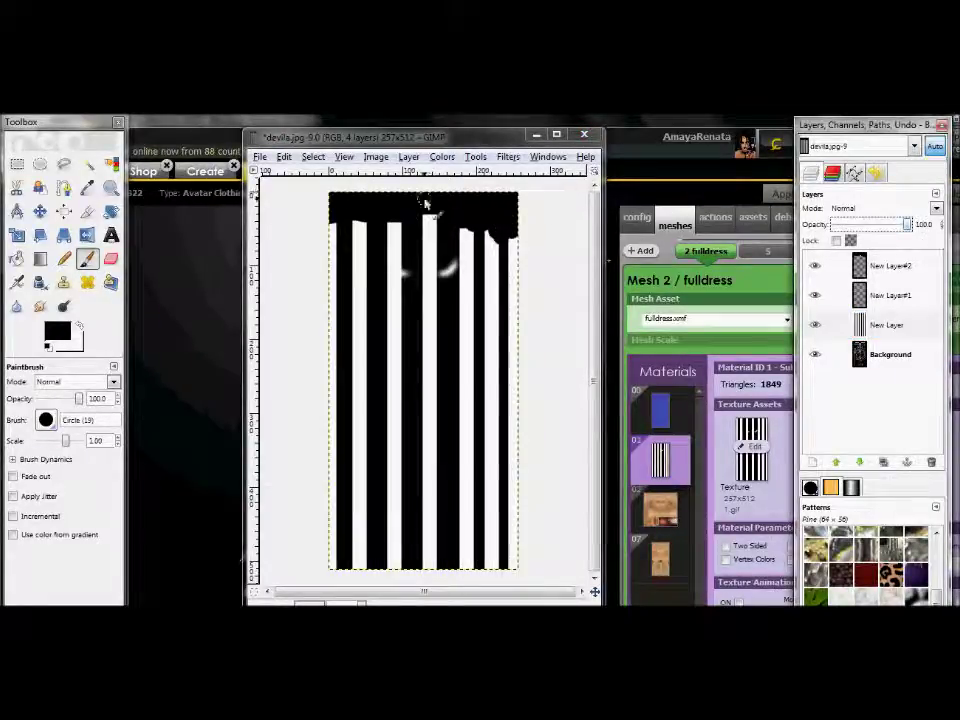
pyautogui.click(259, 157)
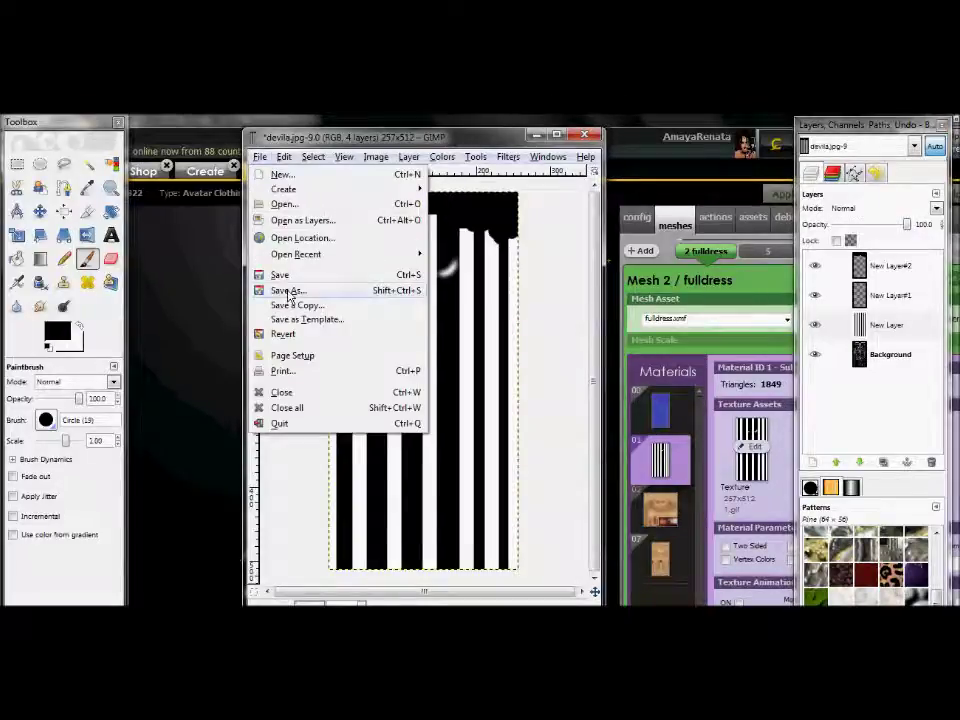
pyautogui.click(288, 292)
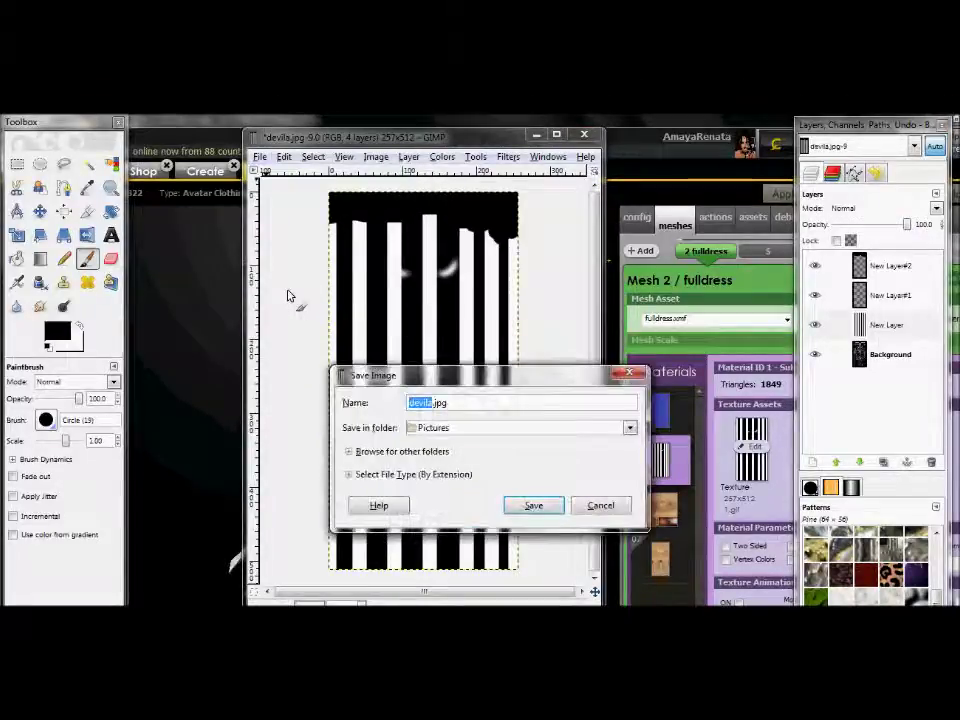
pyautogui.press('Right')
pyautogui.write('1')
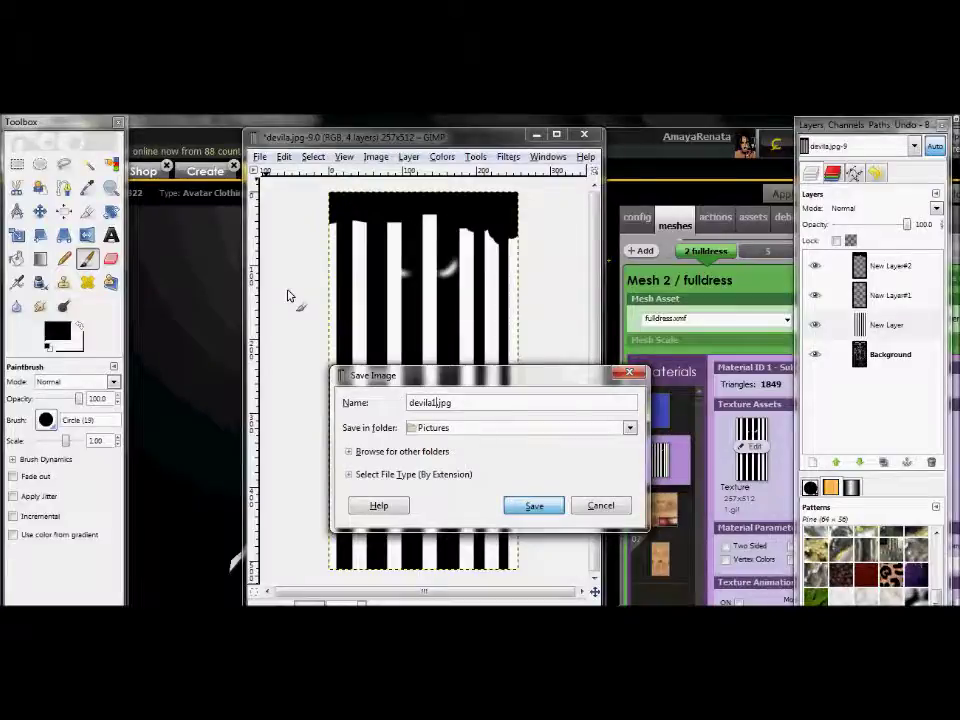
pyautogui.press('Return')
pyautogui.press('Return')
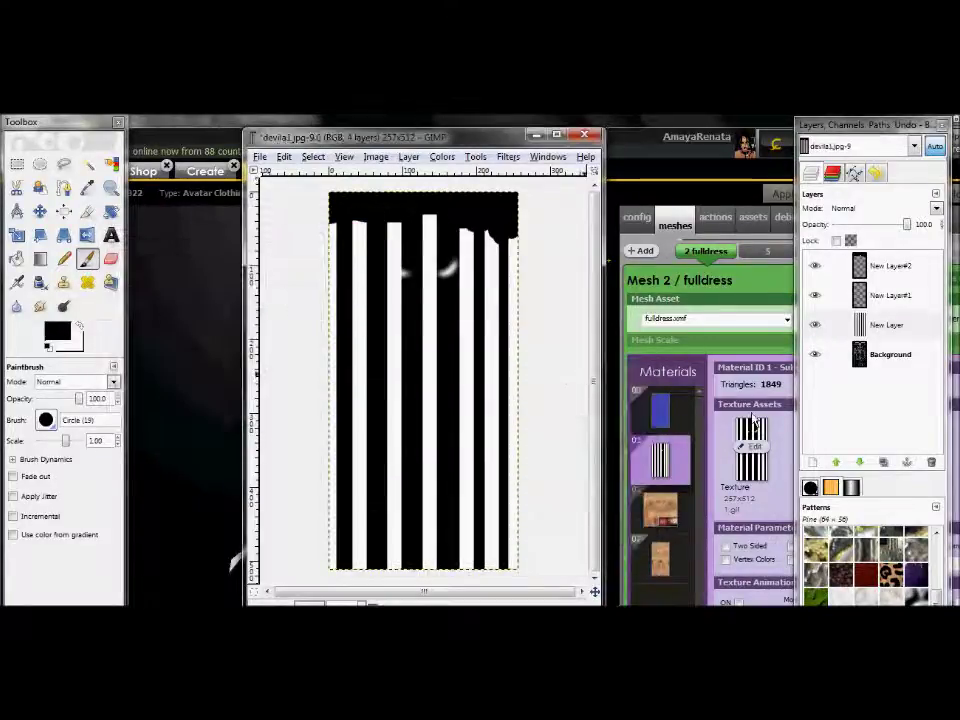
# Step: Switch to the IMVU editor, load devila1.jpg as the texture of the fulldress mesh's material 01, and apply the changes
pyautogui.click(760, 449)
pyautogui.write('devi')
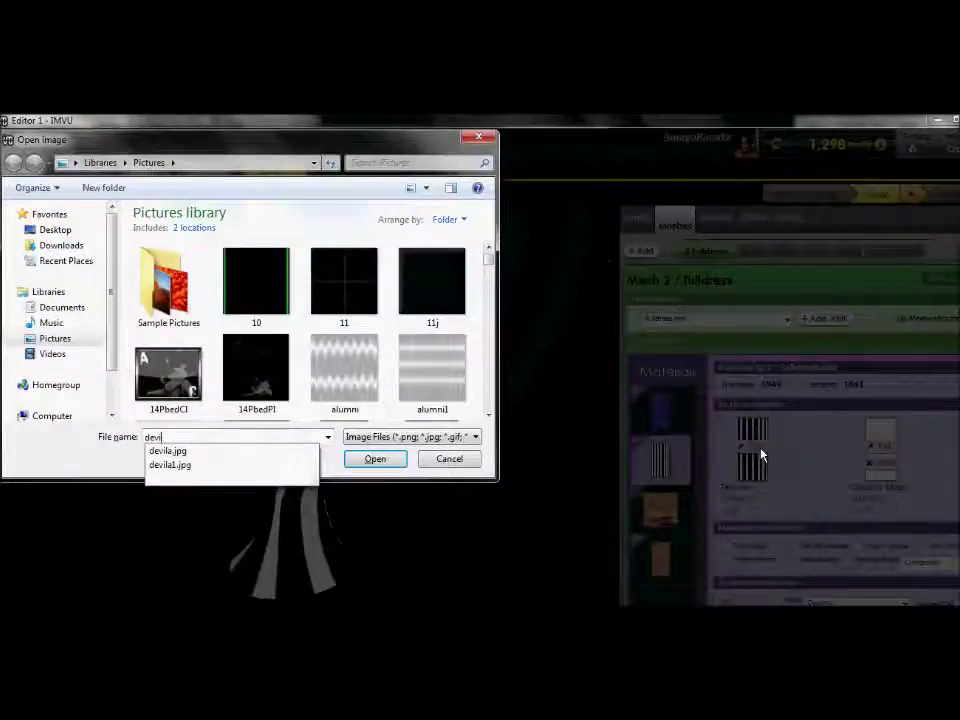
pyautogui.press('Down')
pyautogui.press('Down')
pyautogui.press('Return')
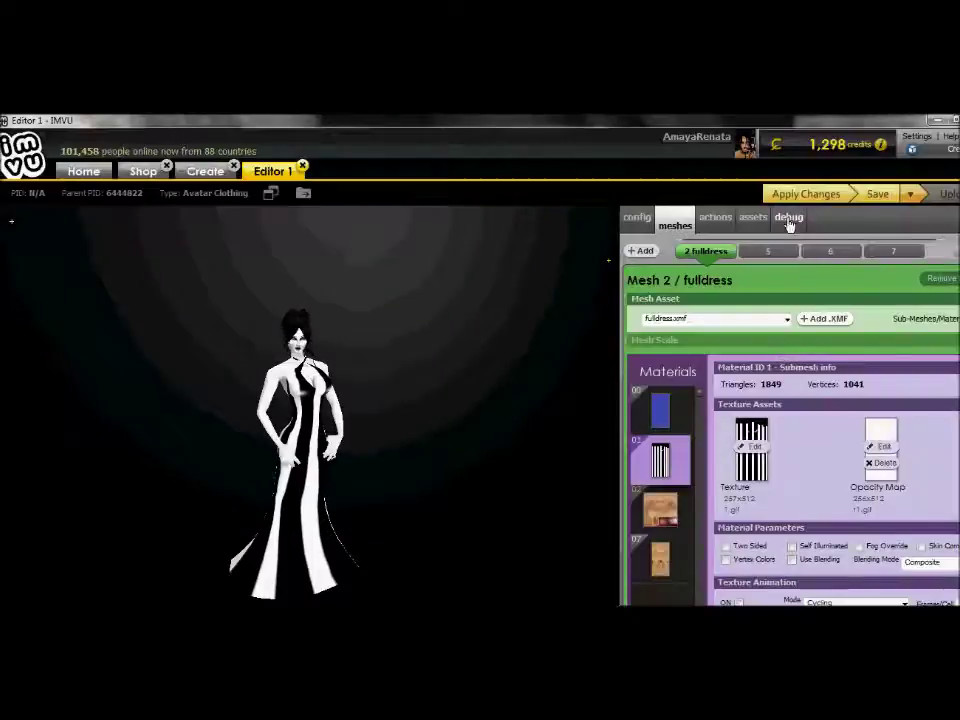
pyautogui.click(791, 201)
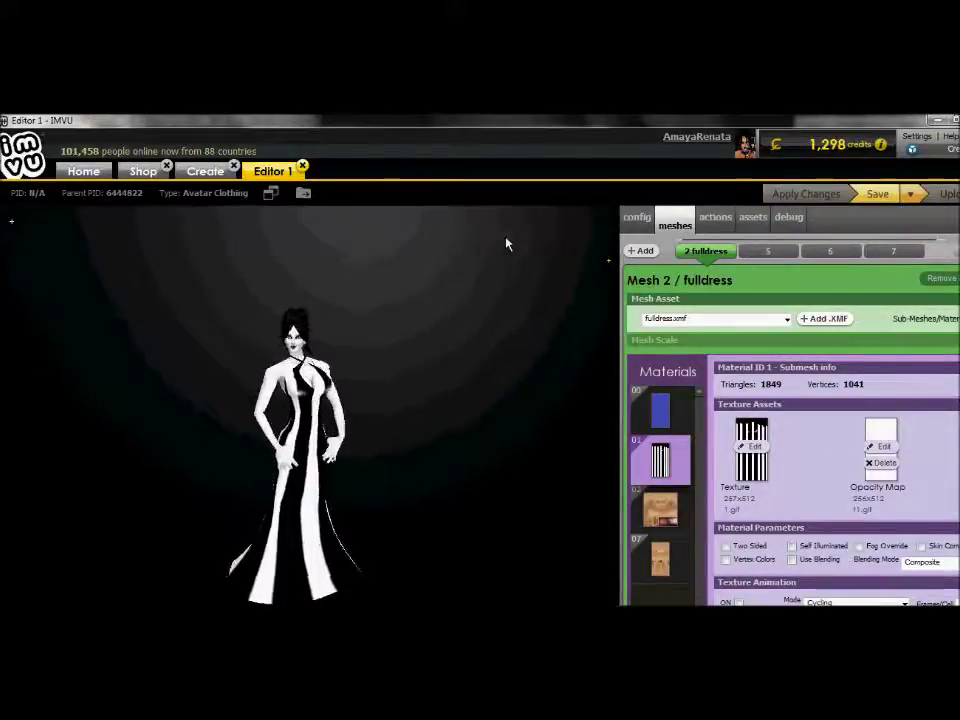
# Step: Inspect the dress's black halter straps and top edge on the avatar from the front, side and back
pyautogui.scroll(5, 508, 244)
pyautogui.moveTo(426, 199); pyautogui.dragTo(482, 247)
pyautogui.scroll(6, 482, 247)
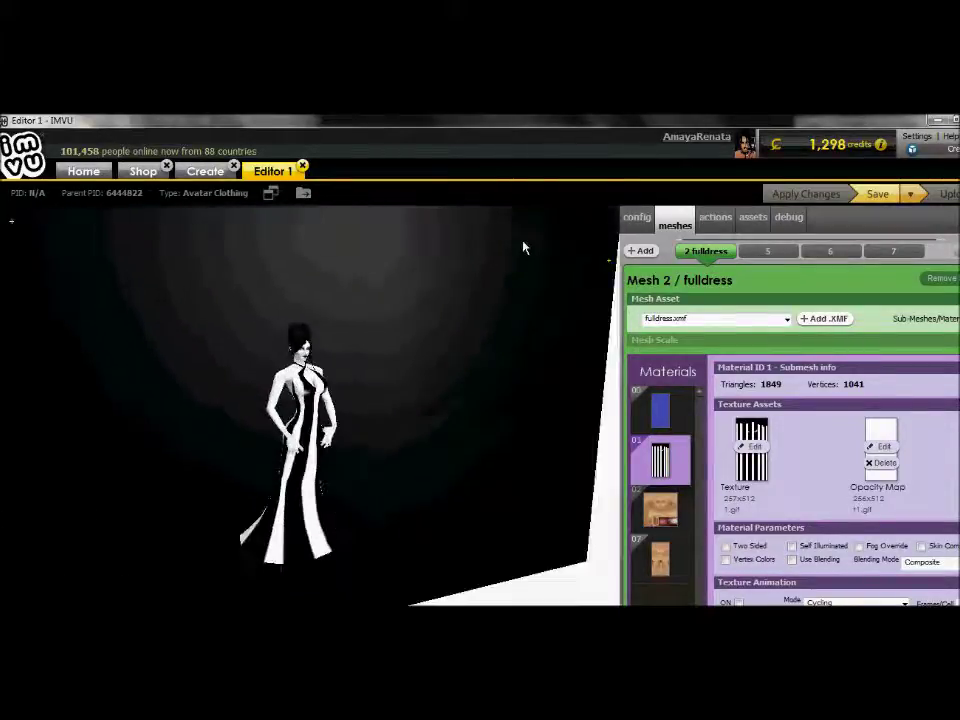
pyautogui.moveTo(447, 218); pyautogui.dragTo(439, 319)
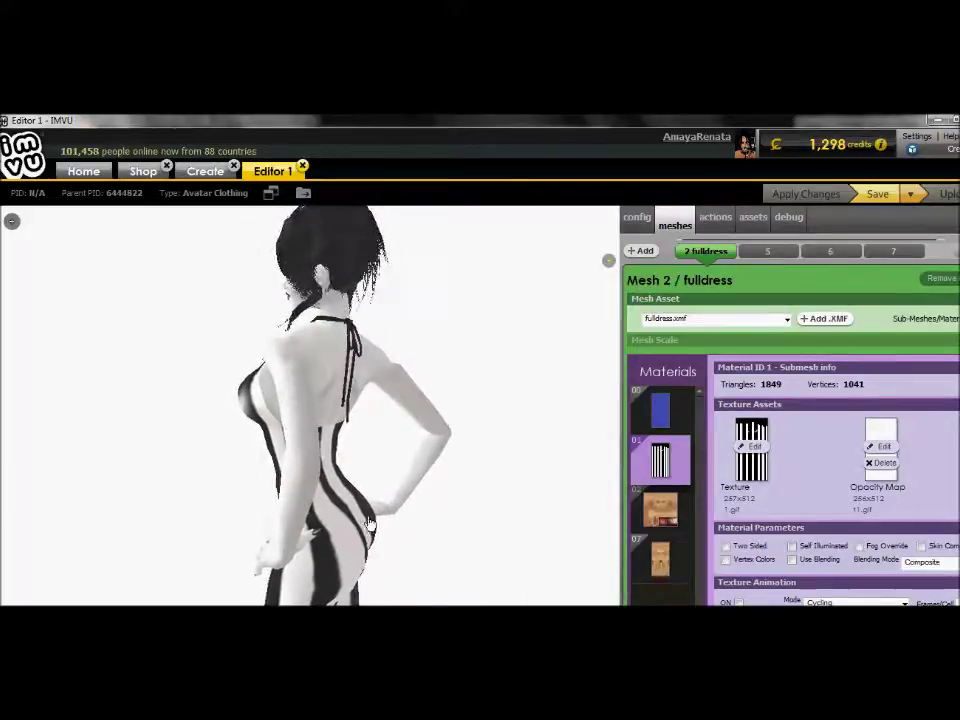
pyautogui.moveTo(484, 364); pyautogui.dragTo(684, 378)
pyautogui.moveTo(404, 352); pyautogui.dragTo(386, 362)
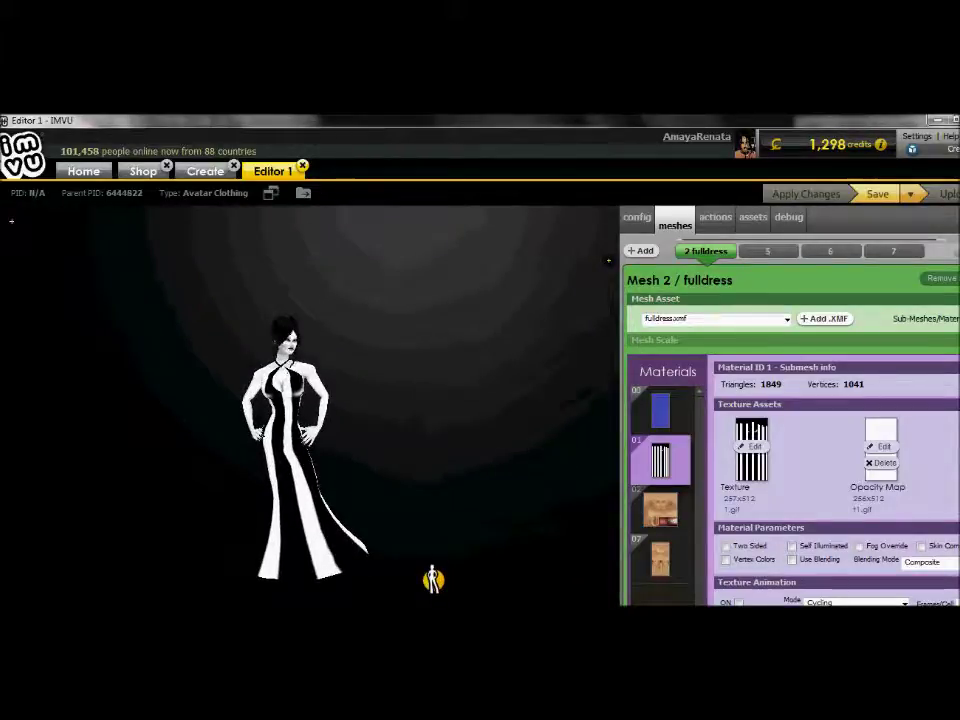
# Step: Switch back to GIMP, lower the striped layer's opacity to reveal the wireframe, and add a new layer above the black strap layer
pyautogui.hotkey('alt', 'Tab')
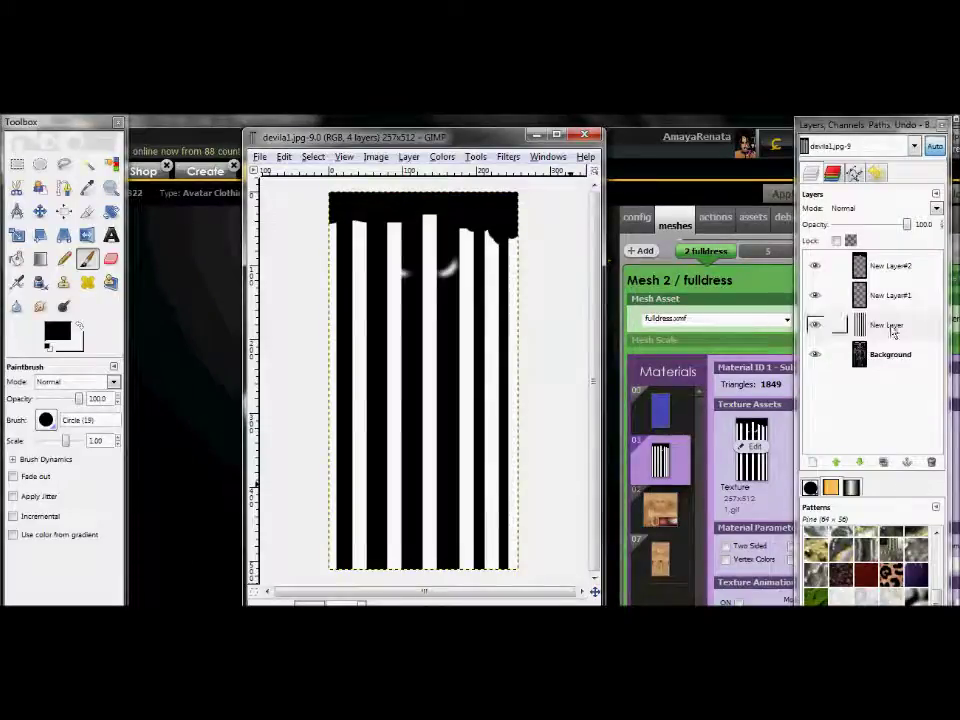
pyautogui.click(890, 326)
pyautogui.moveTo(907, 232); pyautogui.dragTo(875, 227)
pyautogui.click(878, 265)
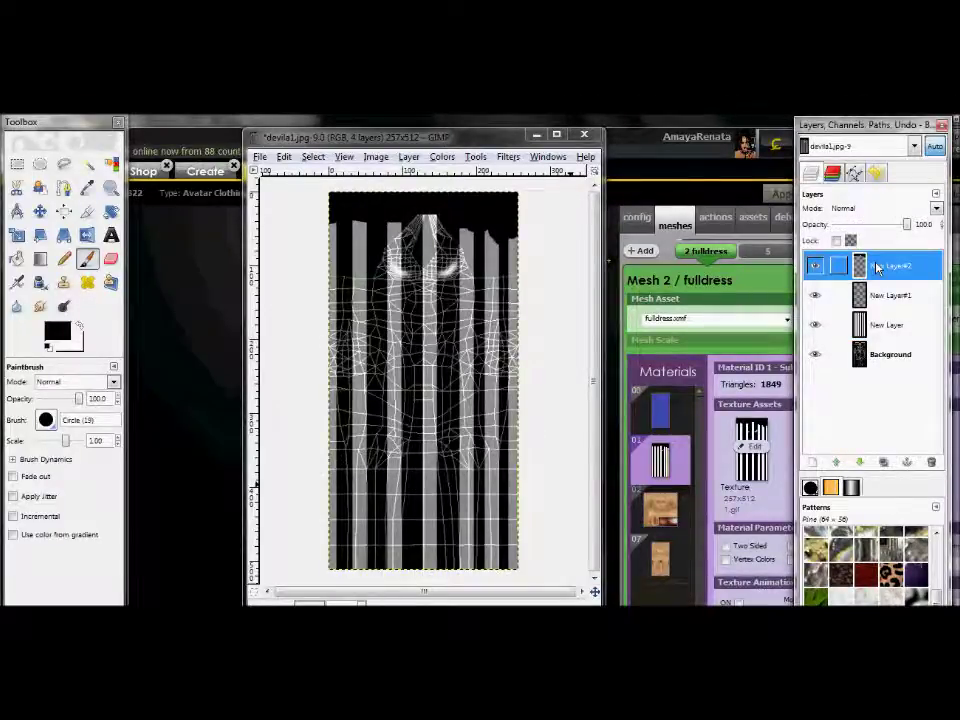
pyautogui.click(405, 163)
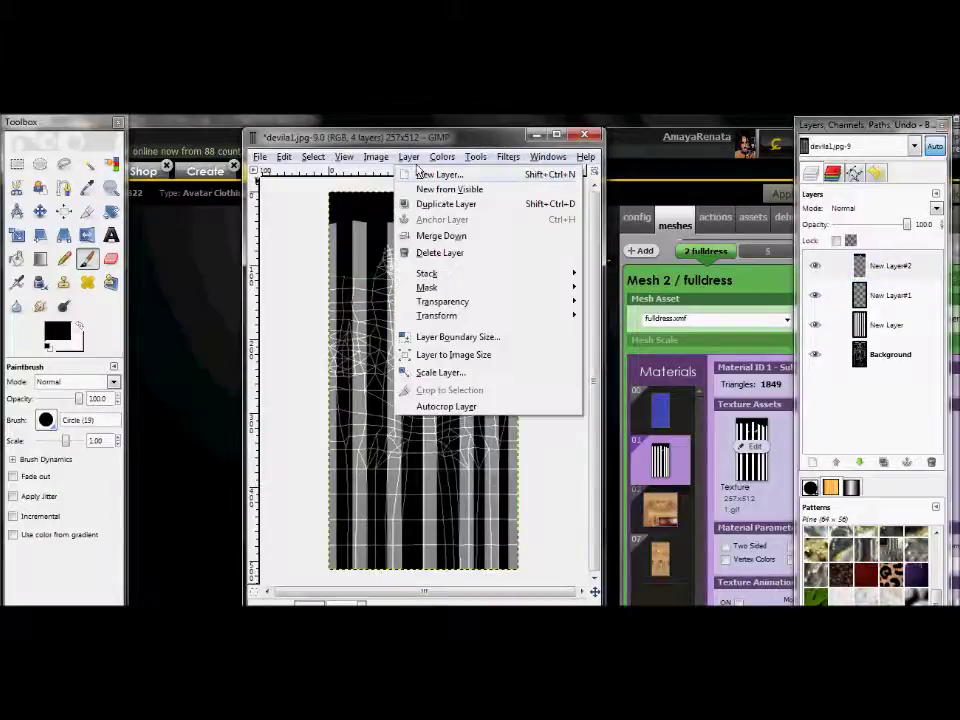
pyautogui.click(420, 174)
pyautogui.click(241, 477)
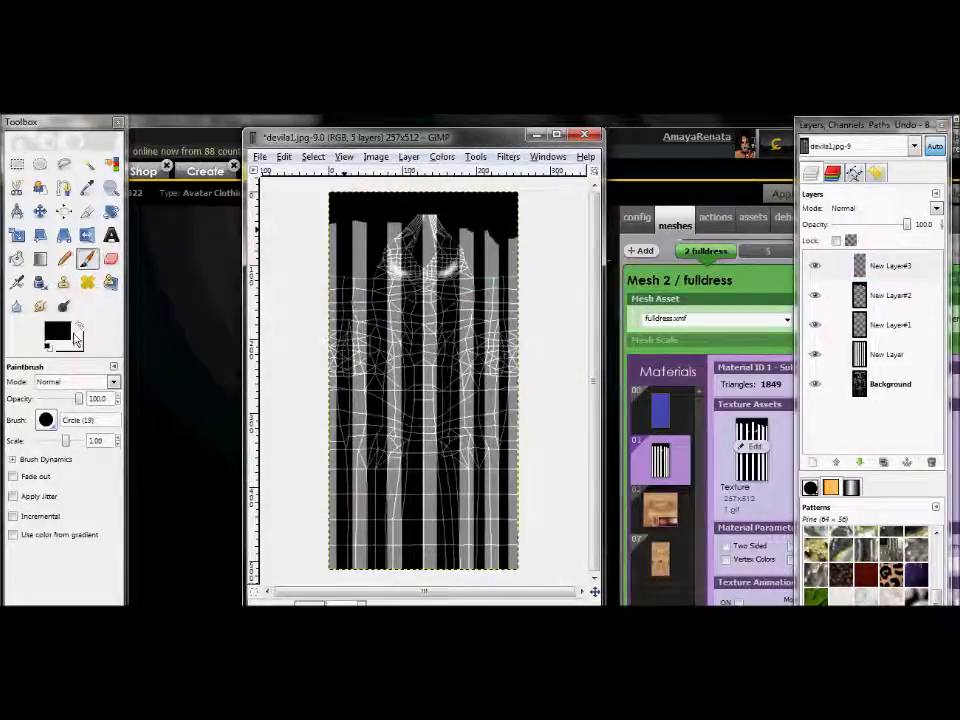
# Step: Paint a single white dot with the Circle (13) brush over the dense wireframe cluster near the texture's left edge, about 210 px down
pyautogui.click(78, 329)
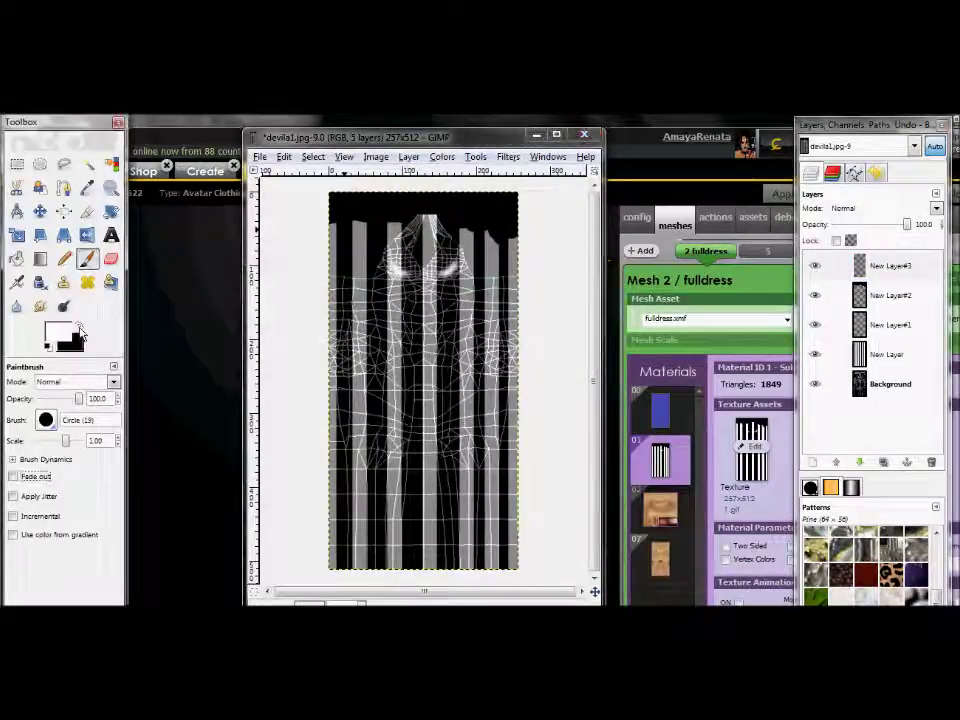
pyautogui.click(46, 420)
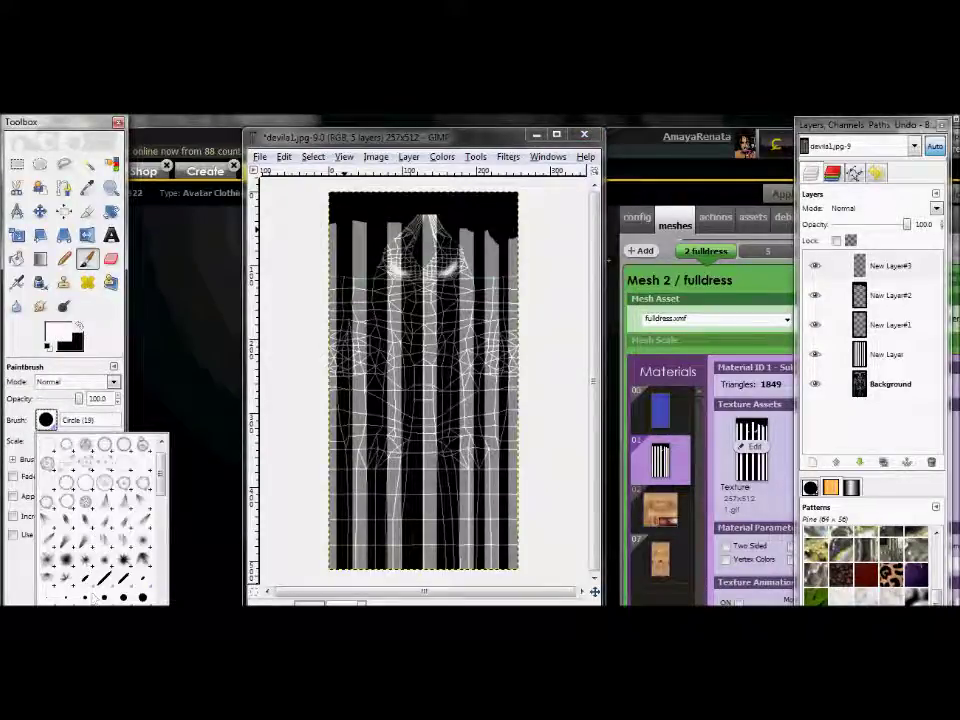
pyautogui.click(47, 615)
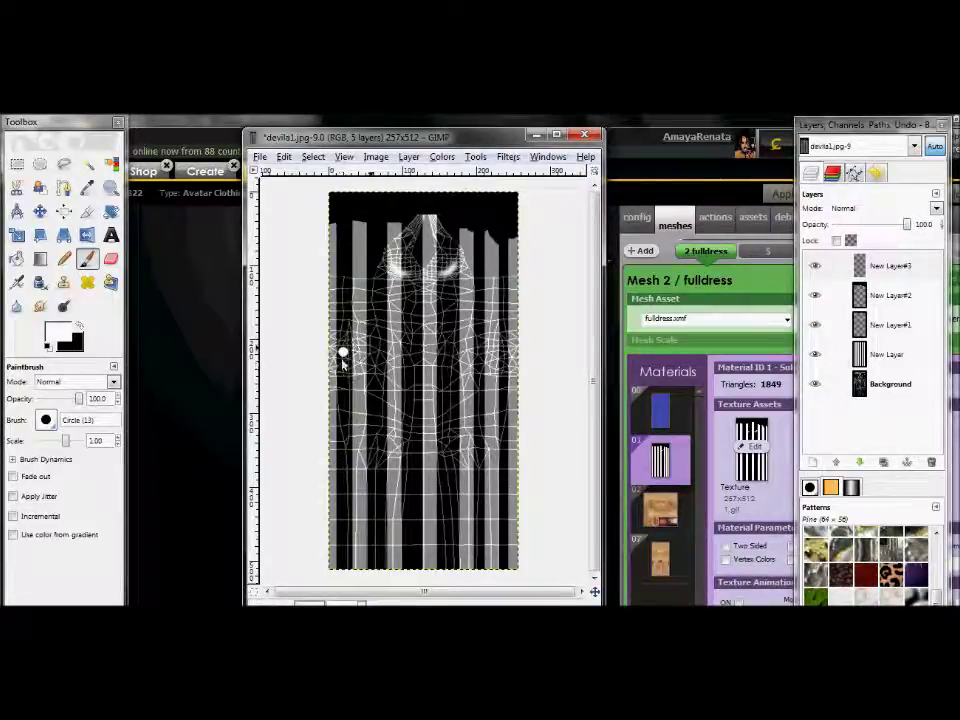
# Step: Mirror the white dot to the texture's right side by duplicating its layer, flipping the copy horizontally and merging it down
pyautogui.click(409, 158)
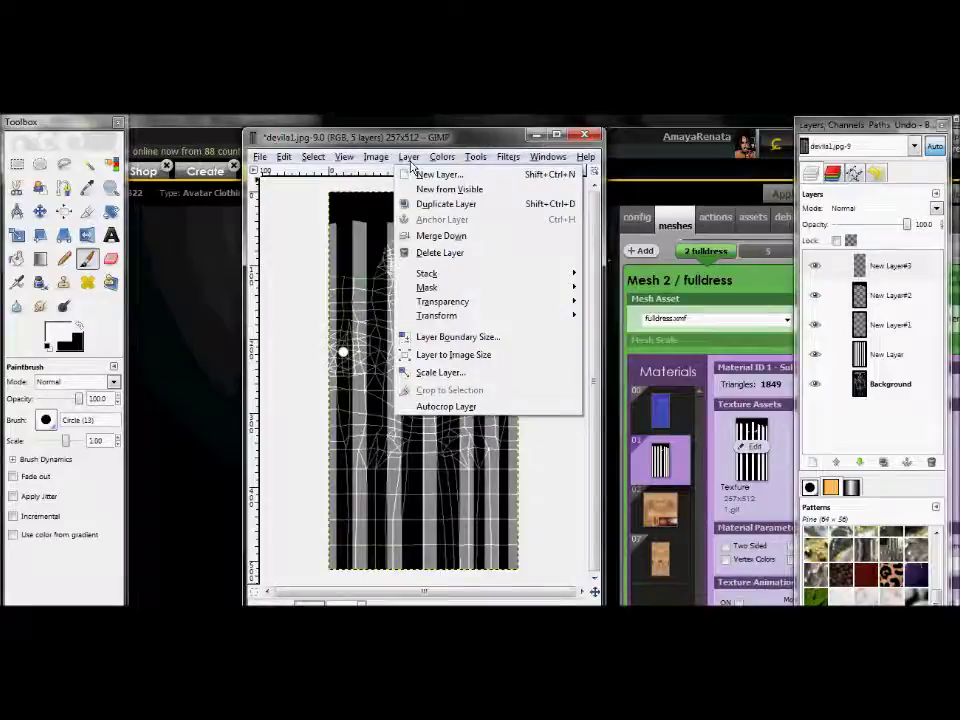
pyautogui.click(445, 204)
pyautogui.click(409, 157)
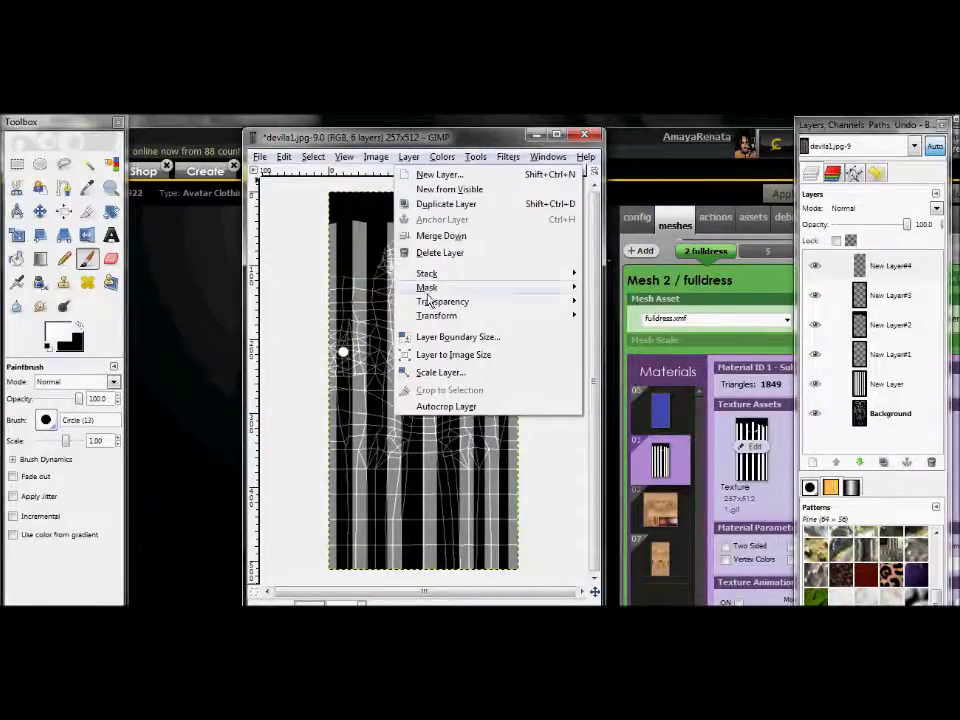
pyautogui.moveTo(440, 315)
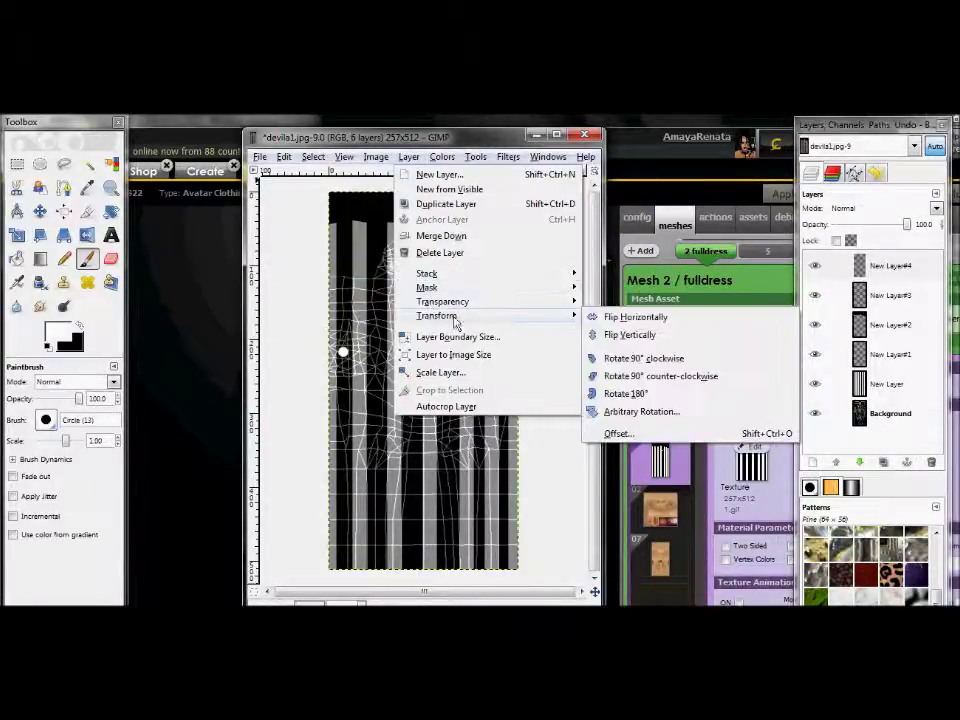
pyautogui.click(634, 320)
pyautogui.click(414, 158)
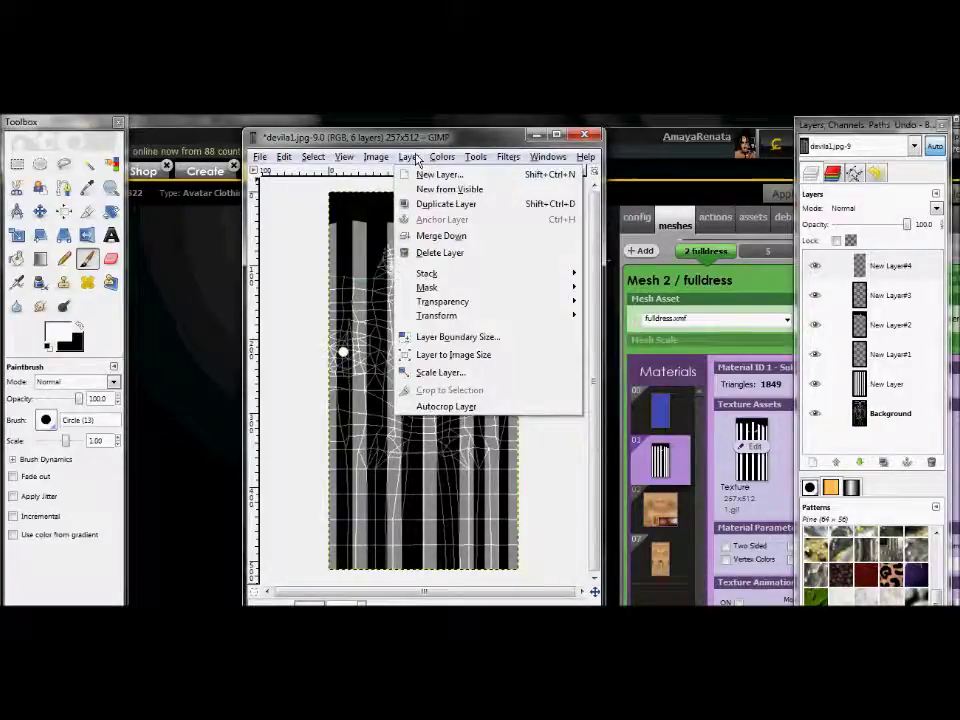
pyautogui.click(440, 252)
# Step: Soften the two white dots with a Gaussian Blur of 13 px horizontally and vertically
pyautogui.click(508, 157)
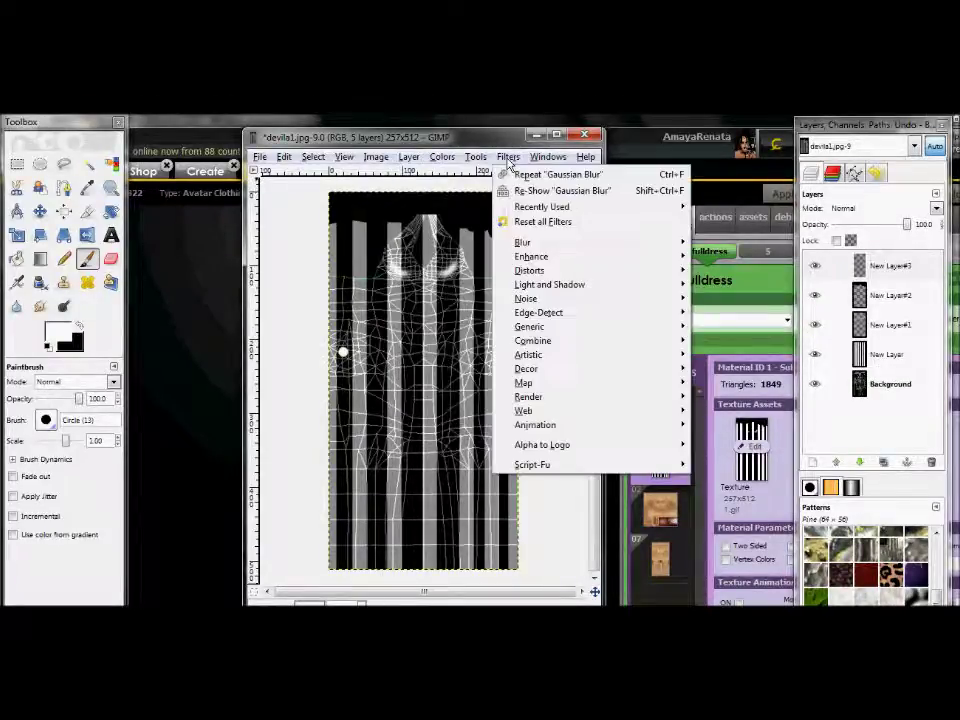
pyautogui.moveTo(632, 244)
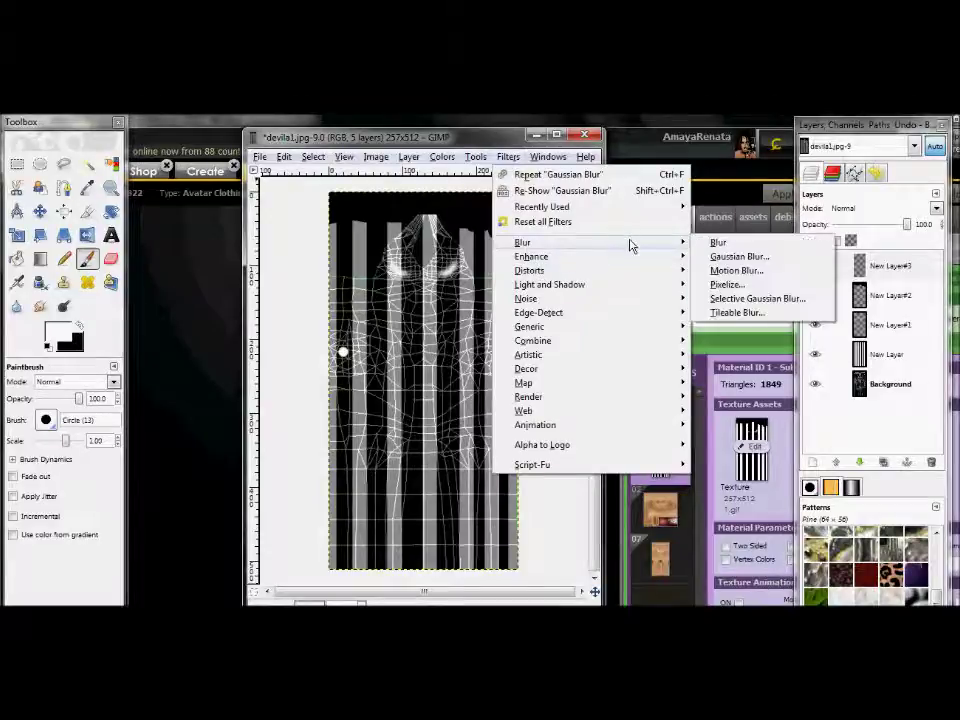
pyautogui.click(740, 258)
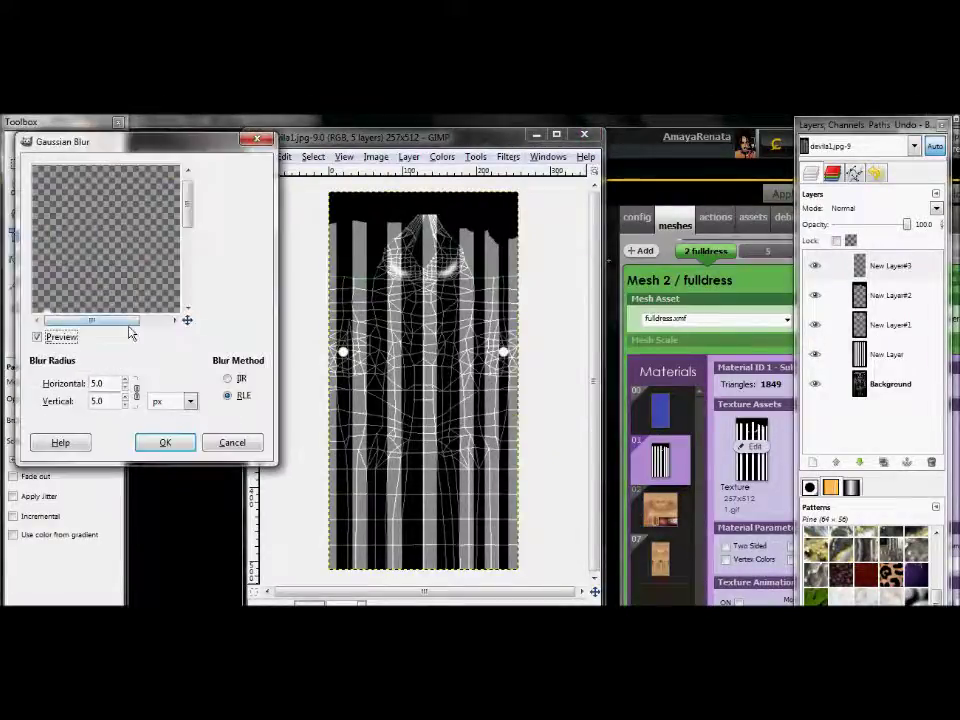
pyautogui.moveTo(190, 205); pyautogui.dragTo(188, 214)
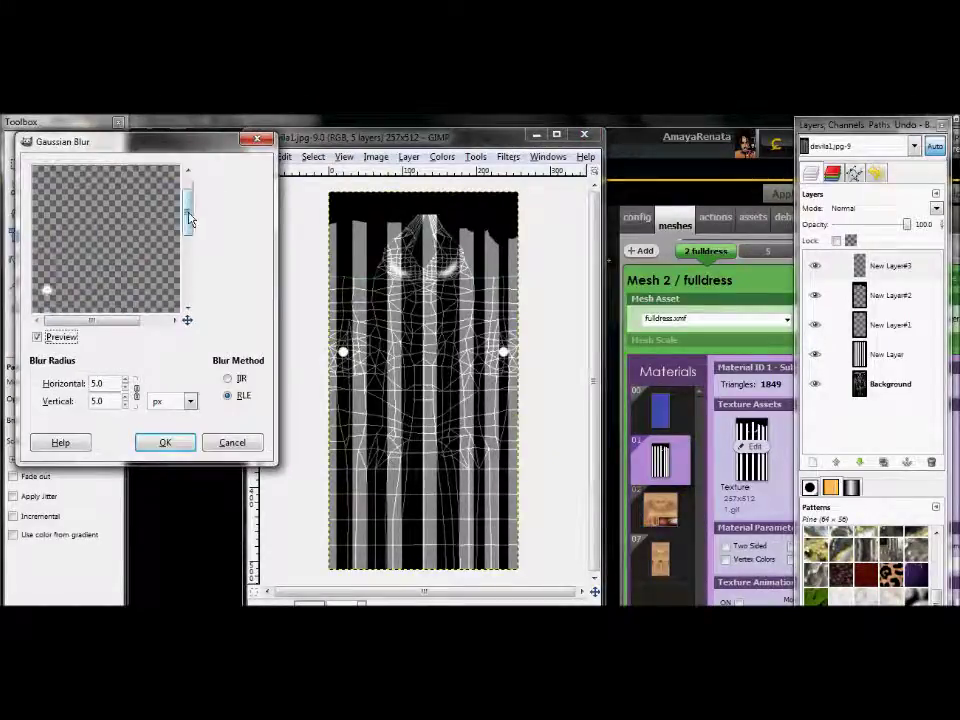
pyautogui.click(126, 382)
pyautogui.click(126, 382)
pyautogui.click(127, 382)
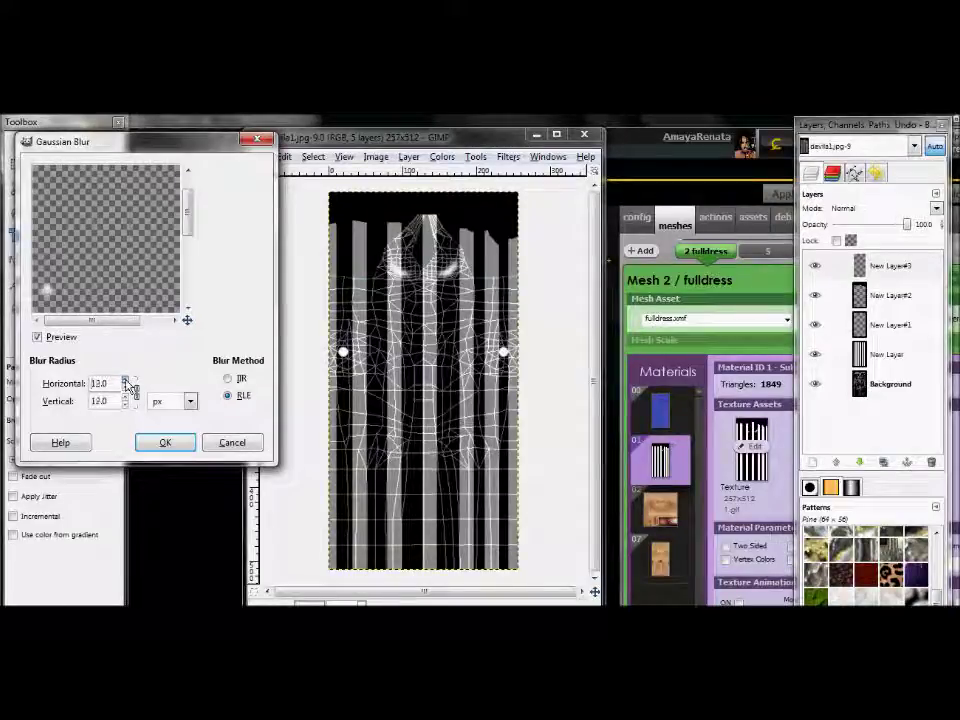
pyautogui.click(158, 443)
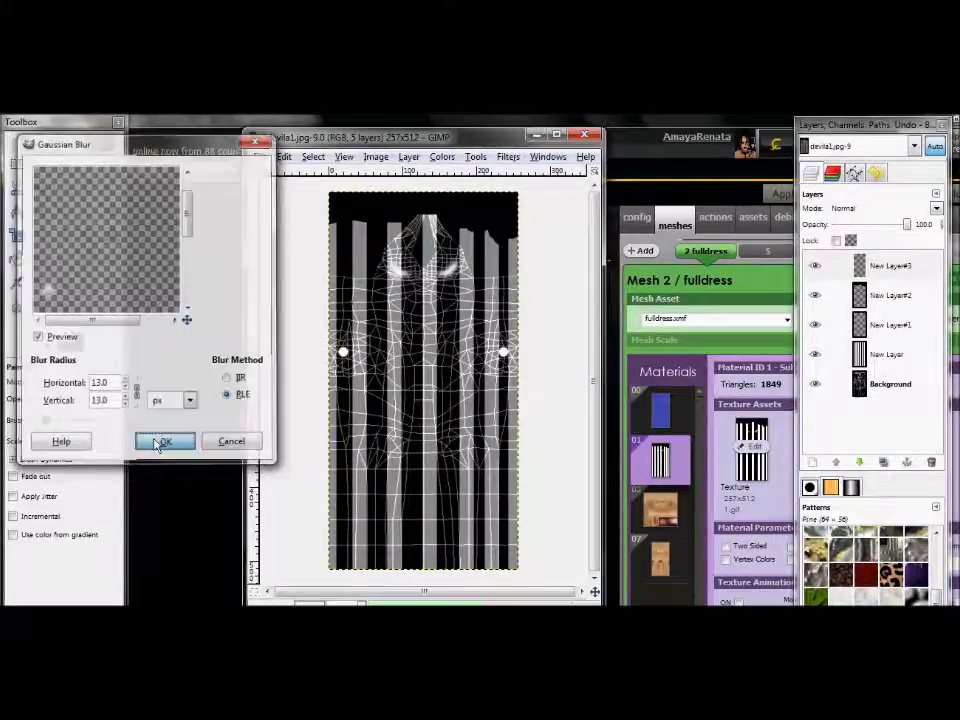
# Step: Set the striped layer's opacity back to 100 and save the image in Pictures as devila1x.jpg
pyautogui.click(874, 355)
pyautogui.moveTo(873, 225); pyautogui.dragTo(920, 225)
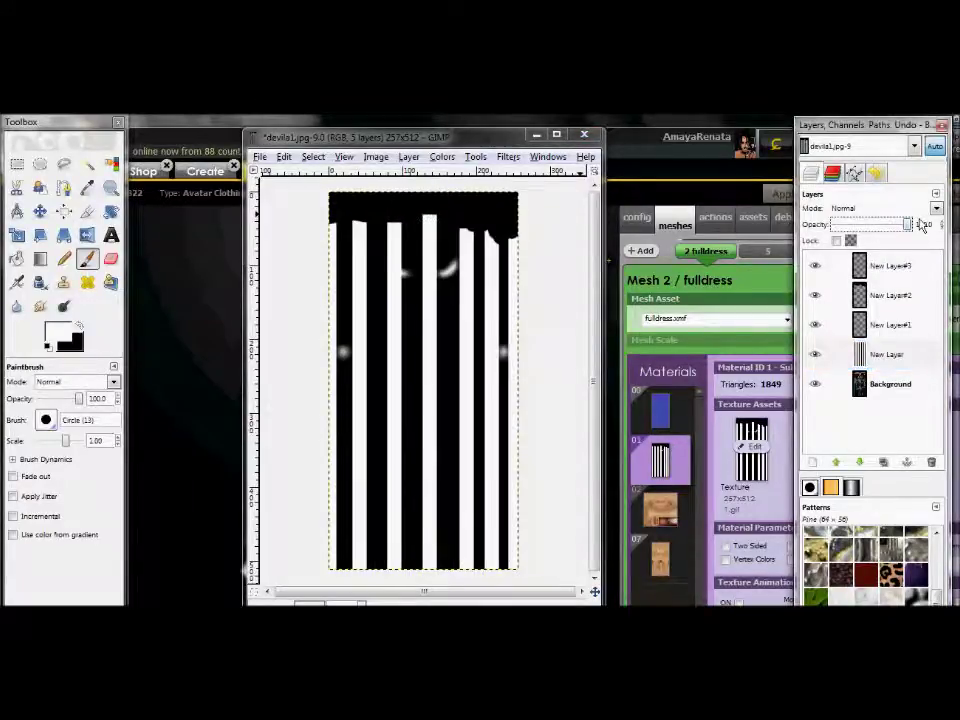
pyautogui.click(259, 157)
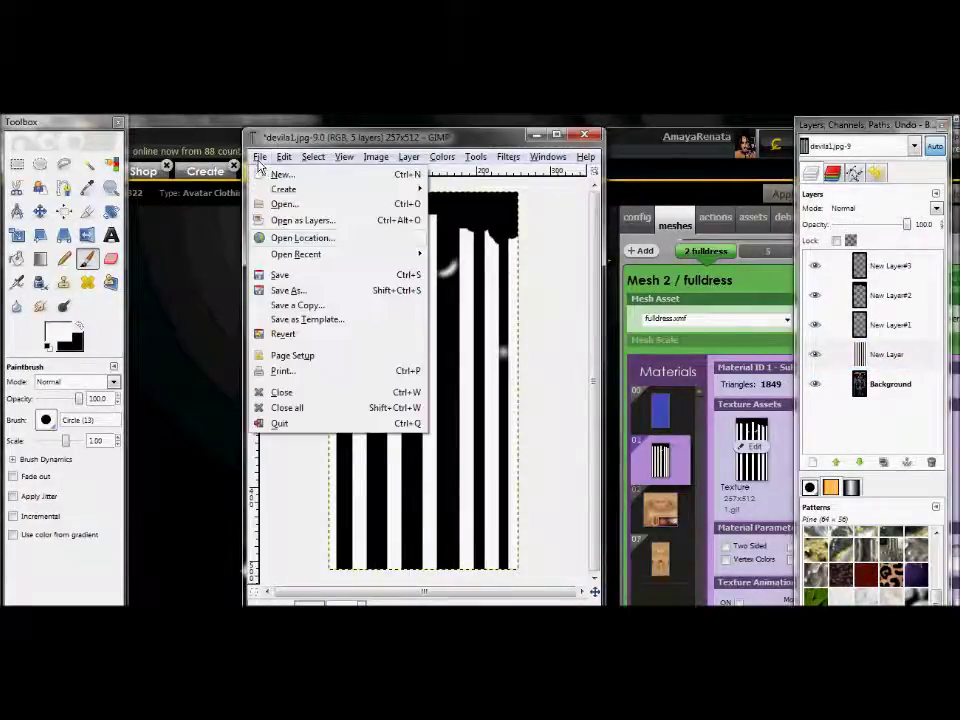
pyautogui.click(280, 274)
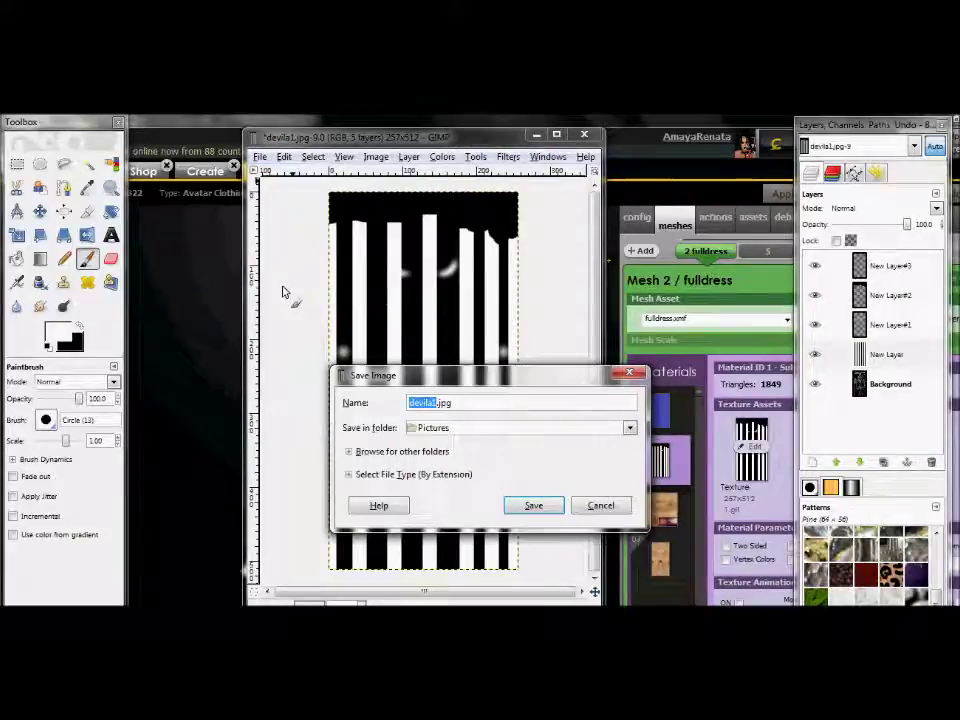
pyautogui.press('Right')
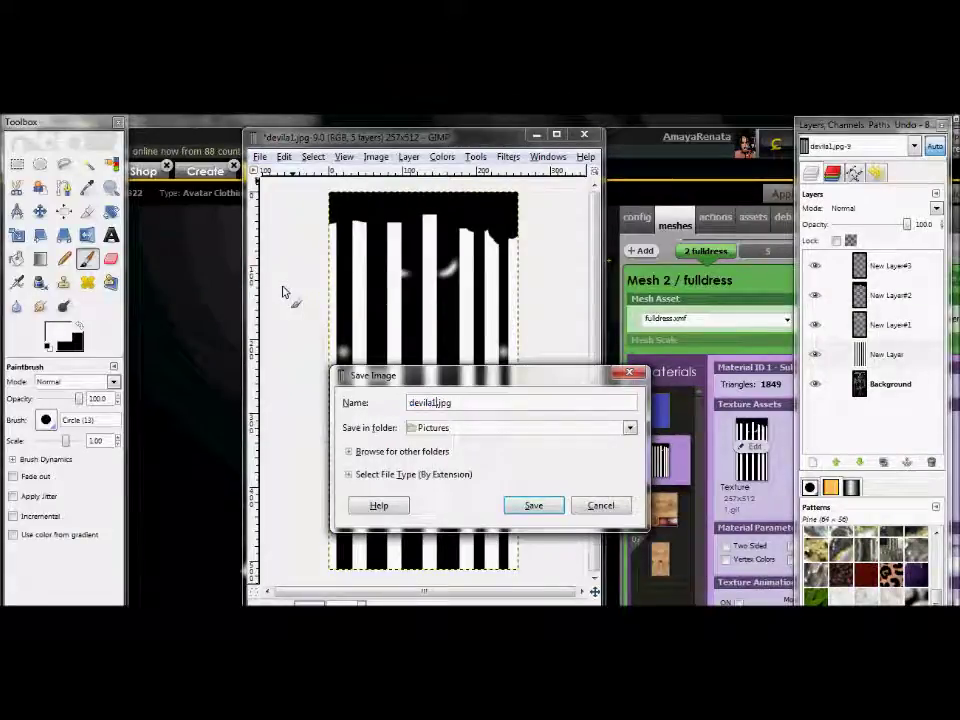
pyautogui.write('x')
pyautogui.press('Return')
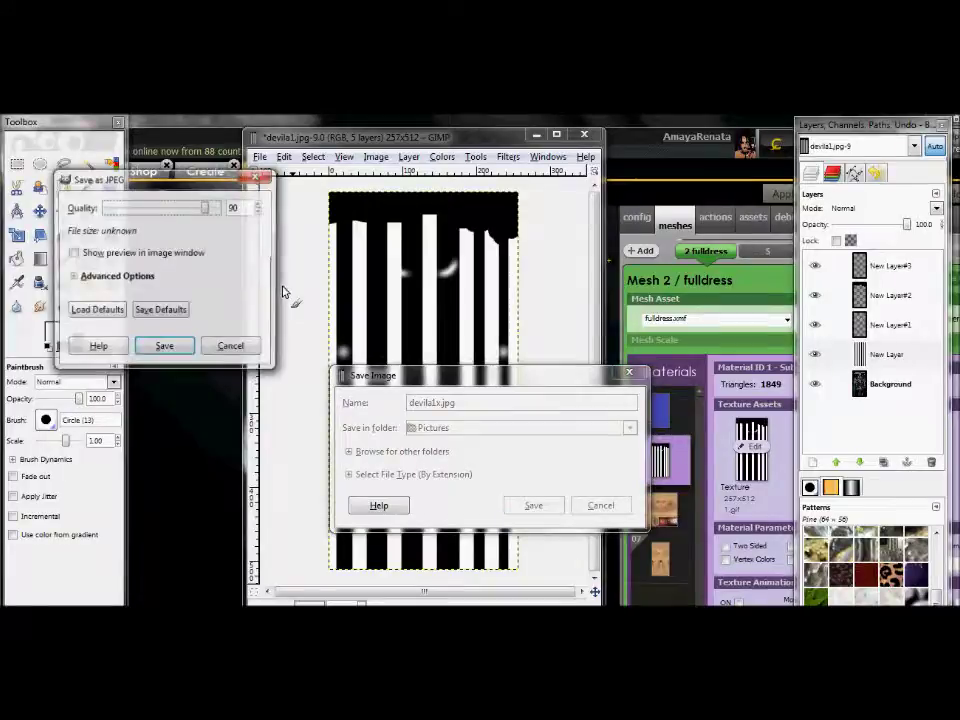
pyautogui.press('Return')
# Step: Switch to the IMVU editor, load devila1x.jpg as the texture of the fulldress mesh's material 01, and apply the changes
pyautogui.click(752, 448)
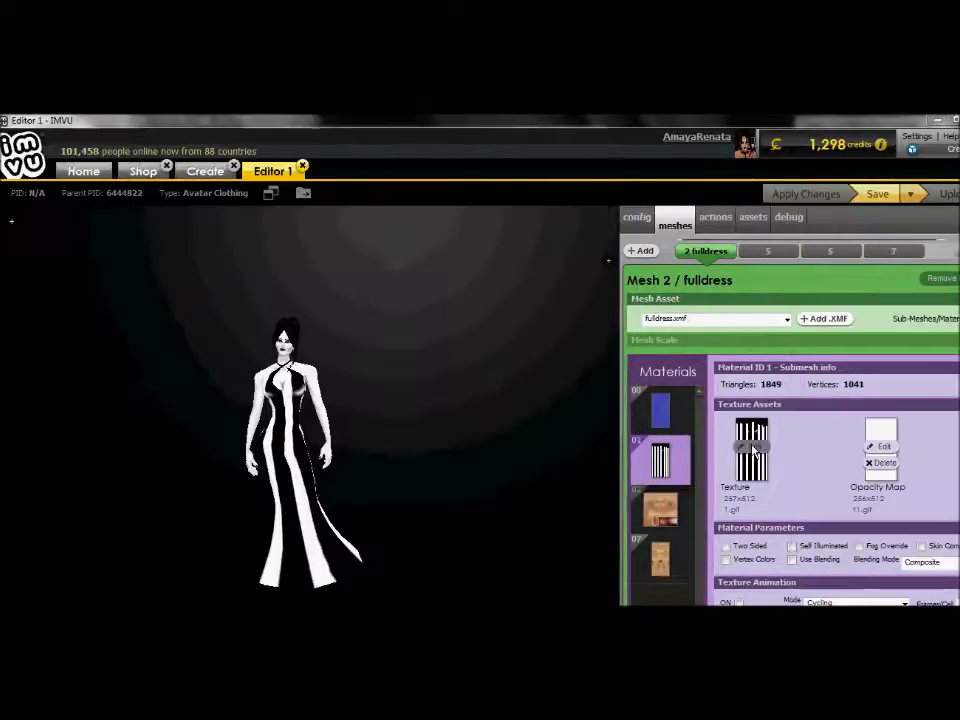
pyautogui.write('dev')
pyautogui.press('Down')
pyautogui.press('Down')
pyautogui.press('Down')
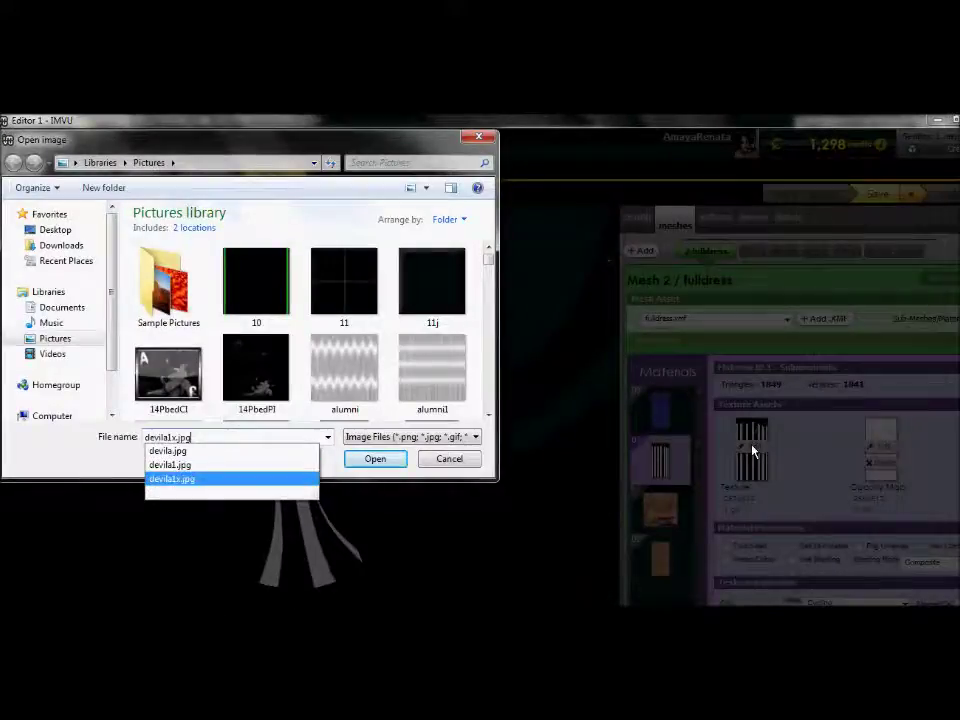
pyautogui.press('Return')
pyautogui.click(809, 198)
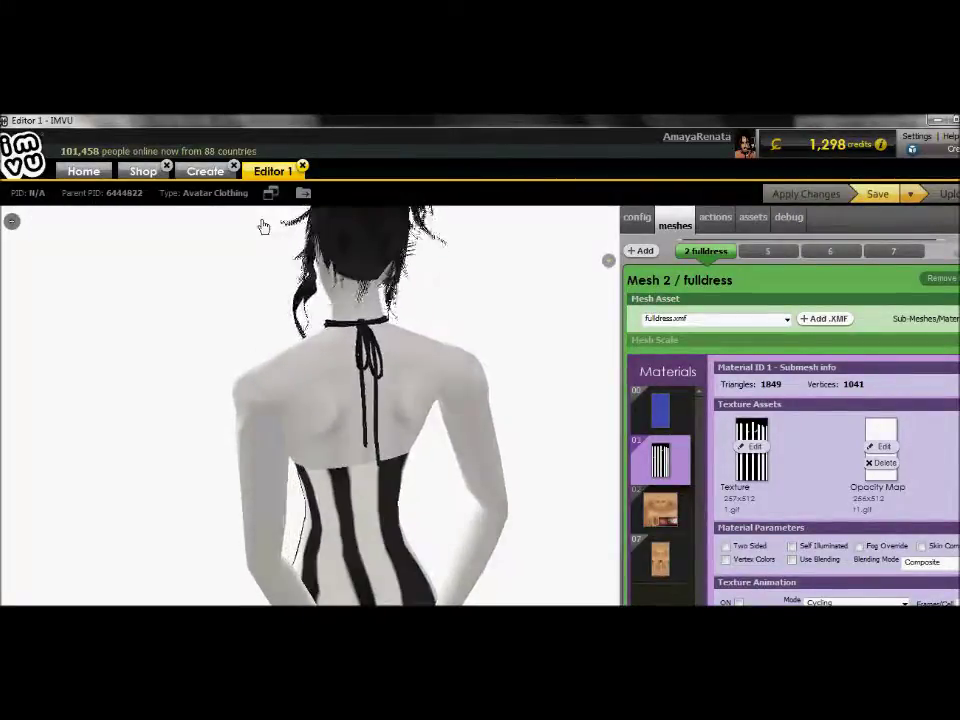
pyautogui.moveTo(326, 324); pyautogui.dragTo(407, 326)
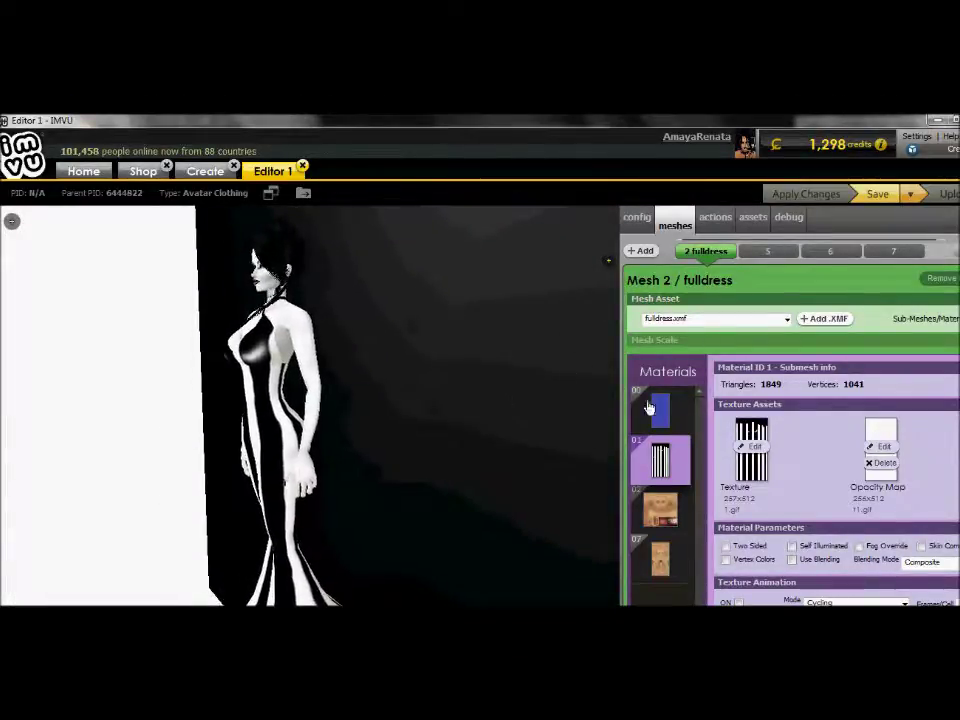
# Step: Load devila1.jpg as the texture of the fulldress mesh's material 00 and apply the changes
pyautogui.click(648, 407)
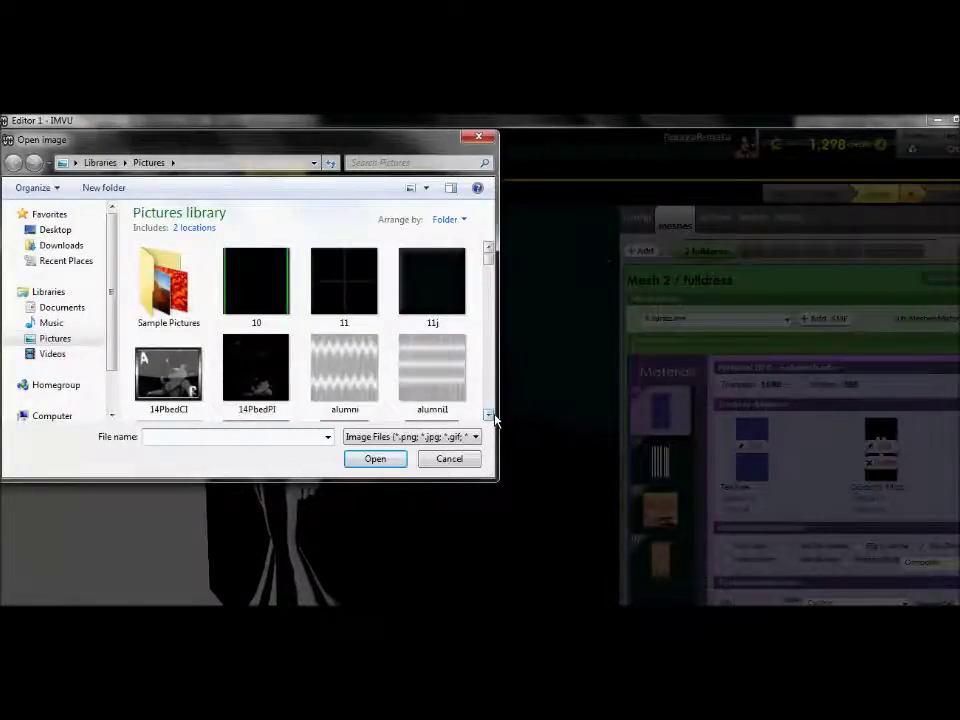
pyautogui.write('dev')
pyautogui.press('Down')
pyautogui.press('Down')
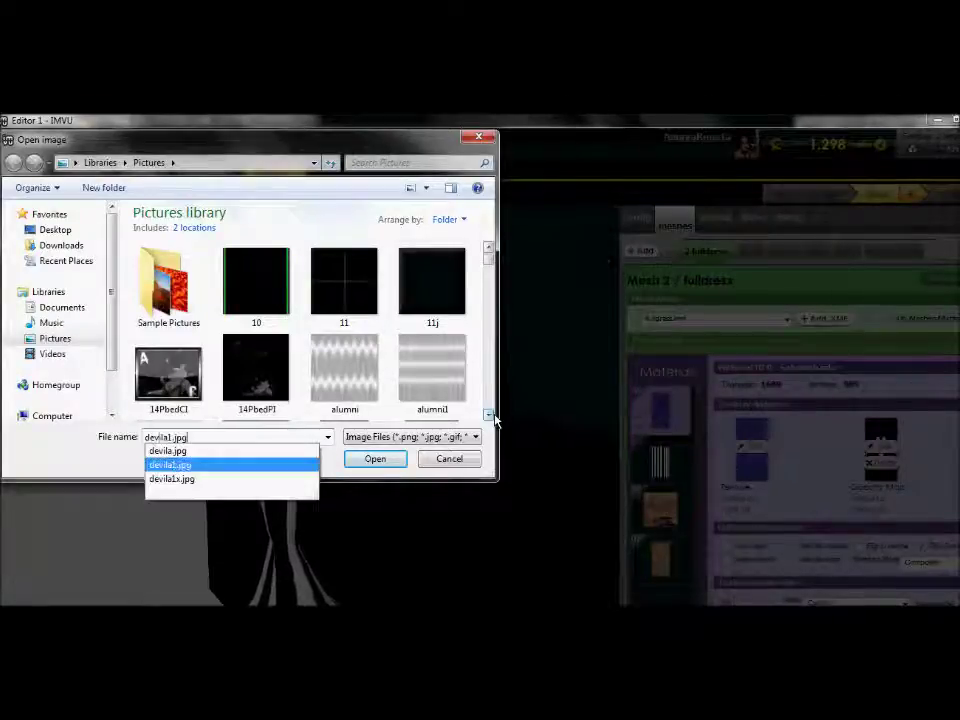
pyautogui.press('Return')
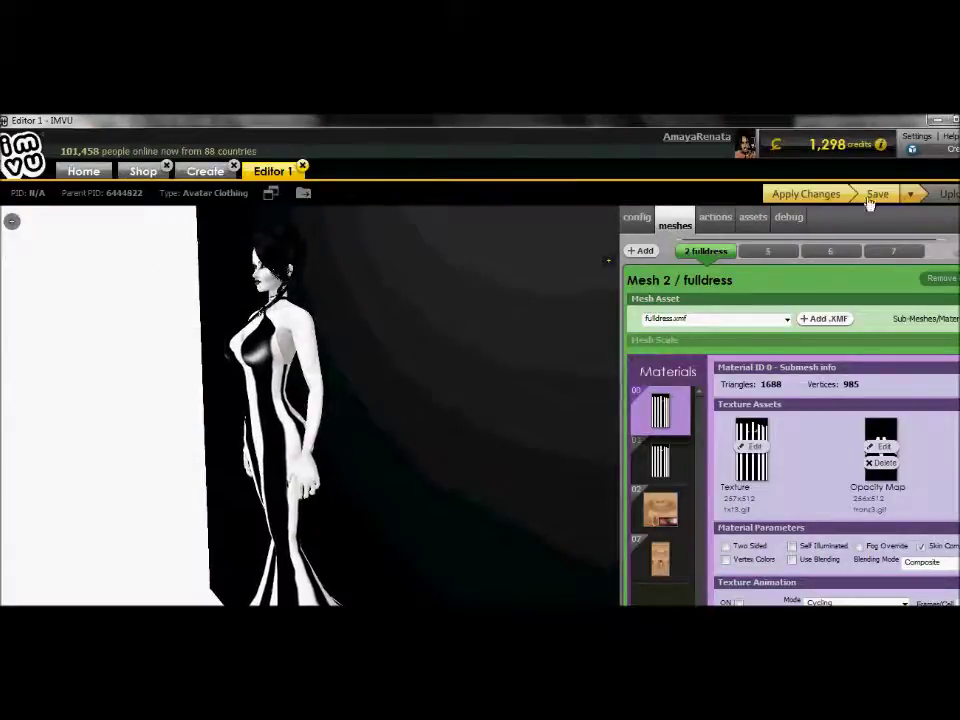
pyautogui.click(808, 195)
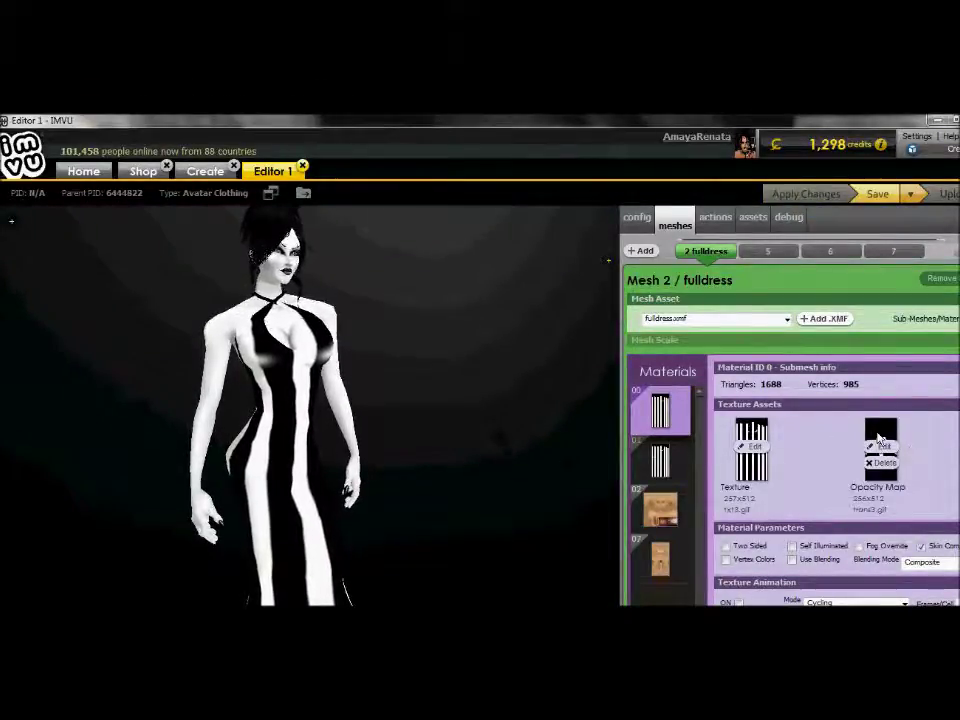
# Step: Inspect the striped dress on the avatar at full length and close up from the front
pyautogui.scroll(-5, 491, 369)
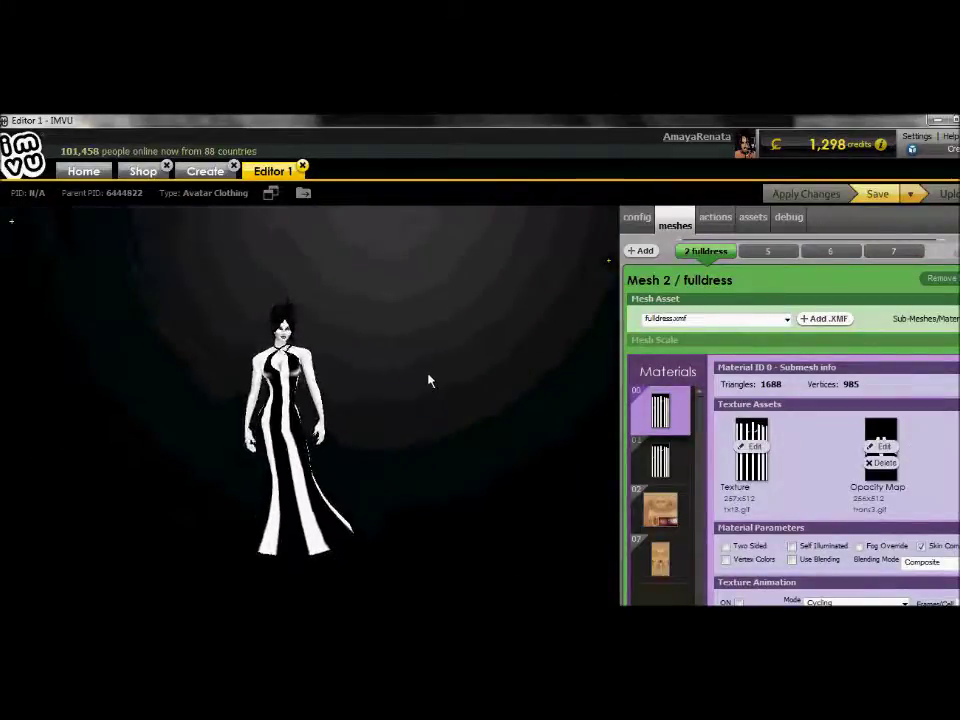
pyautogui.scroll(4, 434, 369)
pyautogui.moveTo(441, 364)
pyautogui.mouseDown()
pyautogui.moveTo(574, 355)
pyautogui.moveTo(465, 369)
pyautogui.moveTo(416, 369)
pyautogui.moveTo(401, 358)
pyautogui.moveTo(424, 374)
pyautogui.mouseUp()
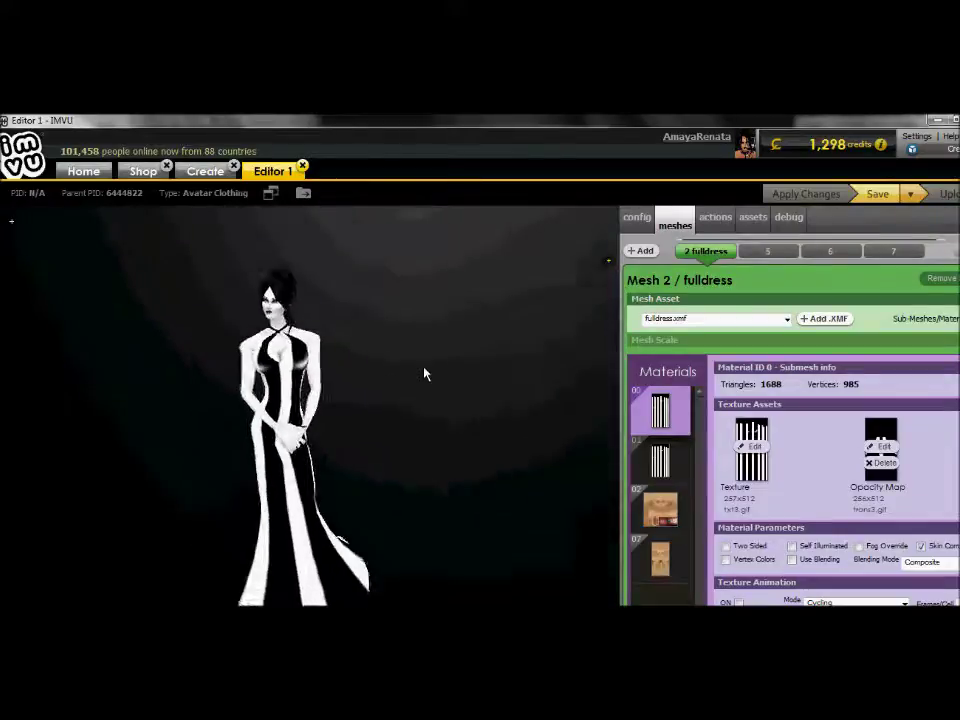
pyautogui.scroll(2, 454, 369)
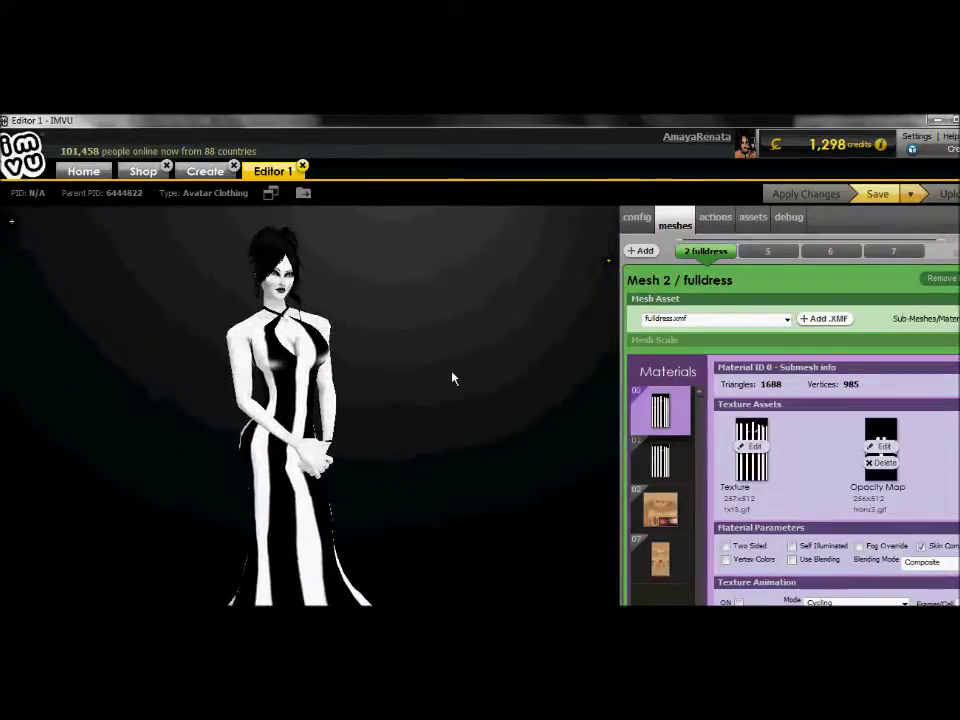